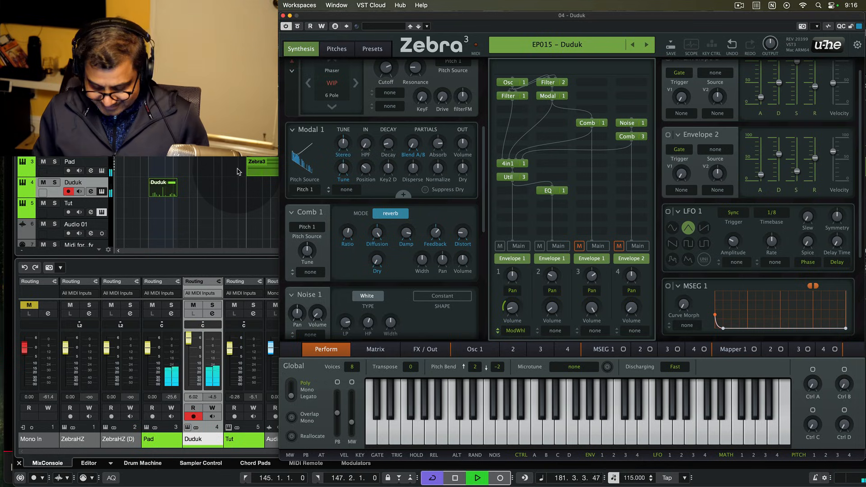
- Stop playback and move the song position back to bar 145.1.1.0
key("space")
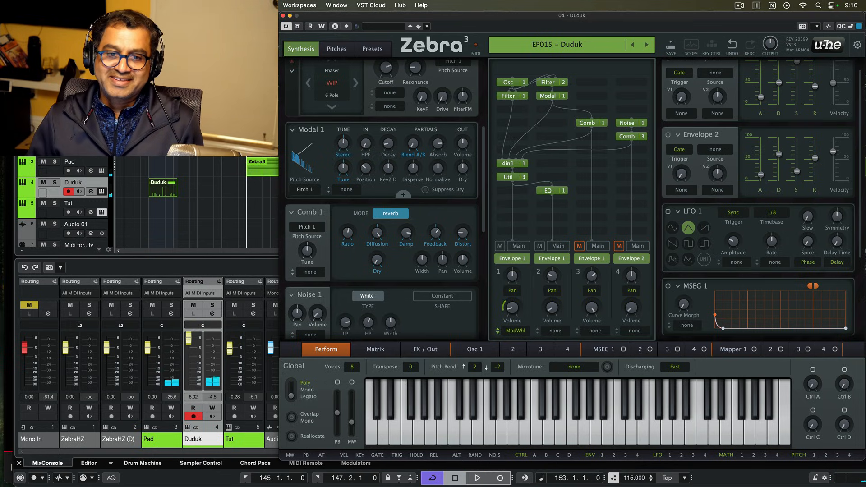
left_click(149, 108)
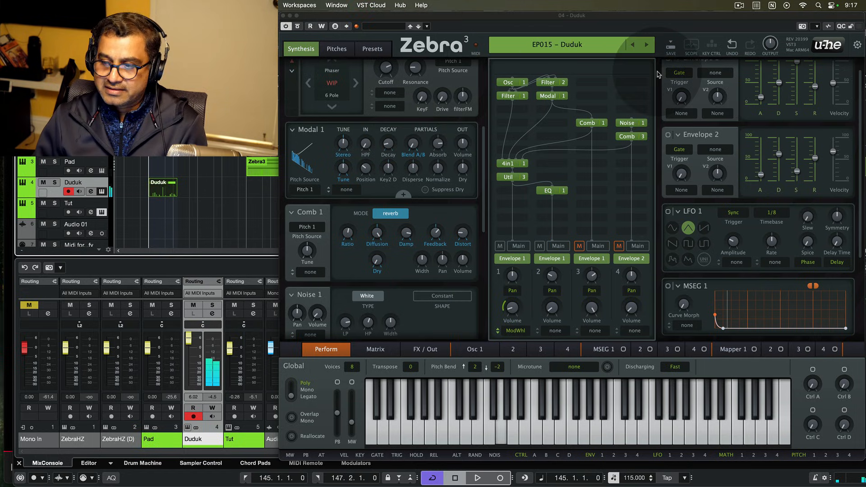
- Scroll the modulators down to Mapper 1 and Mod Math 1, then select the Tut track's Zebra instance
scroll(854, 251, "down", 2)
scroll(853, 251, "down", 3)
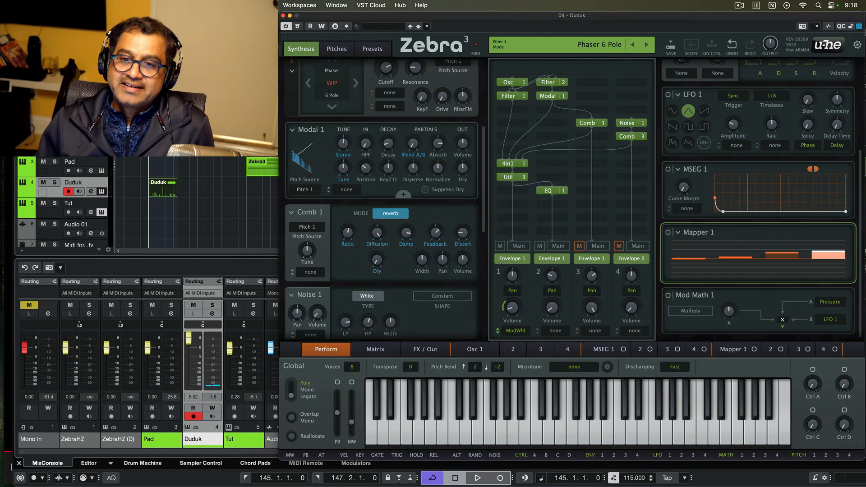
left_click(60, 215)
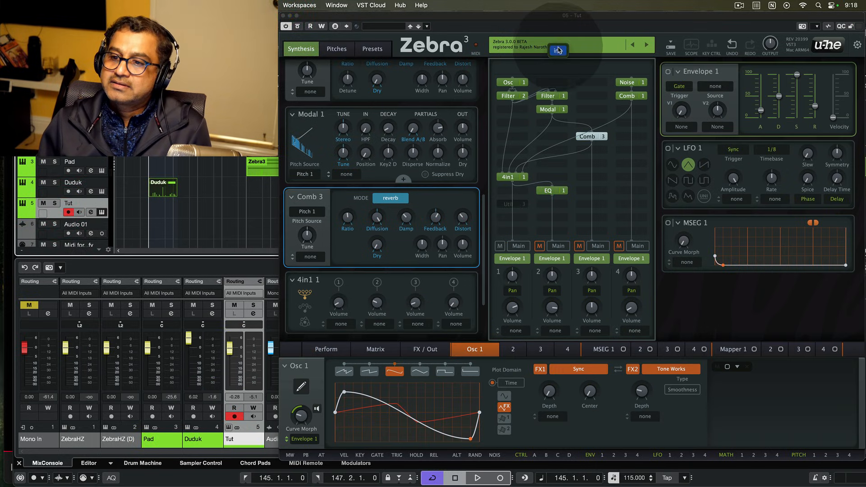
- Initialise the Tut patch to a single Osc 1 sawtooth and open its waveform editor
left_click(557, 54)
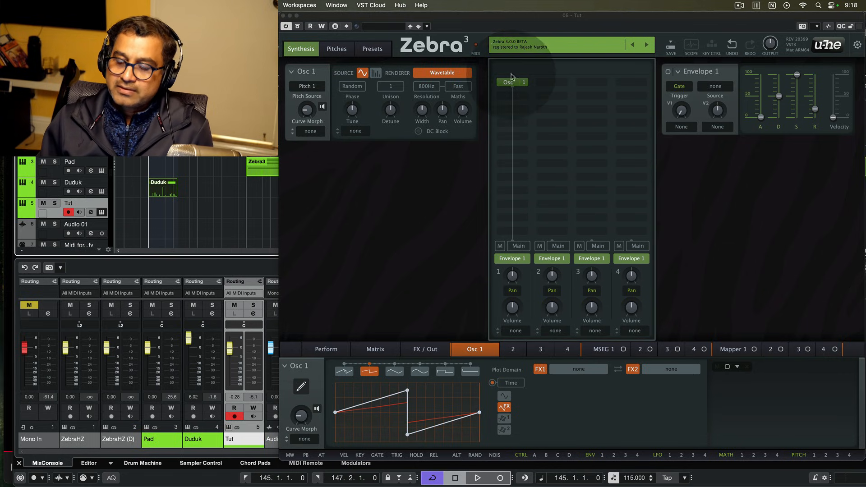
left_click_drag(511, 82, 435, 387)
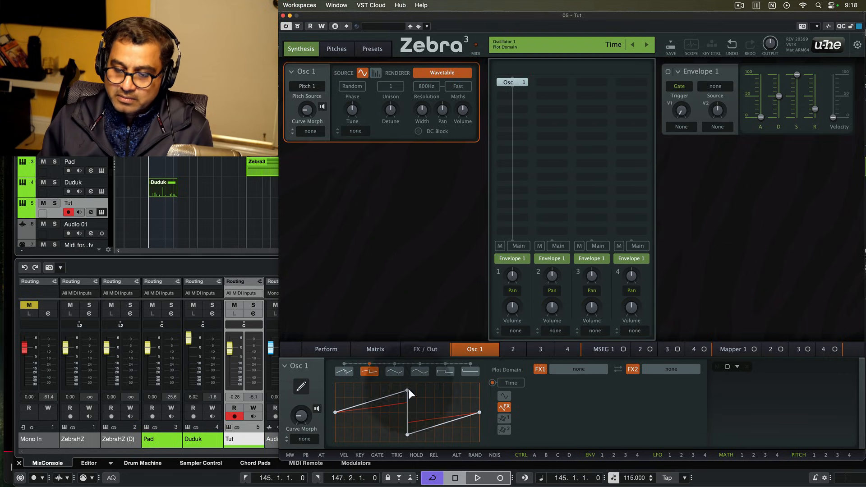
left_click(301, 386)
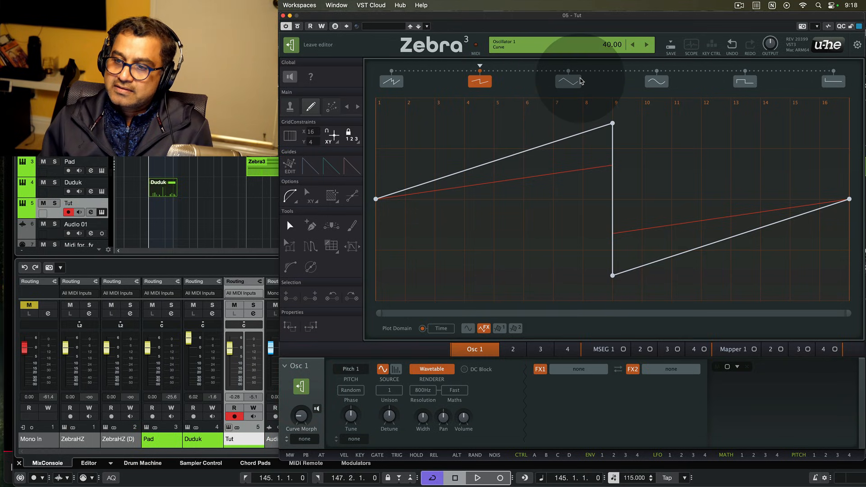
- Set the morph position to the third waveform and straighten the sine slot's curve segments
left_click(656, 82)
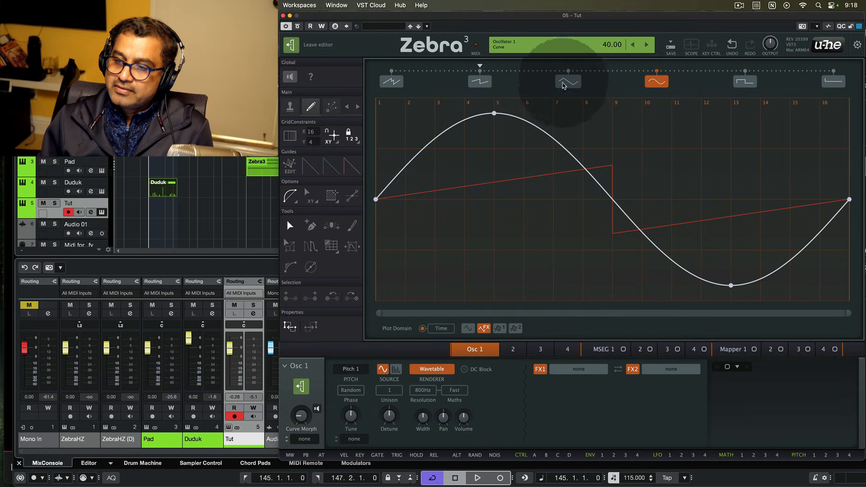
left_click_drag(479, 66, 568, 66)
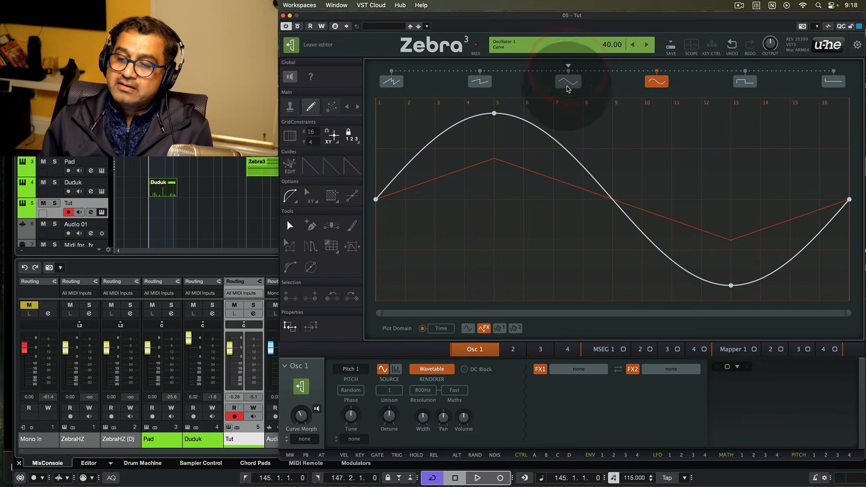
left_click(657, 82)
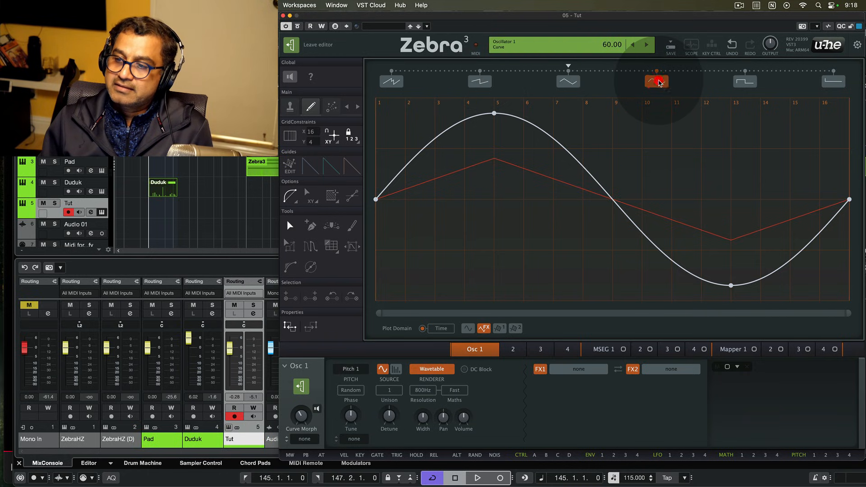
left_click(462, 122)
left_click(568, 152)
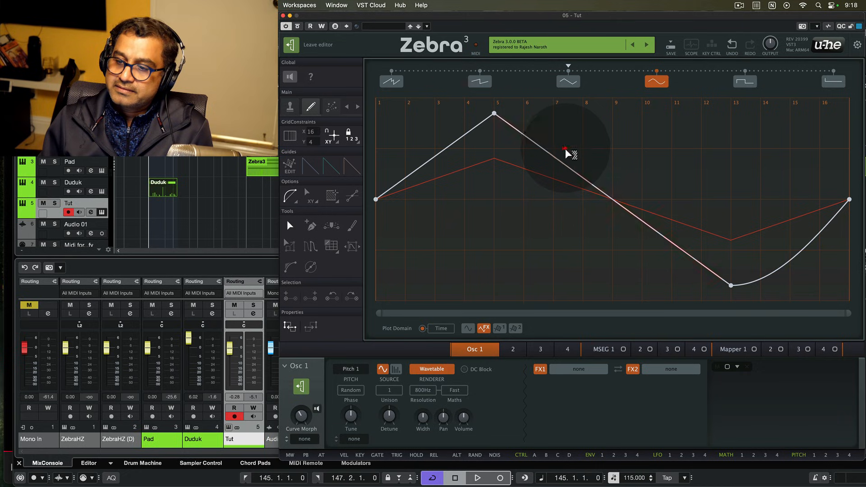
left_click(791, 261)
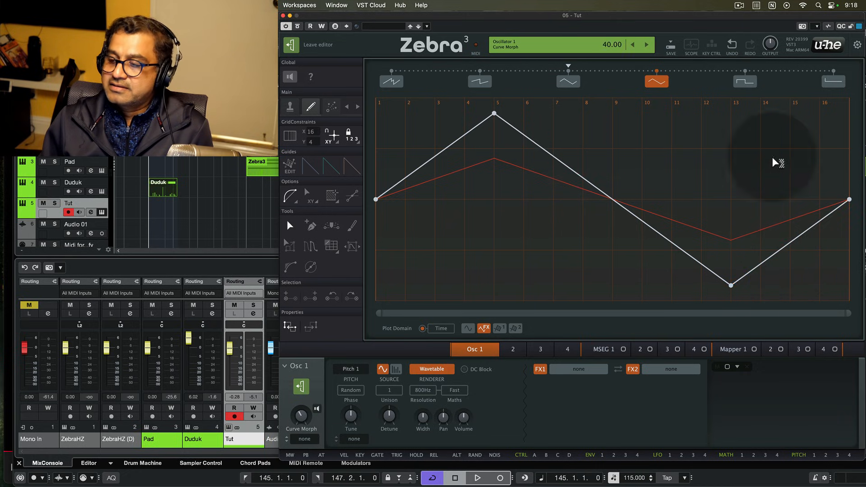
- Apply Sine-O-Matic to the third waveform, then move its peak early and its trough toward the end
left_click(568, 81)
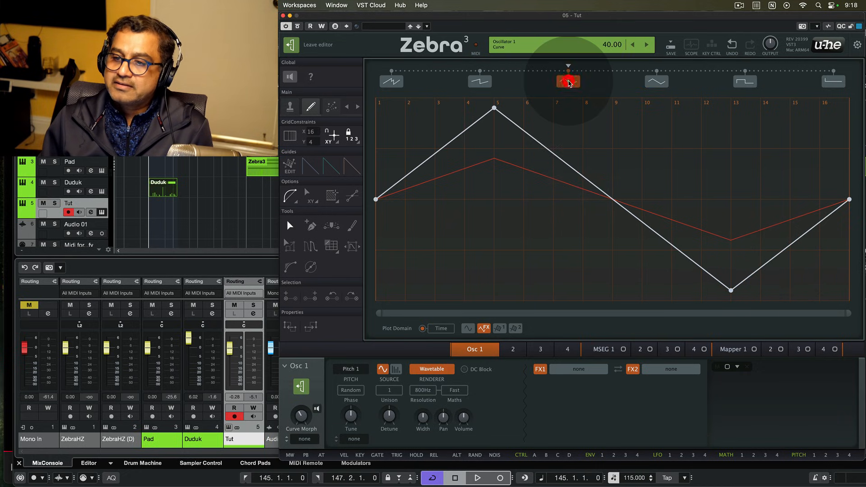
right_click(600, 144)
left_click(640, 215)
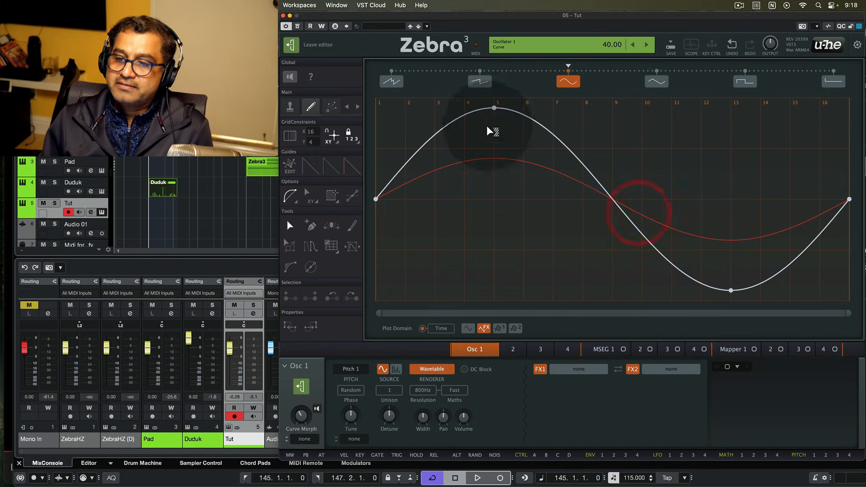
left_click(420, 111)
left_click_drag(418, 114, 408, 108)
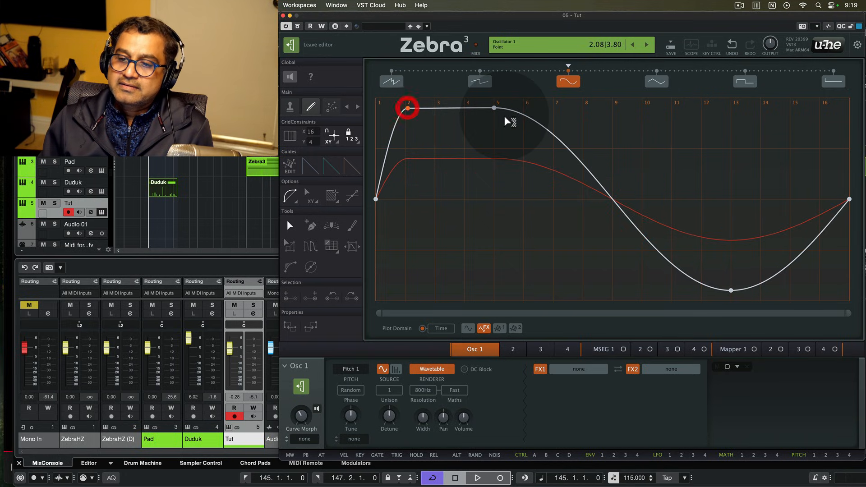
double_click(495, 108)
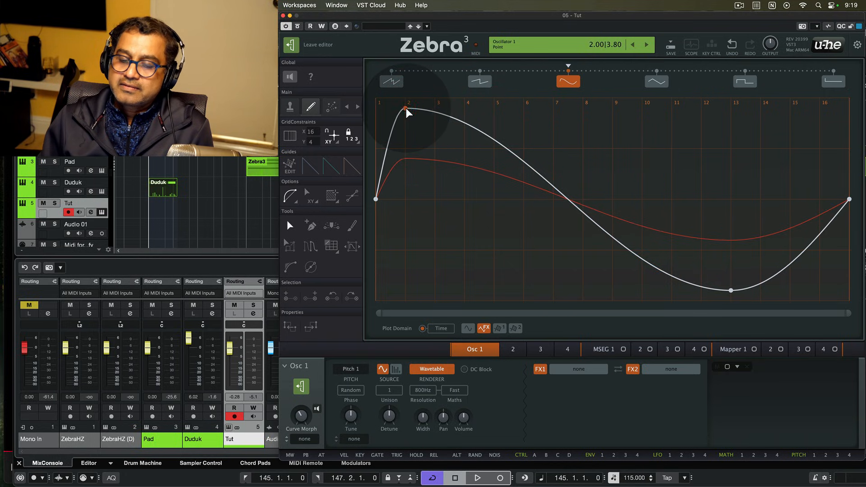
left_click(407, 108)
left_click_drag(730, 290, 821, 295)
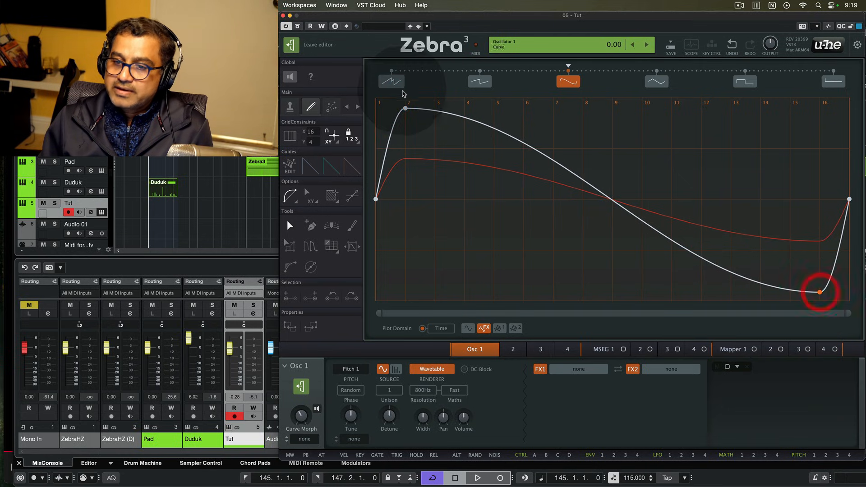
left_click_drag(406, 108, 407, 116)
left_click(407, 116)
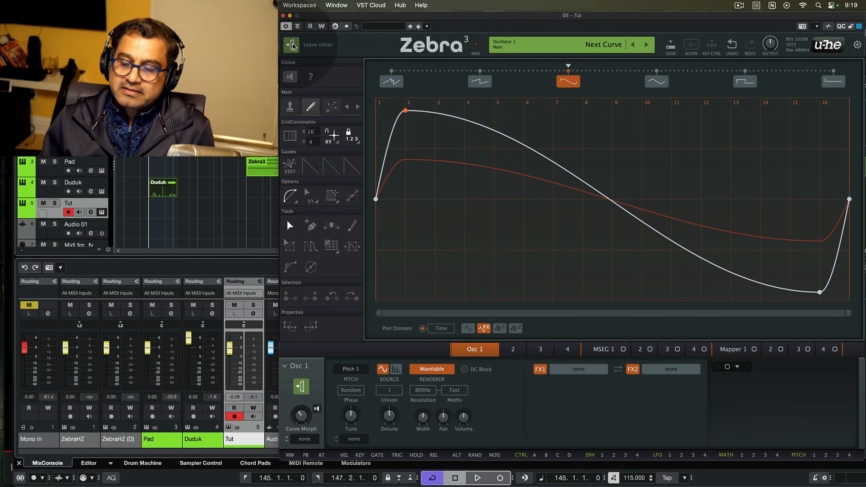
left_click(291, 44)
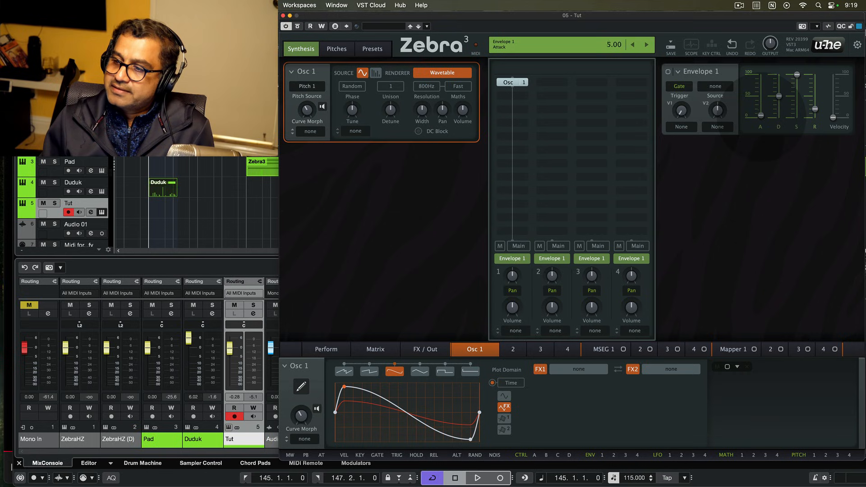
- Adjust Envelope 1's attack and release times
left_click_drag(760, 115, 760, 110)
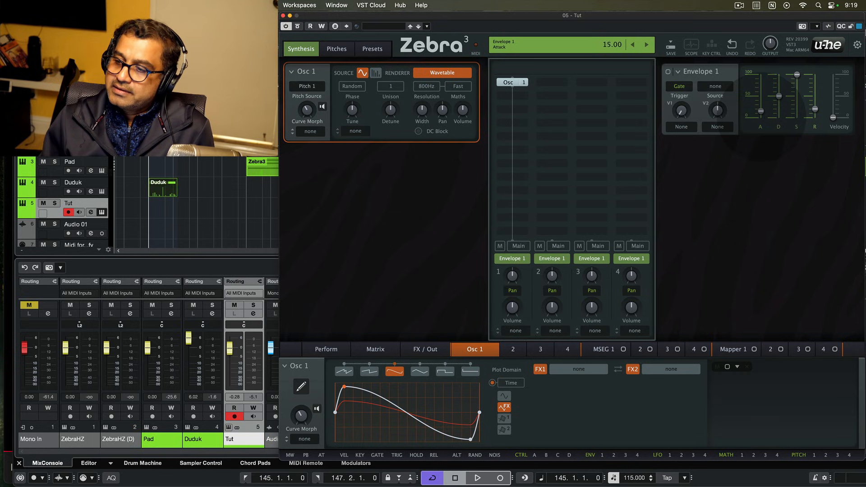
left_click(814, 110)
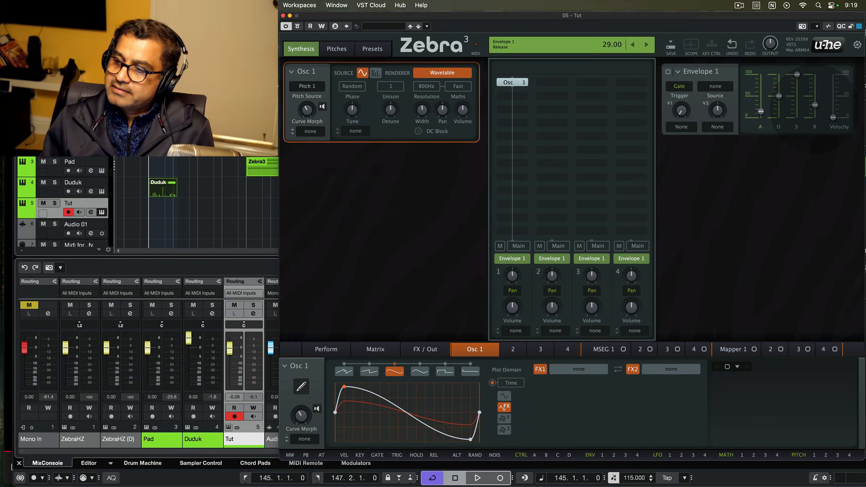
left_click(815, 107)
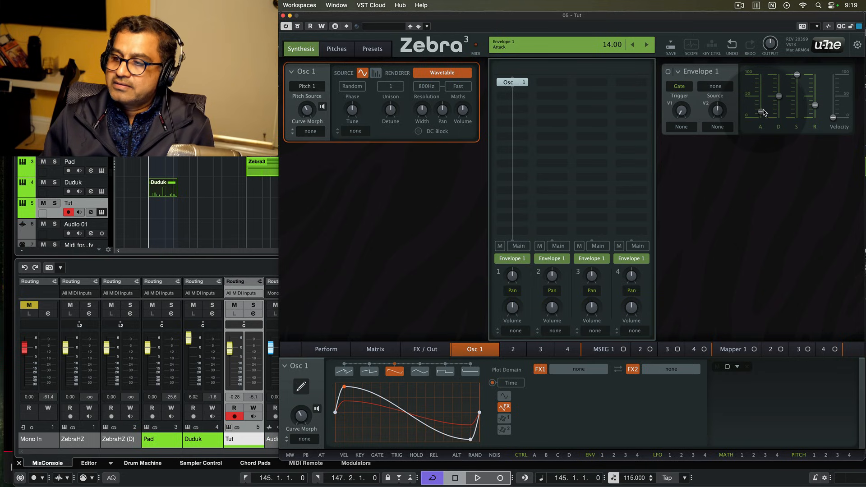
left_click(760, 111)
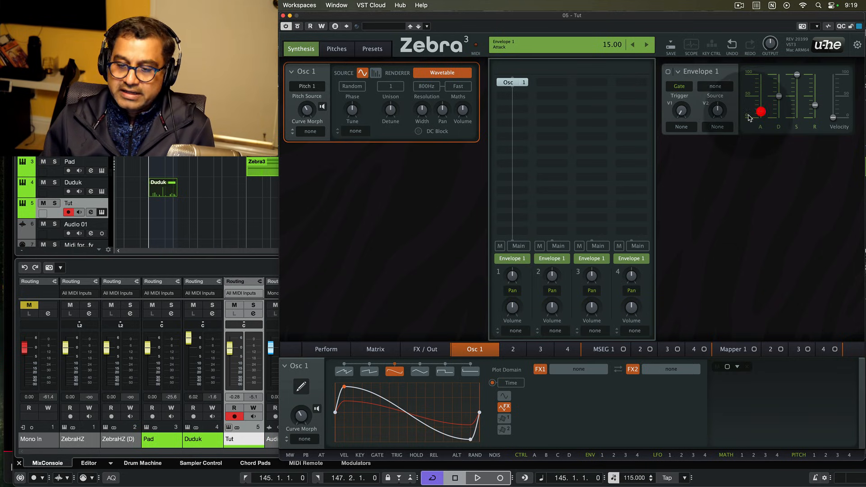
- Route Envelope 1 to Osc 1's curve morph, set the morph to 39 and the modulation depth to 19
left_click(303, 440)
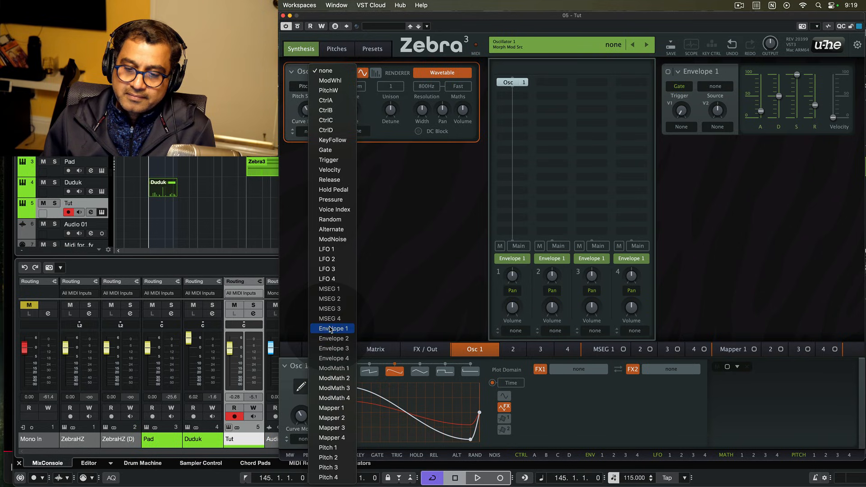
left_click(329, 328)
left_click(301, 415)
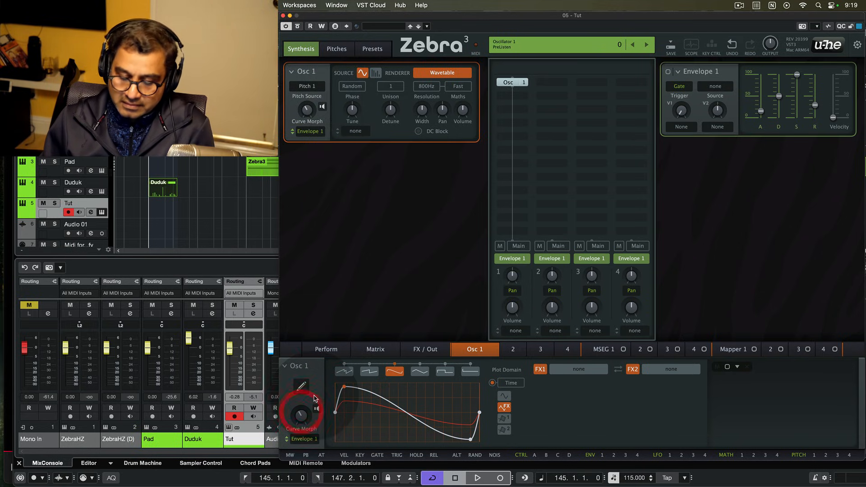
left_click(316, 408)
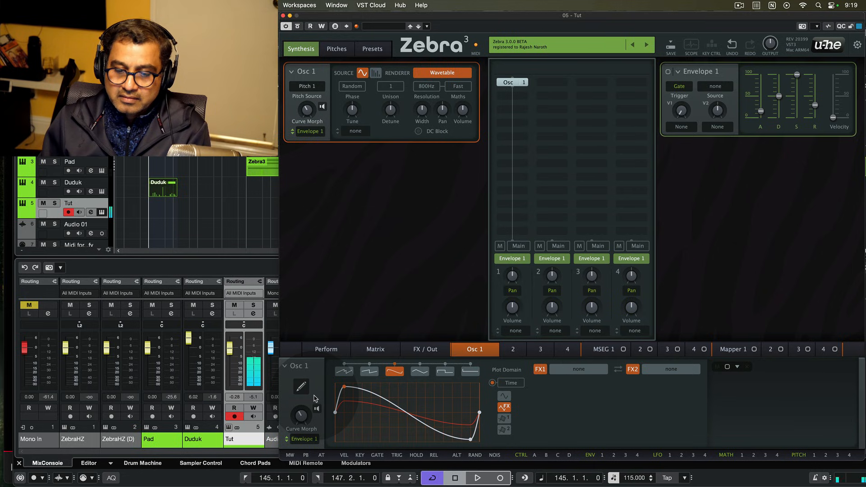
left_click(396, 369)
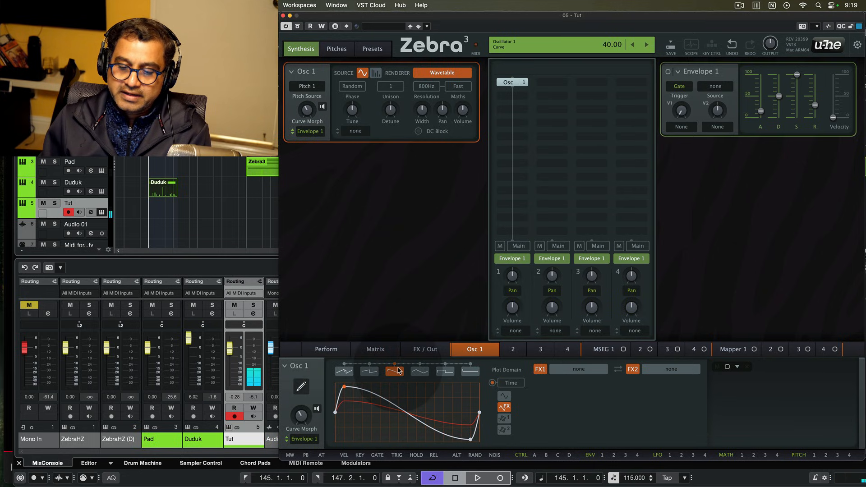
left_click(301, 415)
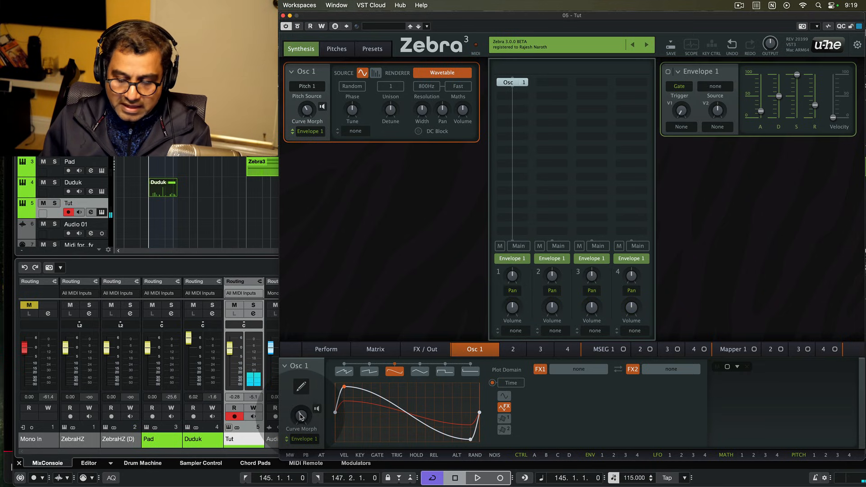
left_click_drag(301, 415, 301, 417)
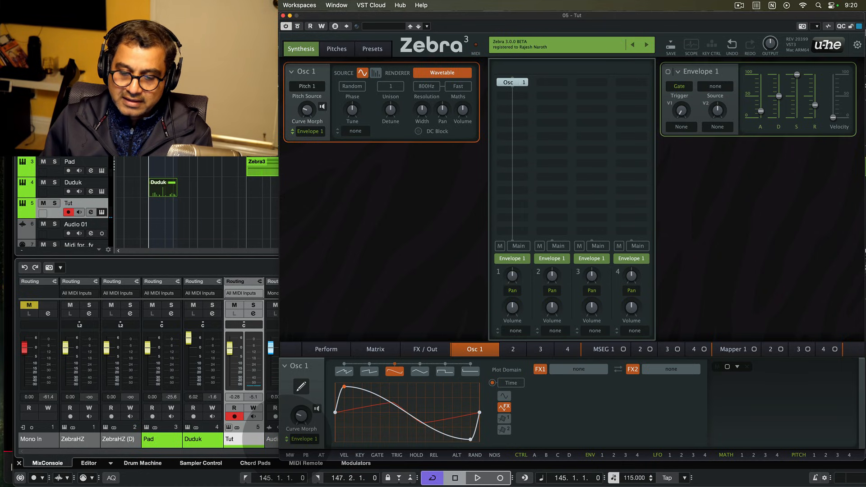
left_click_drag(286, 439, 286, 436)
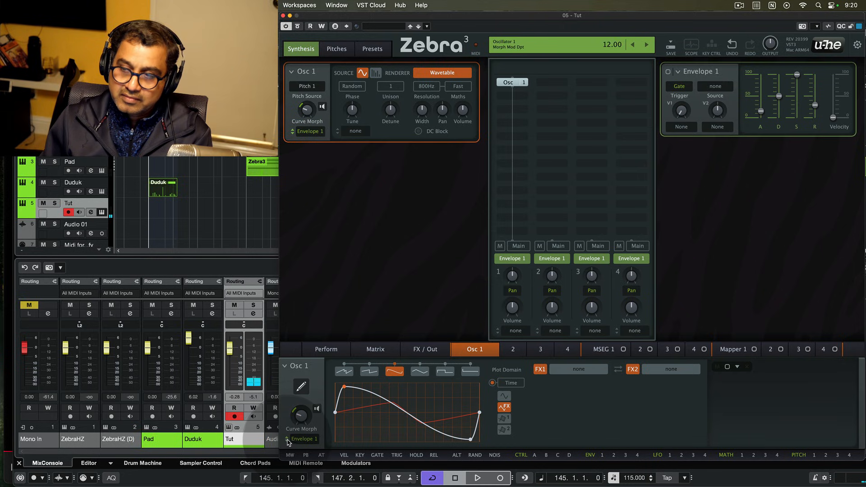
left_click_drag(286, 439, 286, 436)
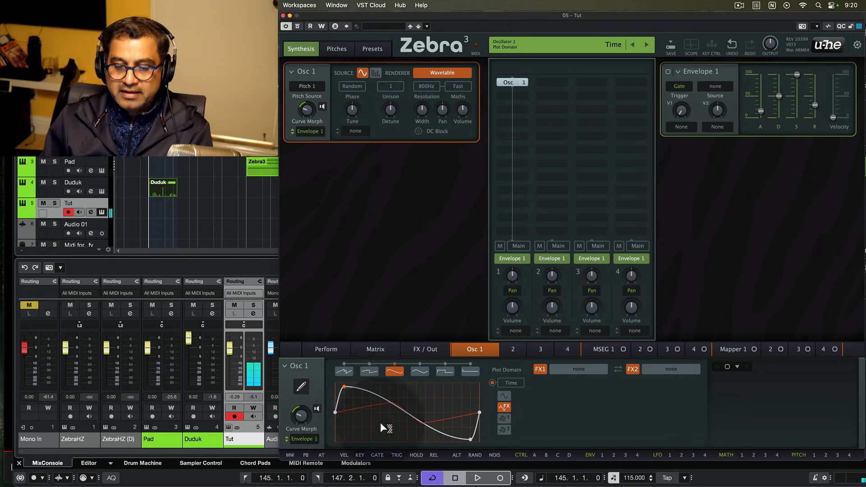
- Load Sync into Osc 1's FX1 slot with a depth of about 0.05
left_click(569, 370)
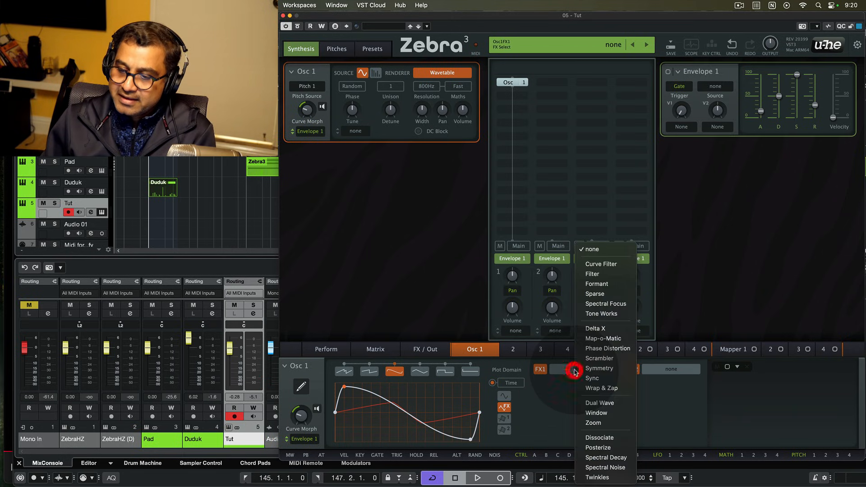
left_click(605, 380)
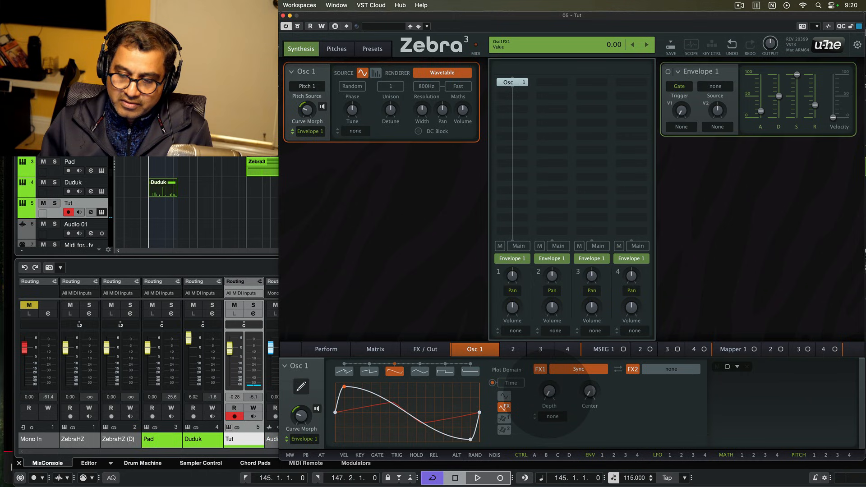
left_click(550, 396)
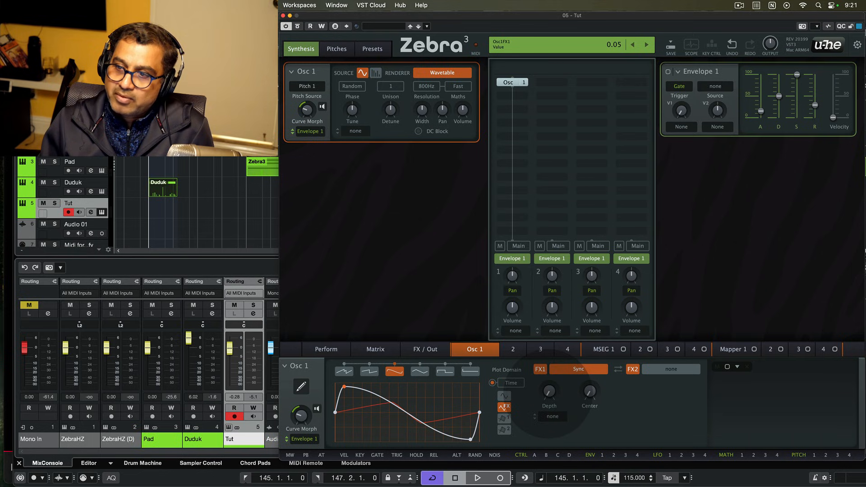
left_click_drag(548, 393, 548, 395)
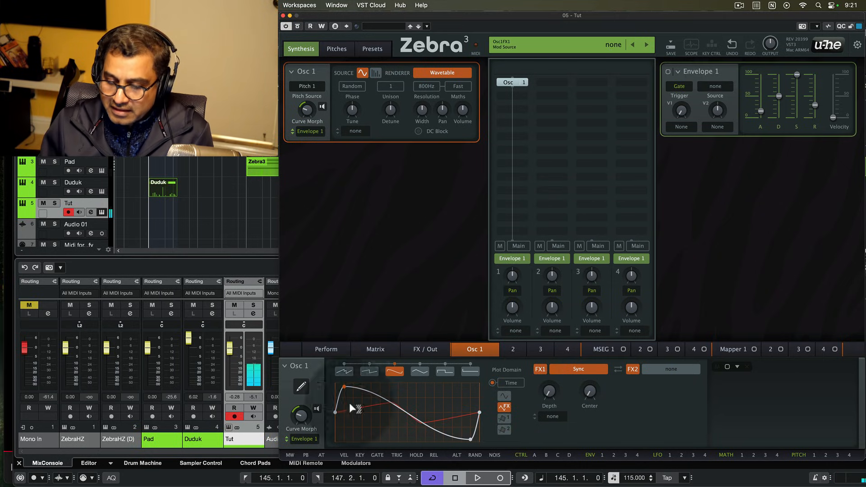
- Set Osc 1's FX2 to Tone Works, Smoothness type, depth 25, then show the Perform page
left_click(671, 370)
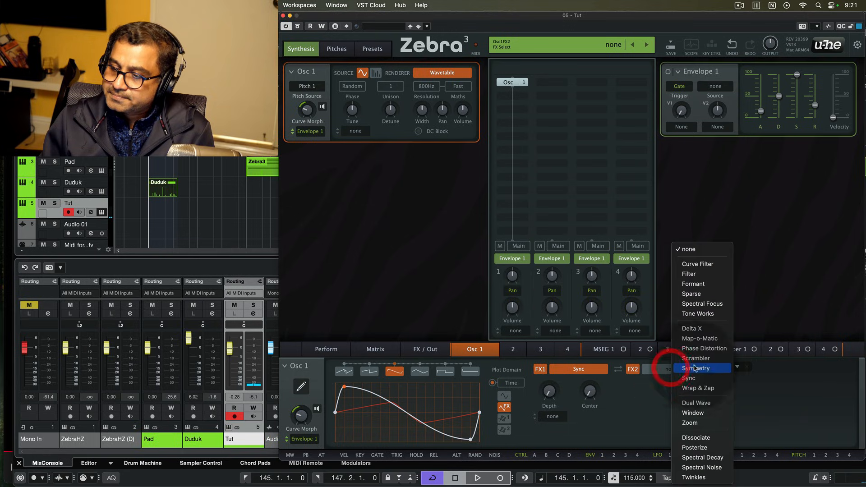
left_click(701, 313)
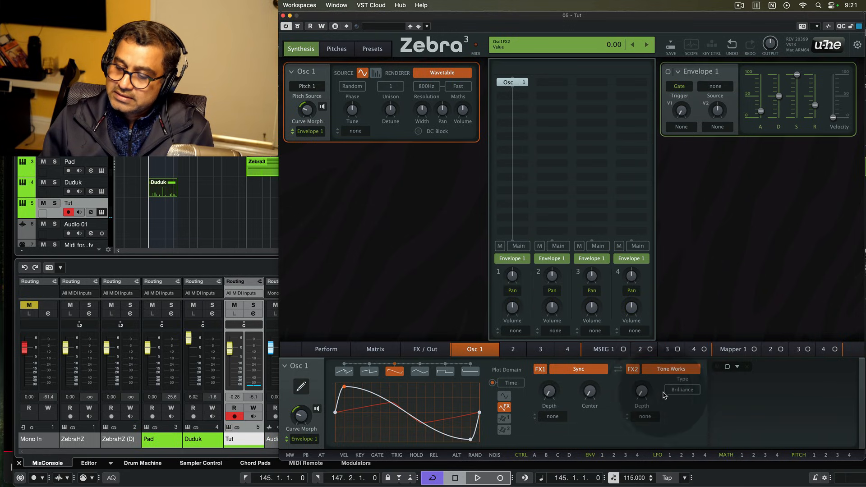
left_click(681, 389)
left_click(713, 403)
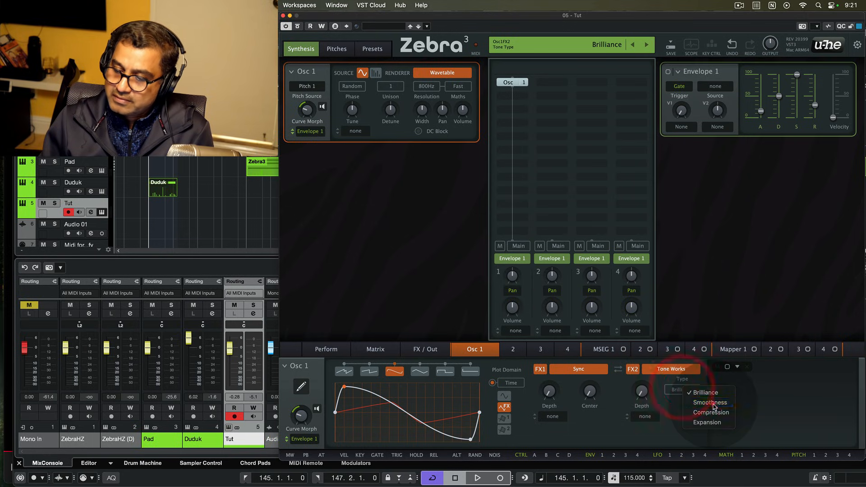
left_click_drag(642, 393, 642, 385)
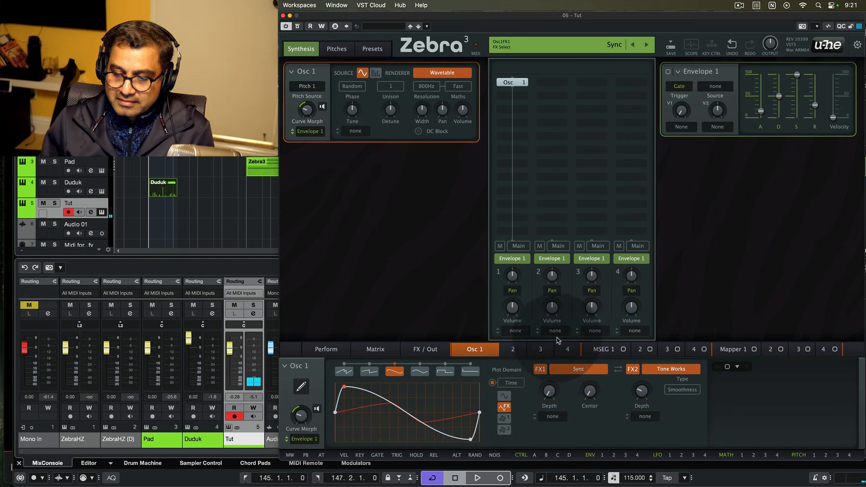
left_click(327, 350)
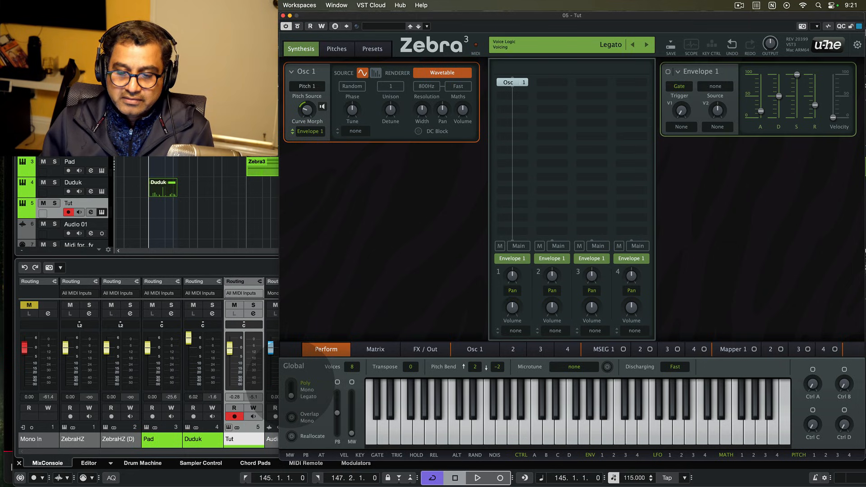
- On the Pitches page, set Pitch 1's glide mode to Time and modulation source to ModMath 1
left_click(337, 49)
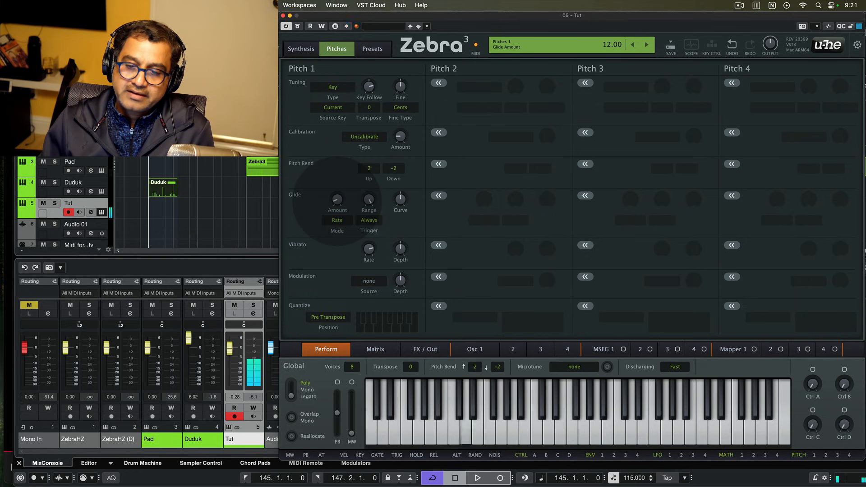
left_click(337, 220)
left_click(354, 234)
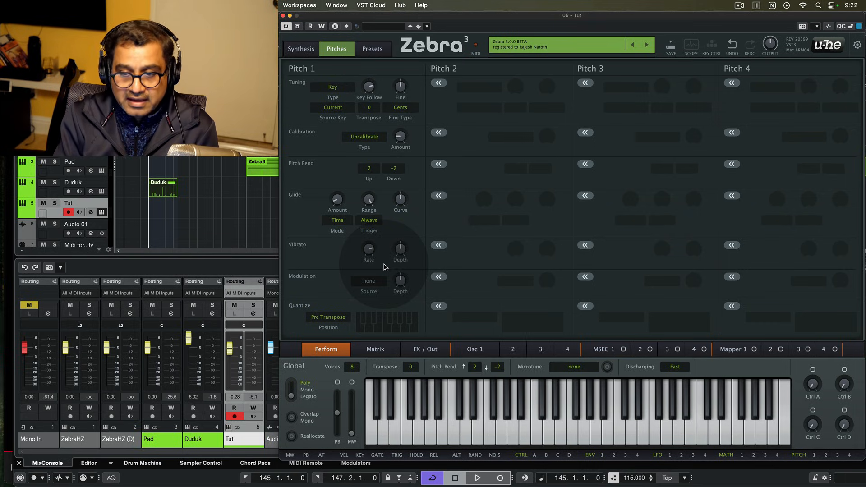
mouse_move(373, 251)
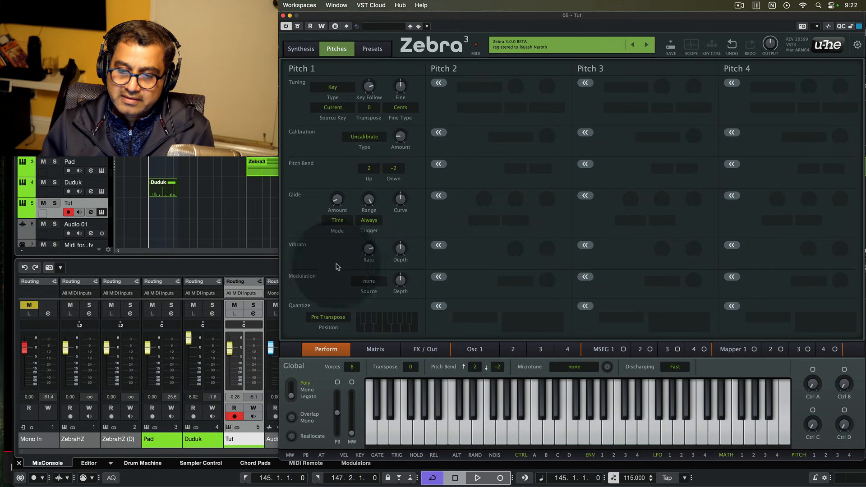
left_click(369, 281)
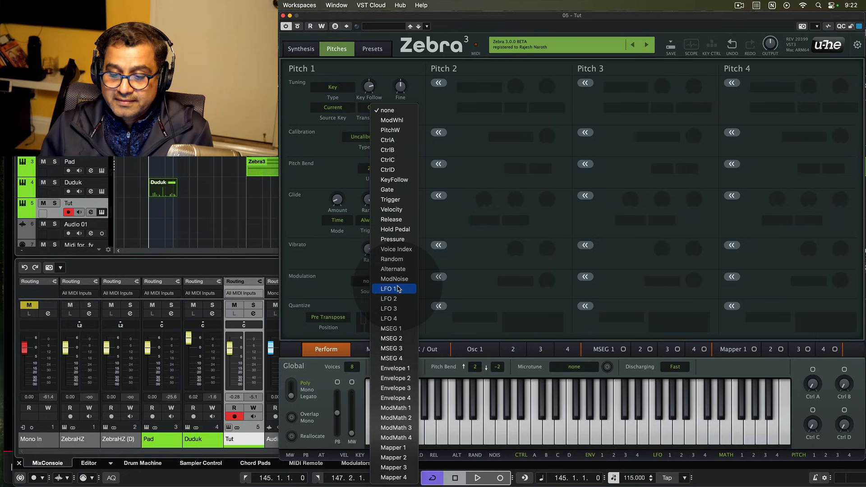
left_click(398, 408)
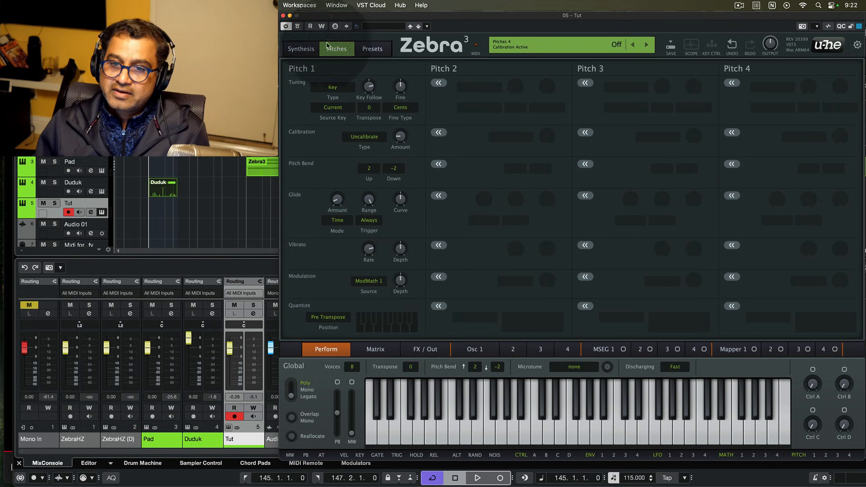
left_click(301, 48)
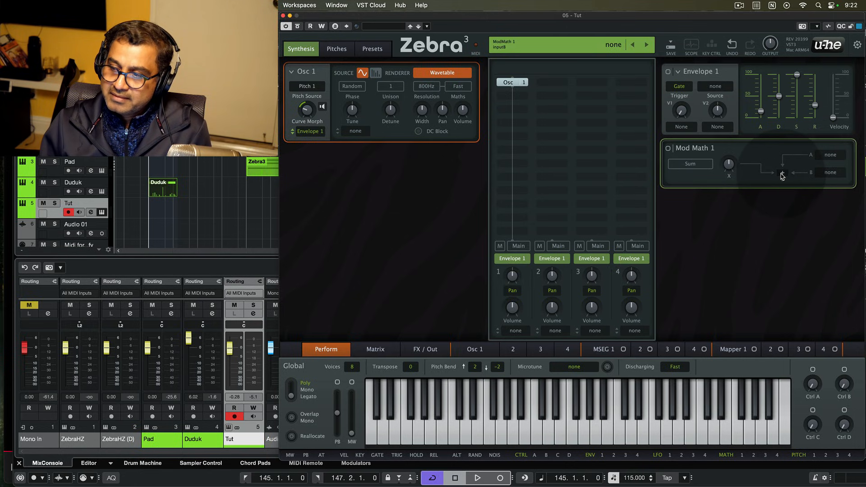
- Set Mod Math 1 to multiply Pressure by LFO 1, with LFO 1 at 1/8 timebase and amplitude 64
left_click(690, 163)
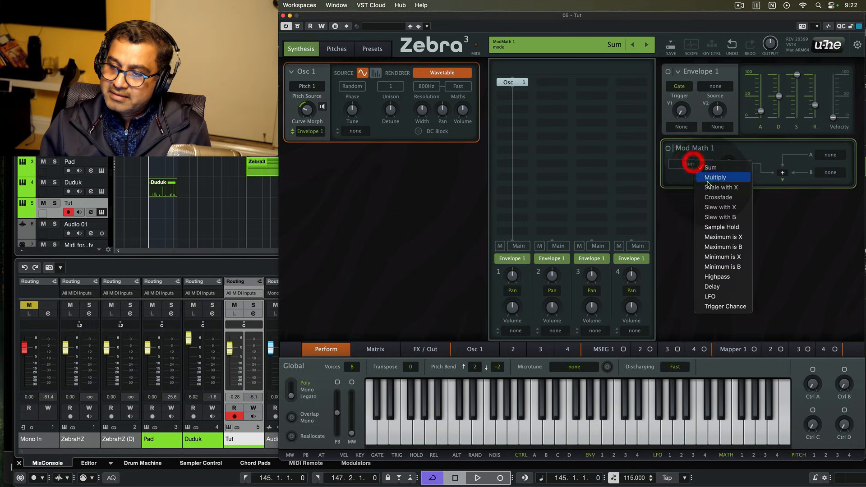
left_click(708, 176)
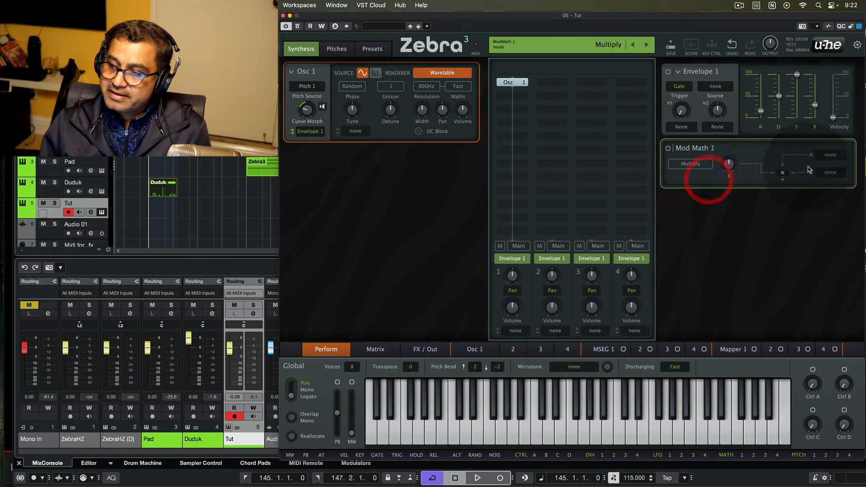
left_click(831, 174)
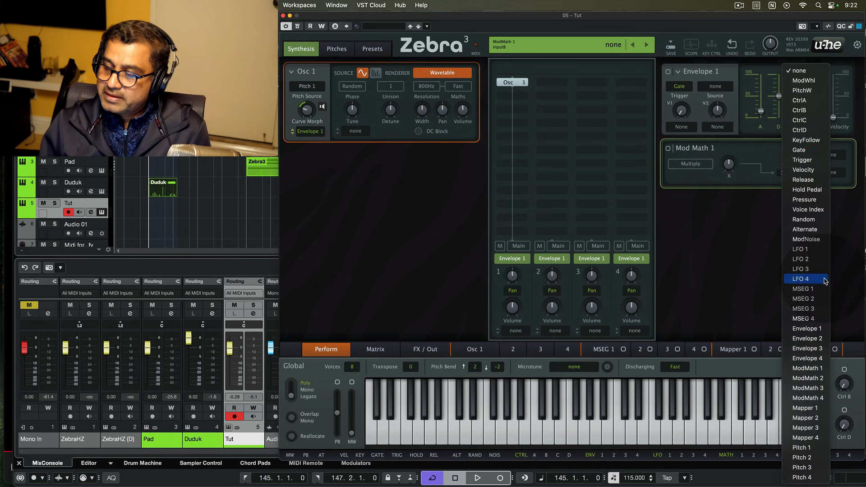
left_click(812, 249)
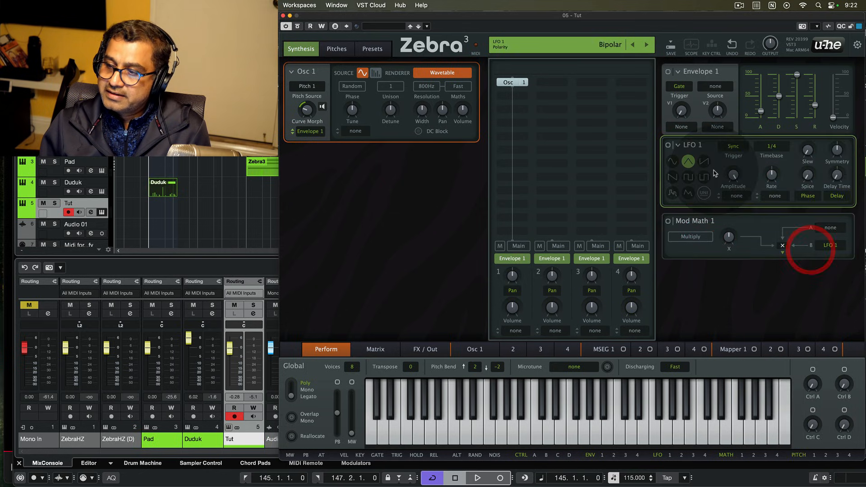
left_click(770, 149)
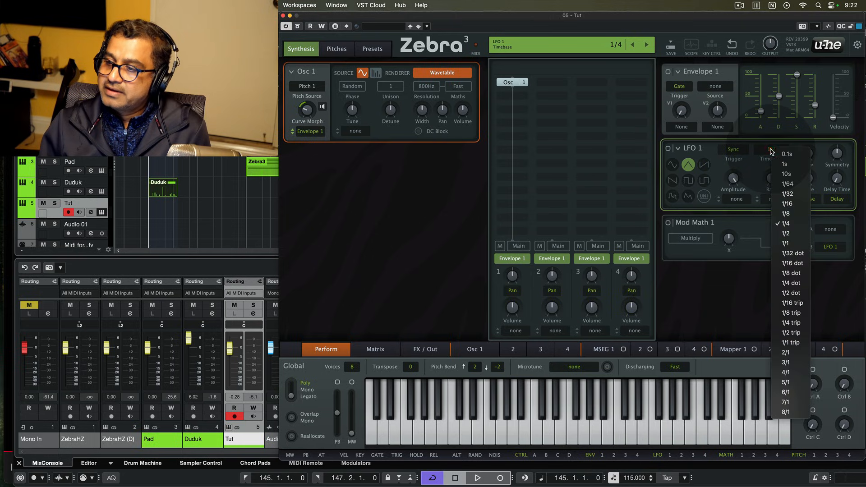
left_click(786, 214)
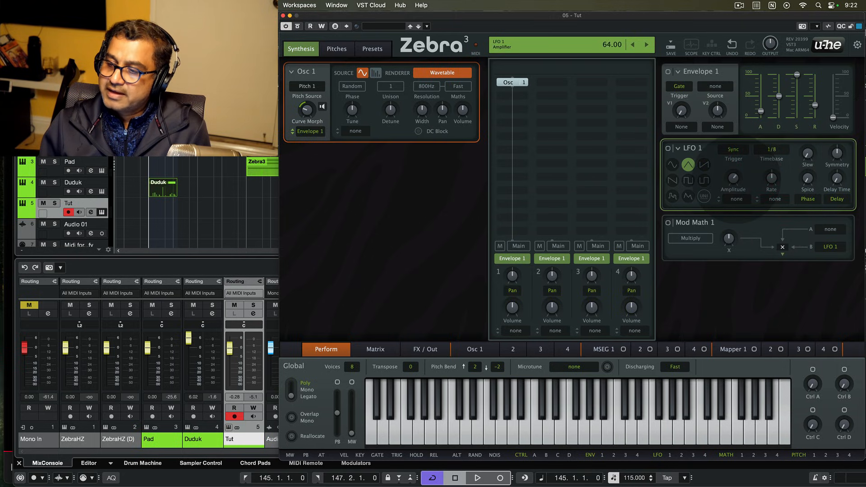
left_click_drag(738, 180, 736, 179)
left_click(833, 232)
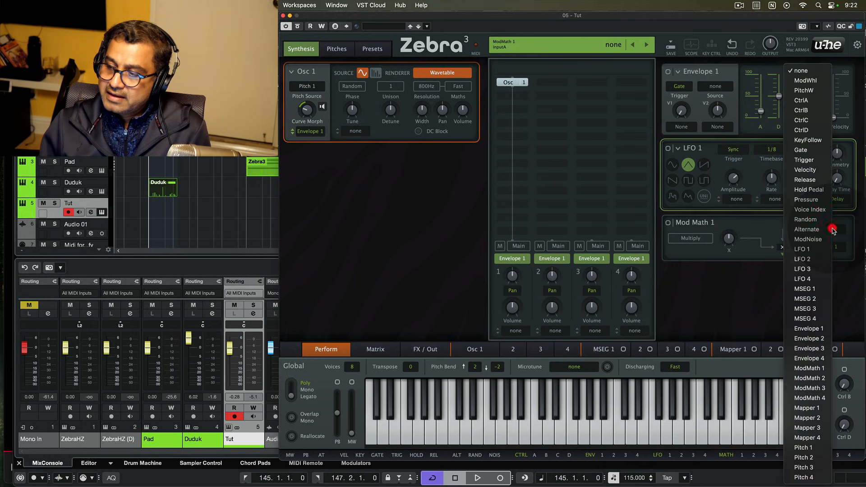
left_click(805, 200)
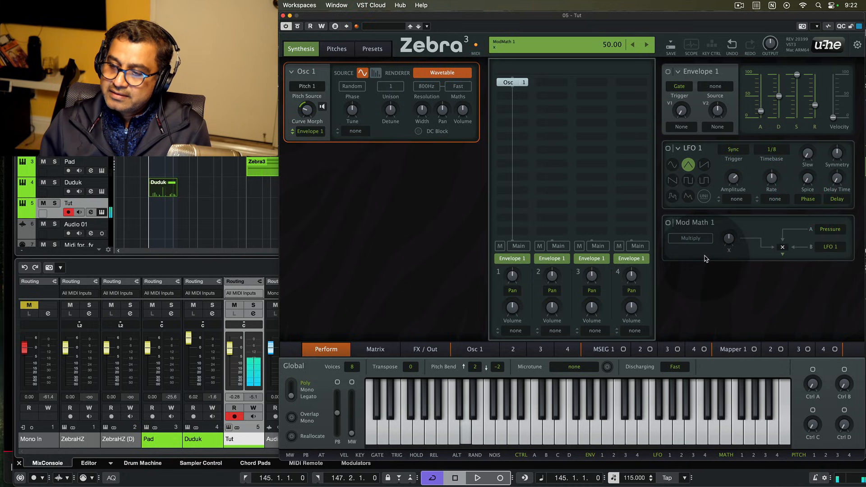
left_click(335, 49)
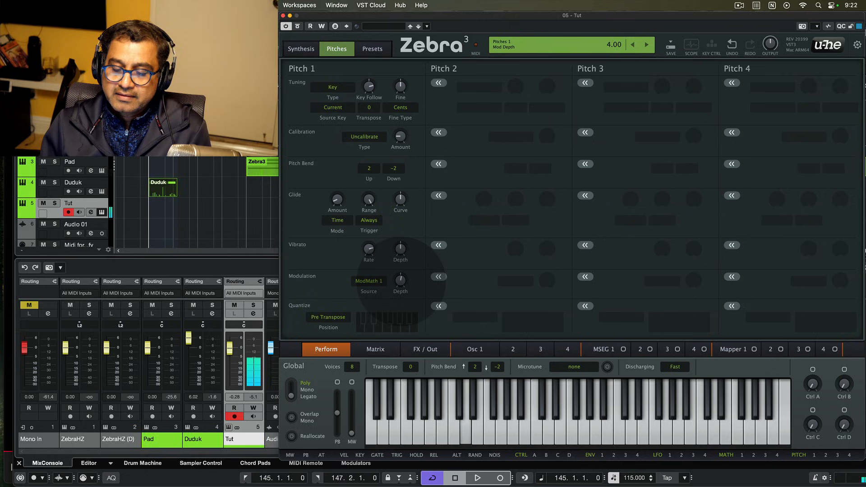
- Settle Pitch 1's ModMath 1 modulation depth at about 5.00, then go back to Synthesis
left_click_drag(401, 279, 400, 289)
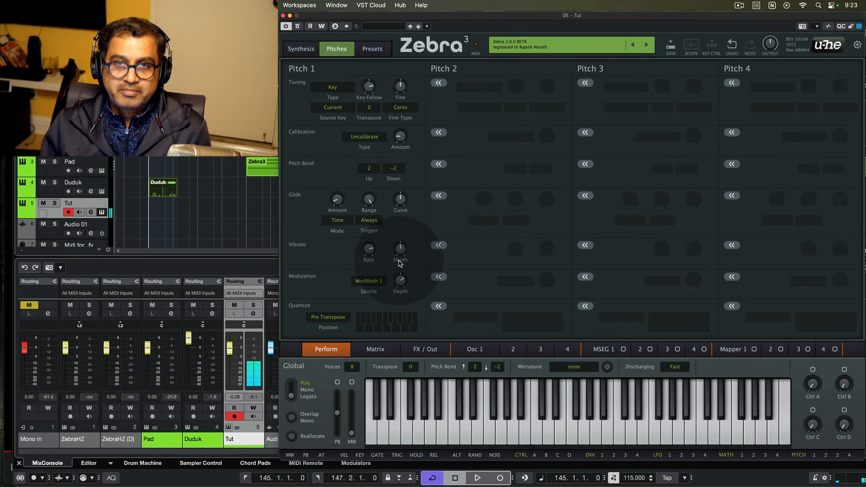
mouse_move(403, 285)
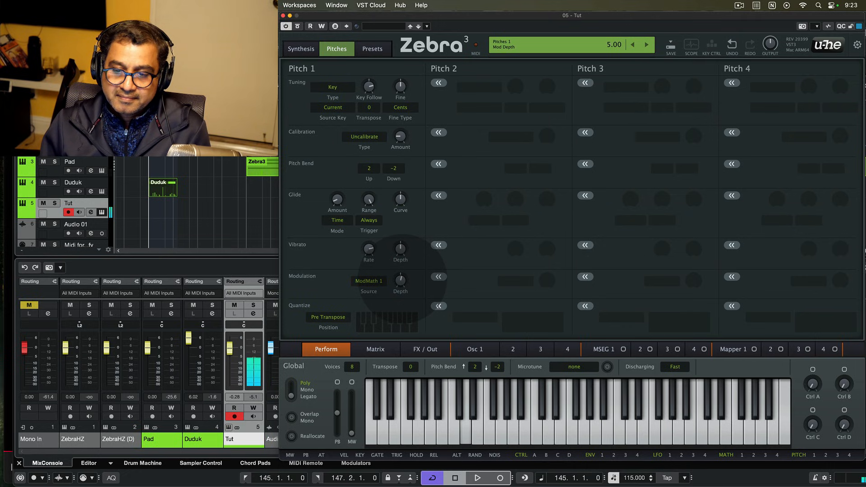
left_click(401, 279)
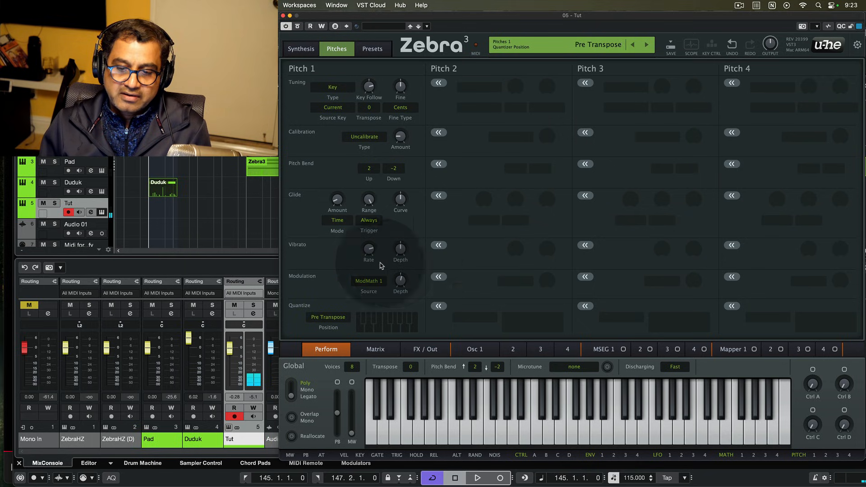
left_click(297, 50)
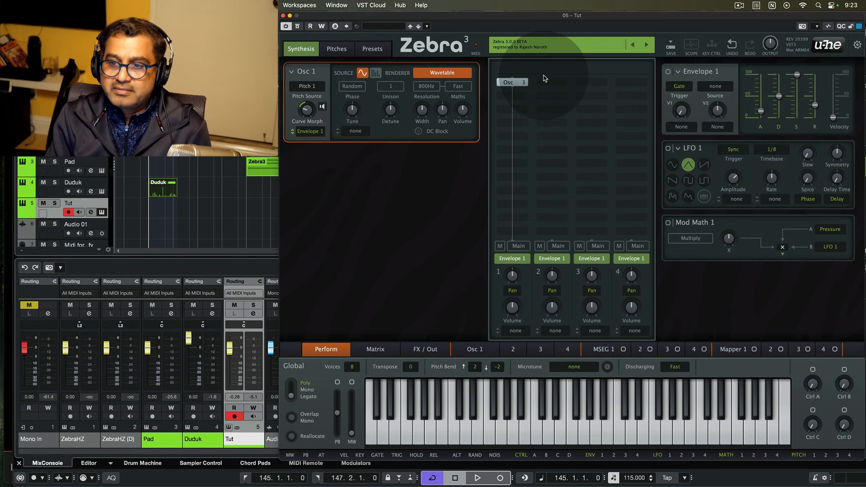
- Add Filter 1 after Osc 1 and set it to the 4-pole Phaser type
left_click(519, 96)
left_click(674, 135)
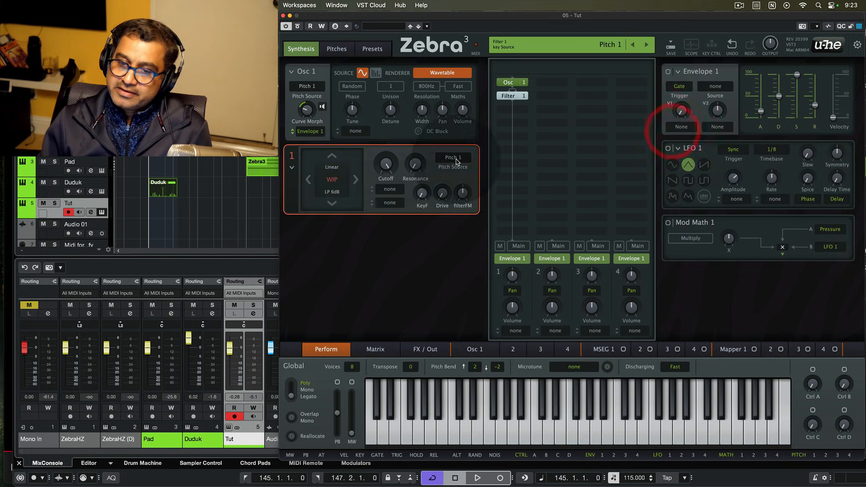
left_click(330, 181)
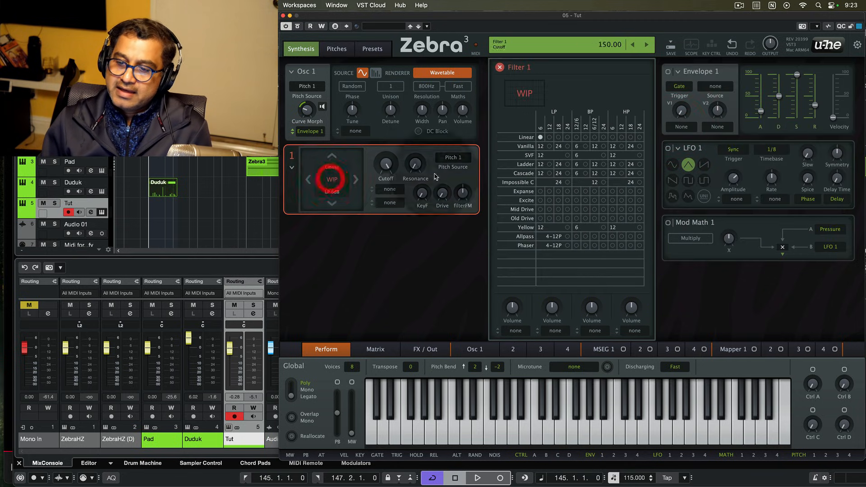
left_click(567, 245)
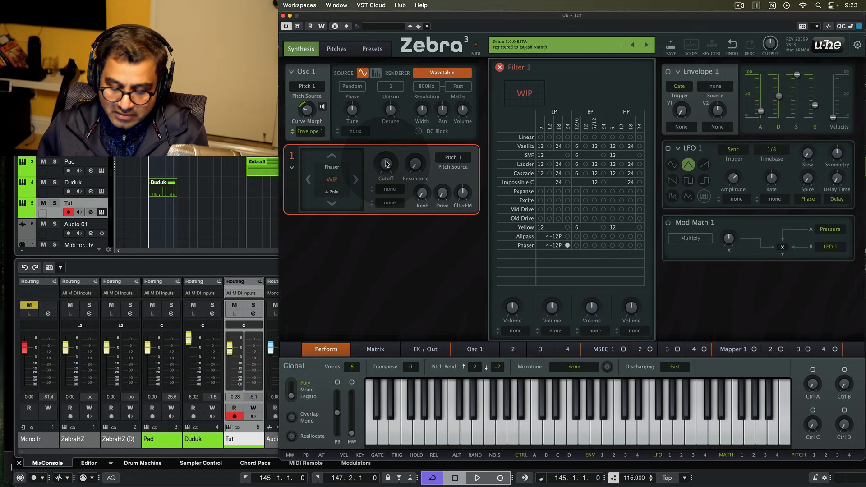
- Lower Filter 1's cutoff slightly and raise its resonance to 20.00
left_click_drag(385, 164, 386, 157)
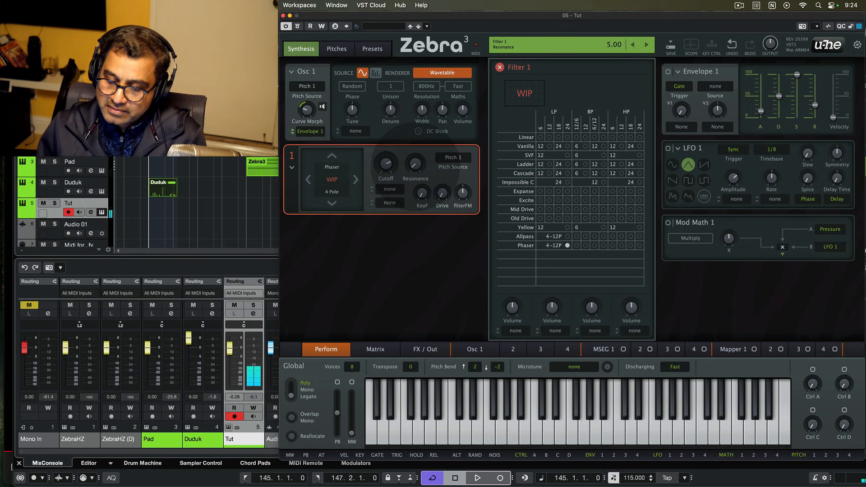
scroll(415, 166, "up", 1)
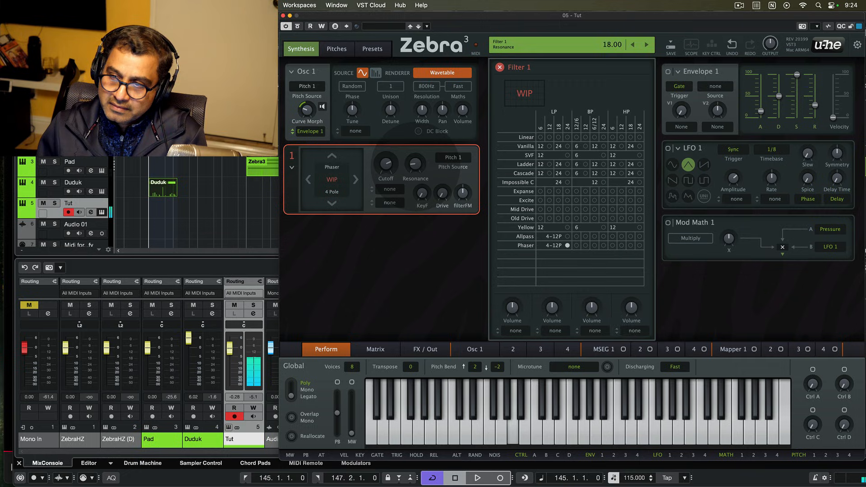
scroll(415, 166, "up", 2)
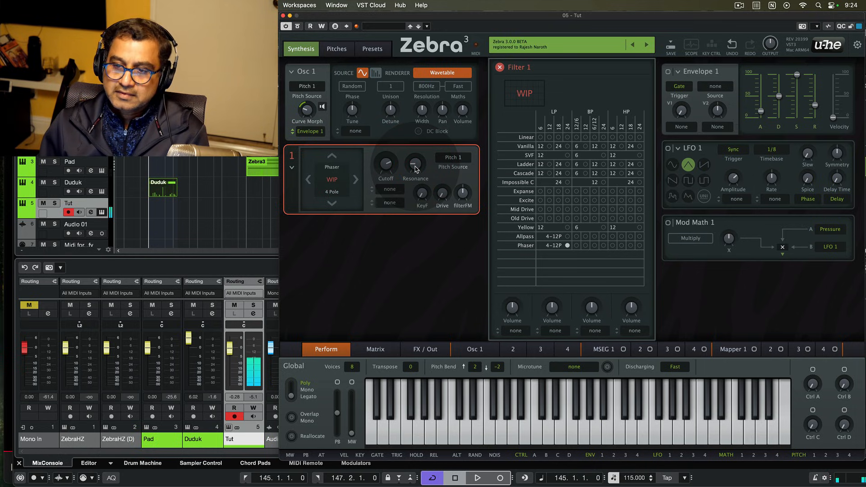
left_click(500, 67)
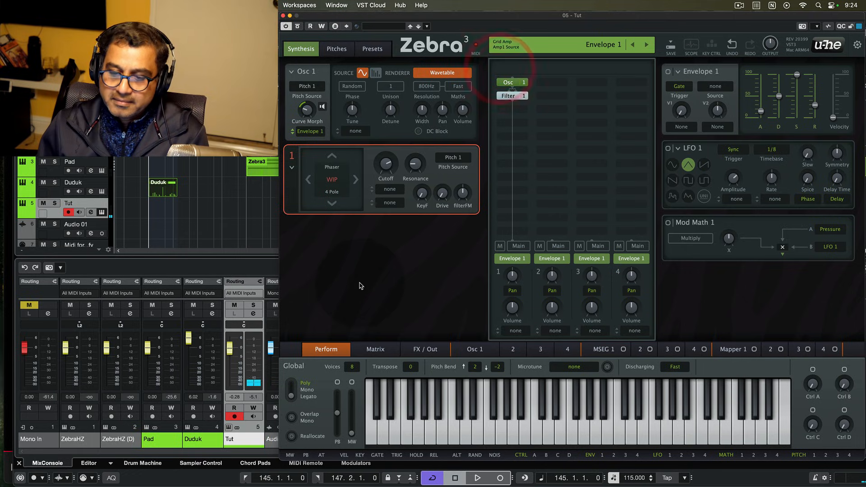
- Add a Rev1 reverb to an FX slot on the FX / Out page and load the Reverb Z2 settings
left_click(426, 351)
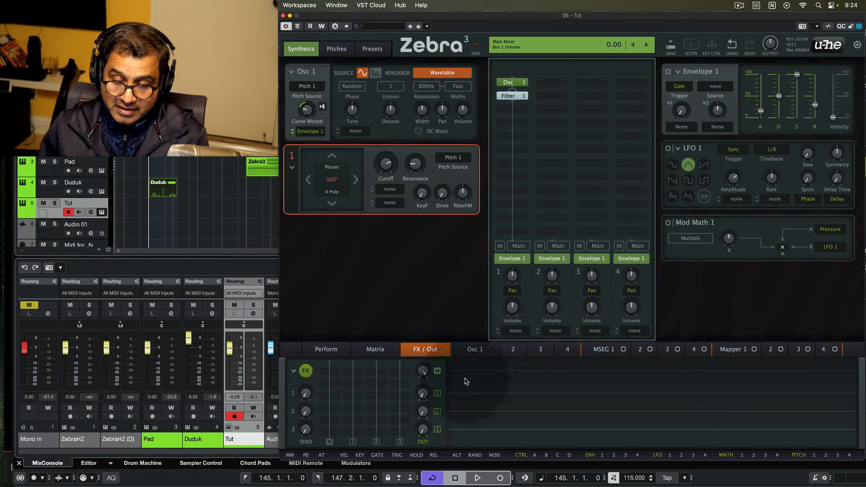
left_click(333, 422)
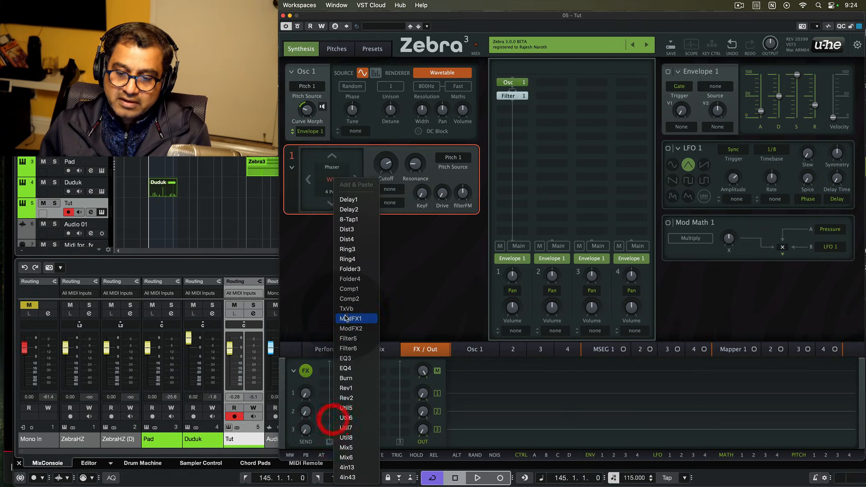
left_click(352, 384)
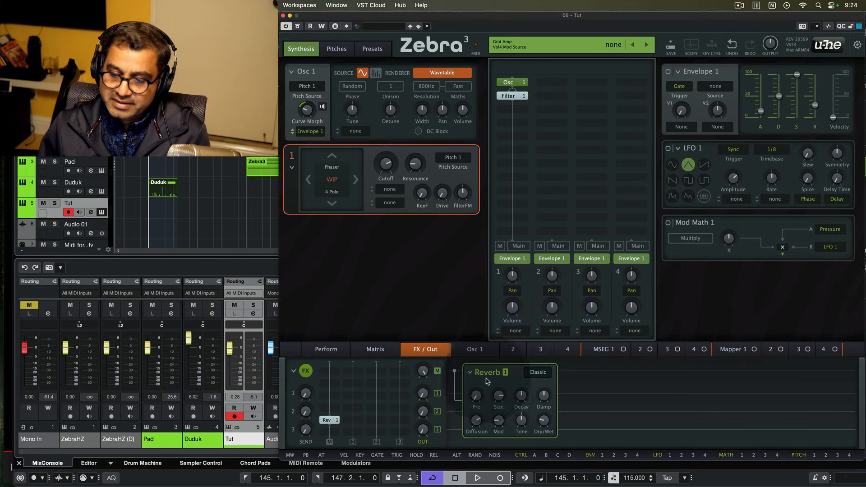
left_click(470, 373)
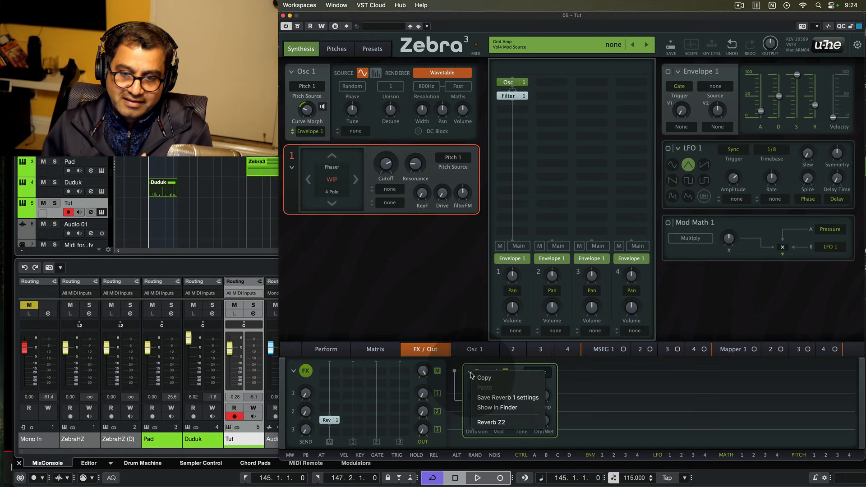
left_click(505, 424)
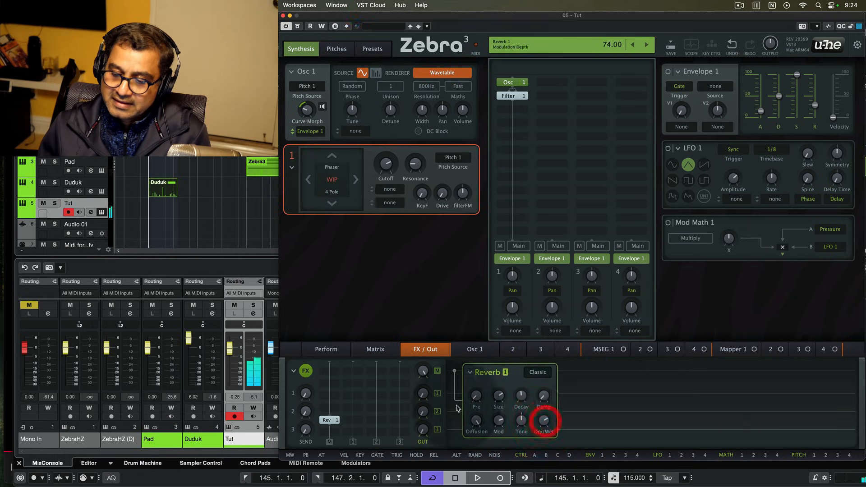
- Add a ModFX1 chorus effect in the FX slot after the reverb
right_click(335, 409)
left_click(329, 411)
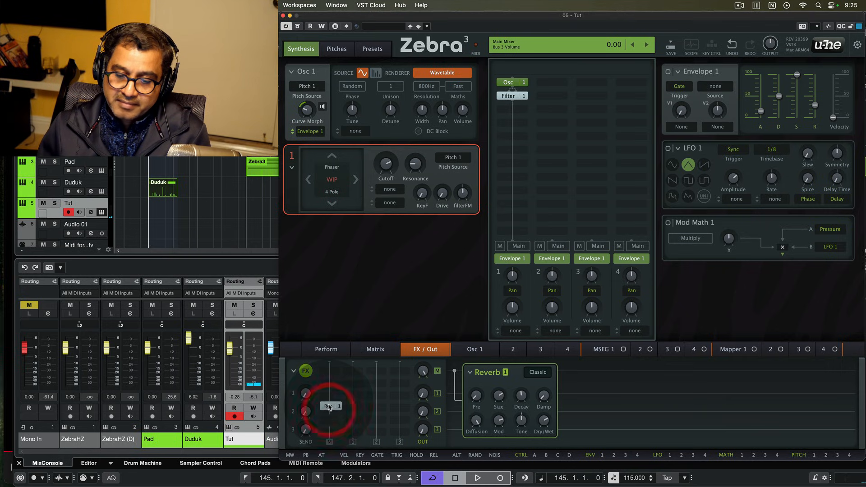
right_click(332, 419)
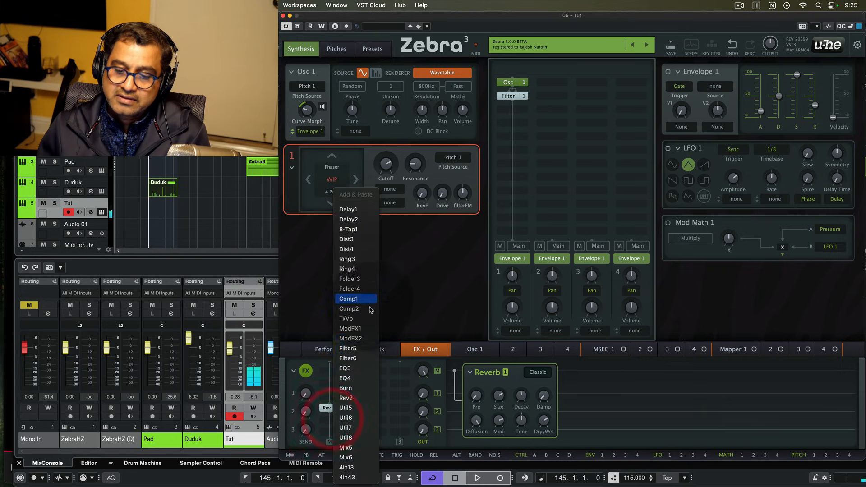
left_click(361, 327)
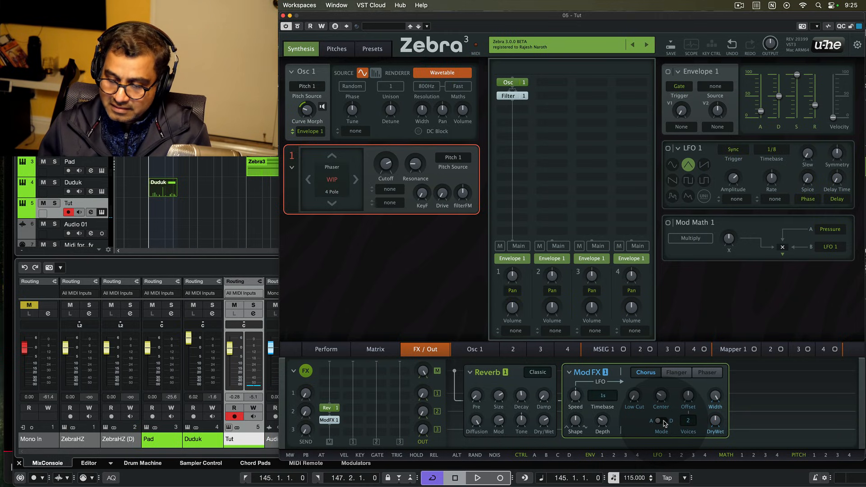
- Set the chorus to Chorus mode, with dry/wet mix 33 and speed -1.60
left_click(663, 422)
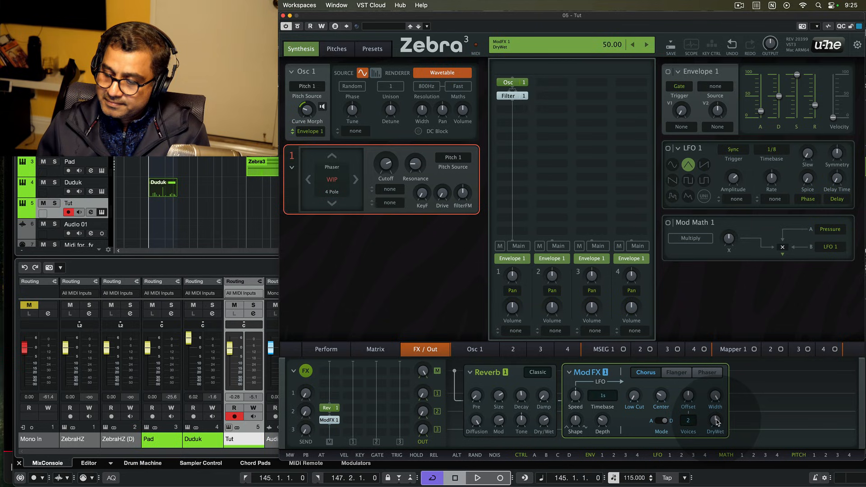
left_click_drag(714, 420, 715, 419)
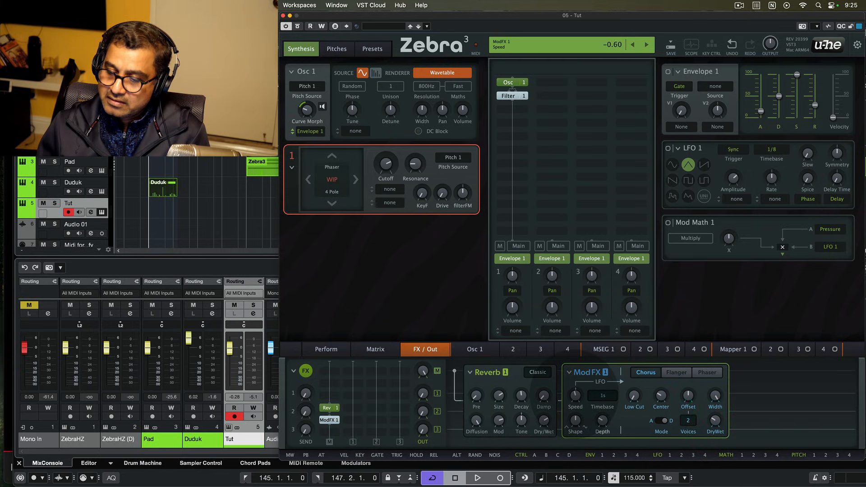
left_click_drag(575, 396, 575, 396)
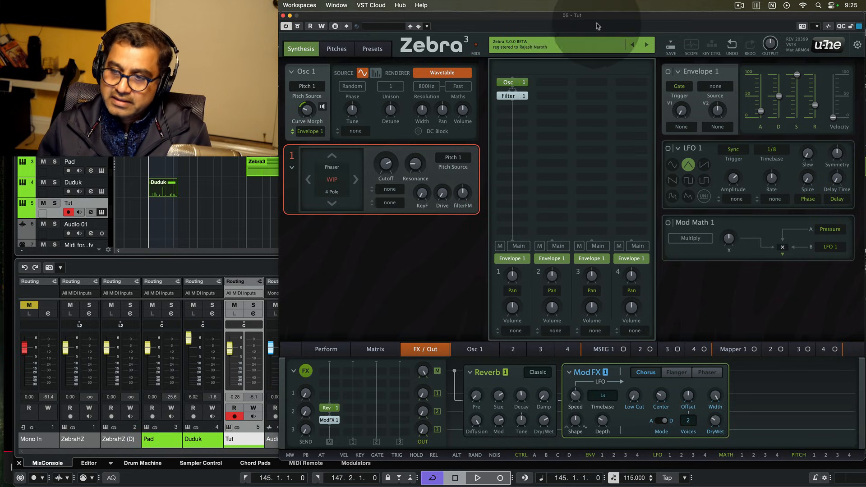
- Add Filter 2 to an empty grid slot and feed it from lane 2
left_click(548, 85)
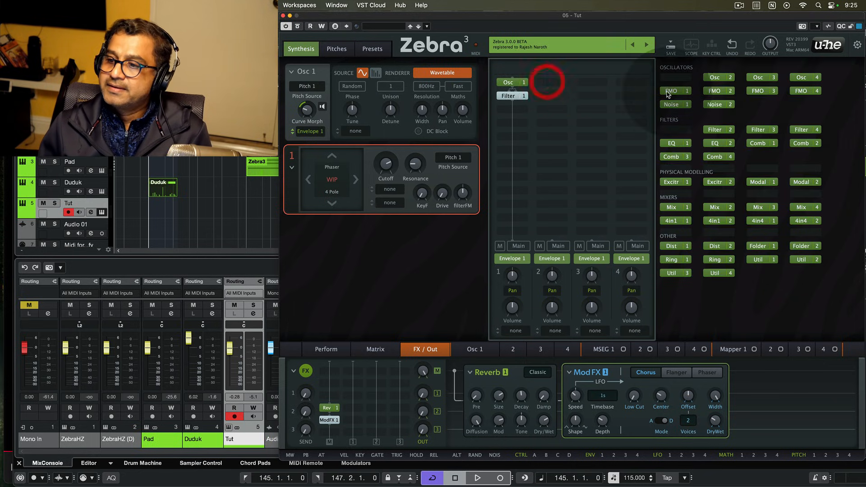
left_click(714, 127)
right_click(548, 82)
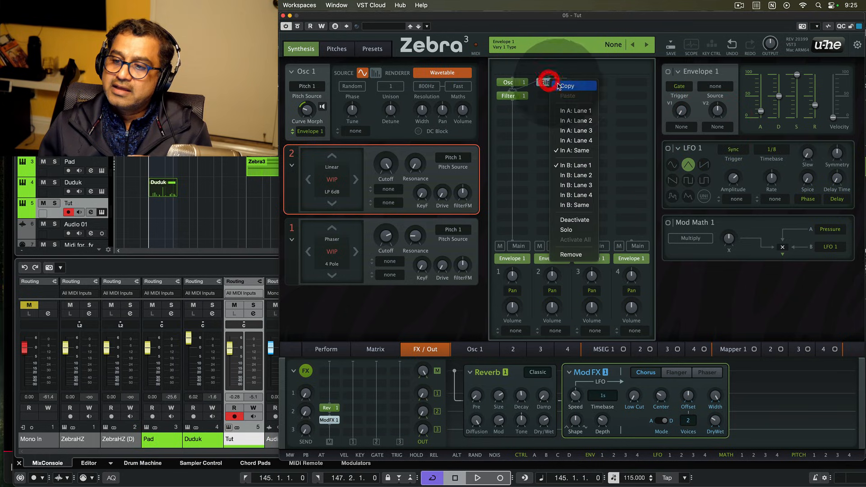
left_click(581, 118)
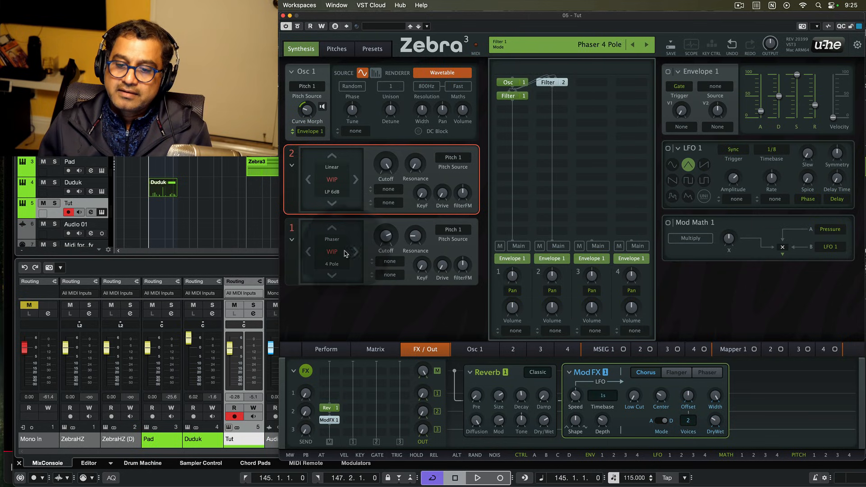
- Set Filter 2 to OldDrive HP 6dB and mute lane 1
left_click(339, 192)
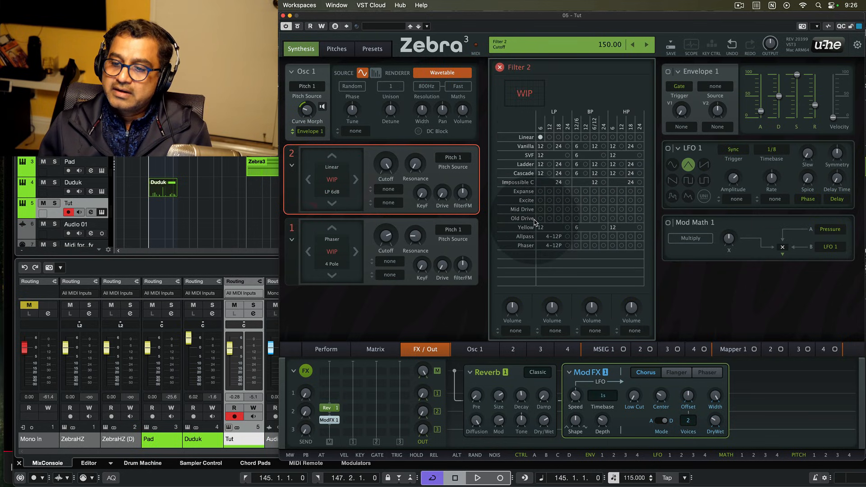
left_click(613, 219)
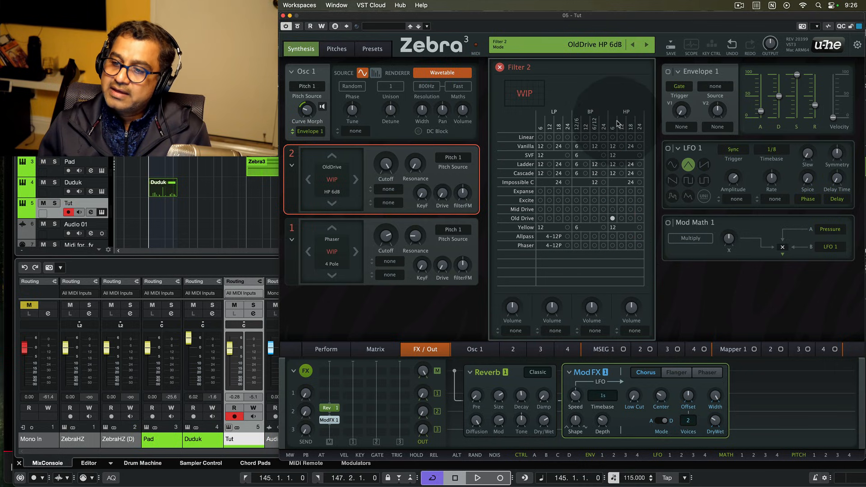
left_click(500, 68)
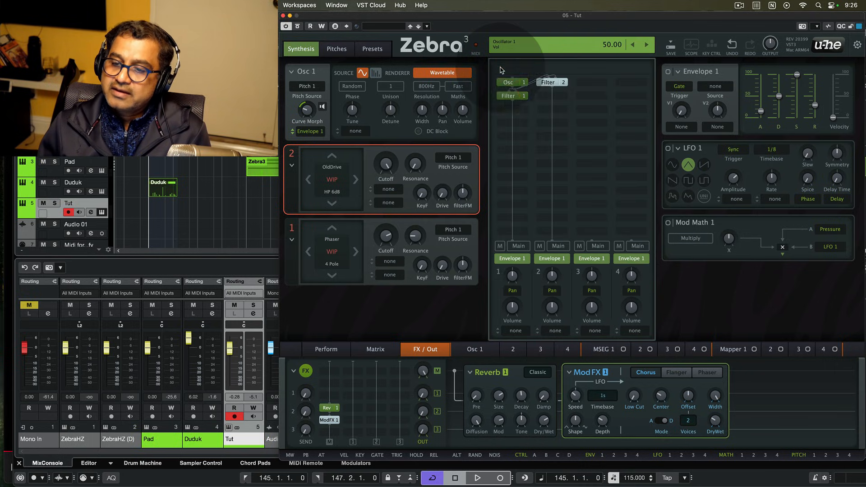
left_click(501, 247)
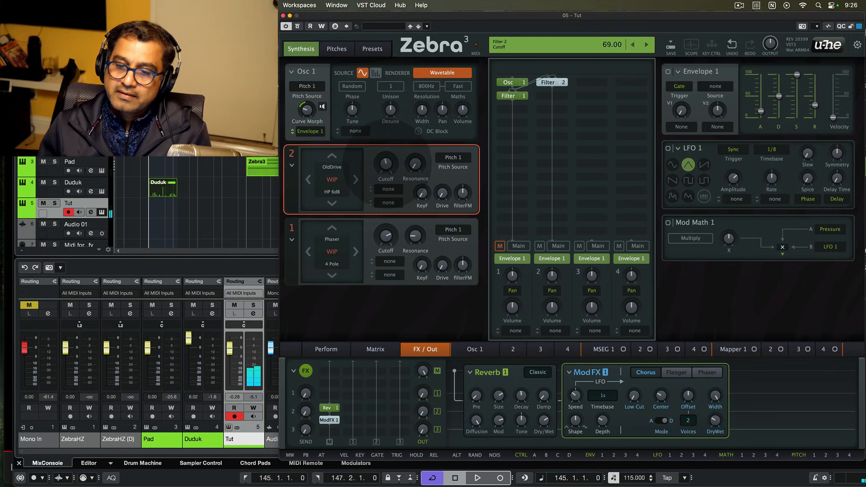
- Tune Filter 2's cutoff to about 101 and its resonance to 30
left_click(386, 162)
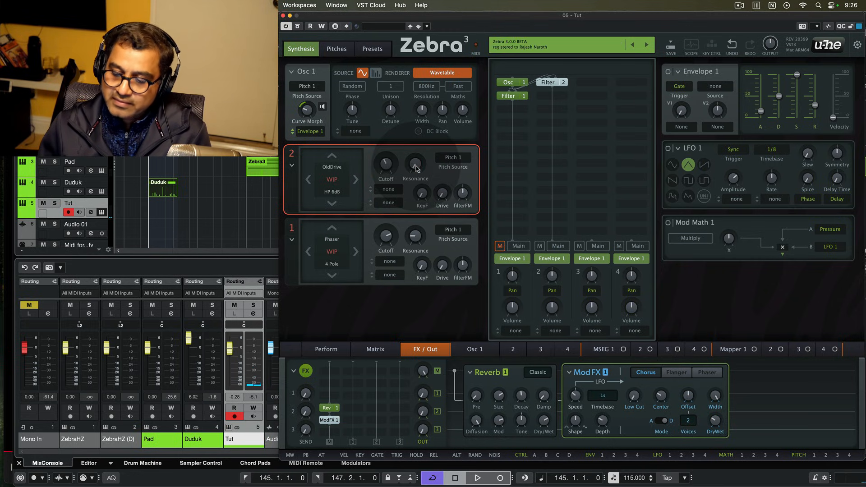
left_click_drag(416, 169, 417, 158)
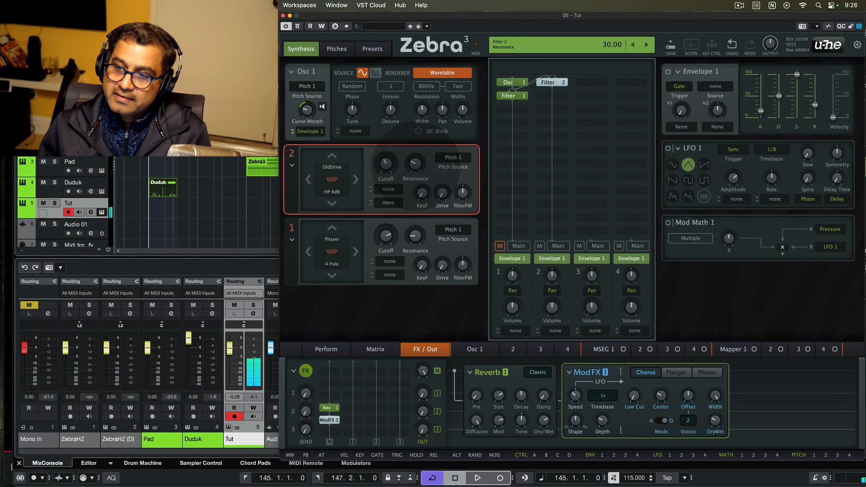
left_click(386, 164)
left_click_drag(386, 163, 386, 158)
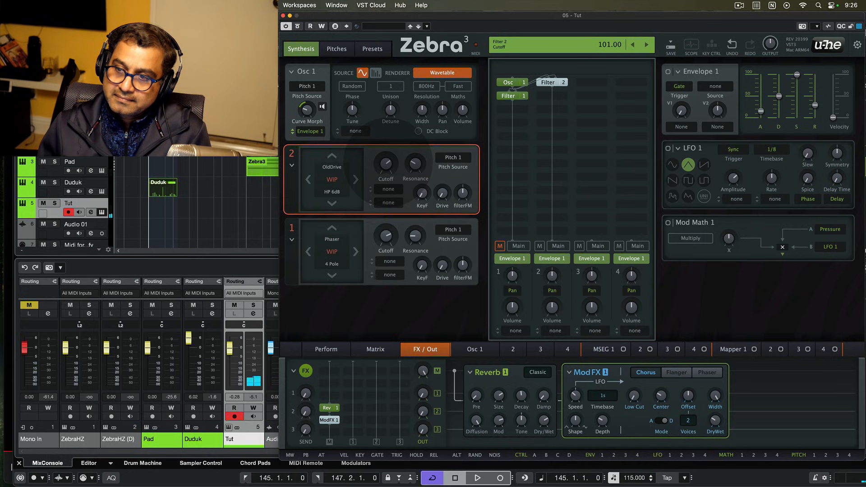
left_click(386, 164)
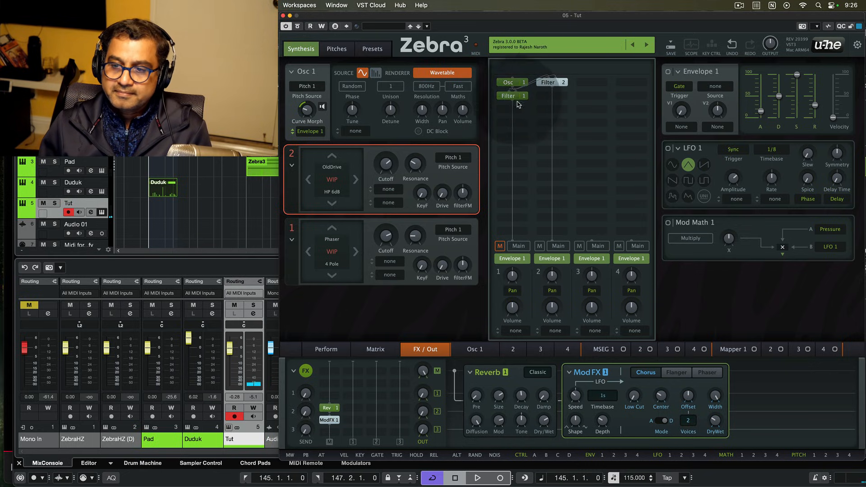
- Unmute lane 1, lower its volume to 38, and bring up the Pitches page
left_click(500, 249)
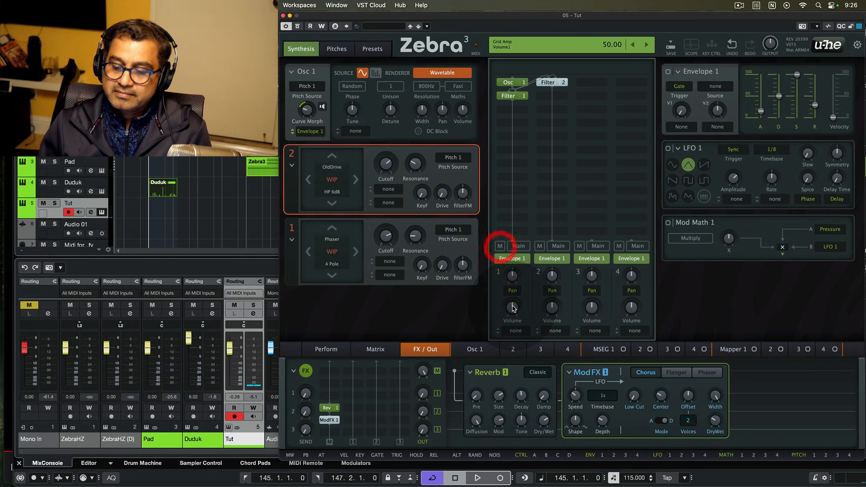
left_click_drag(512, 307, 552, 308)
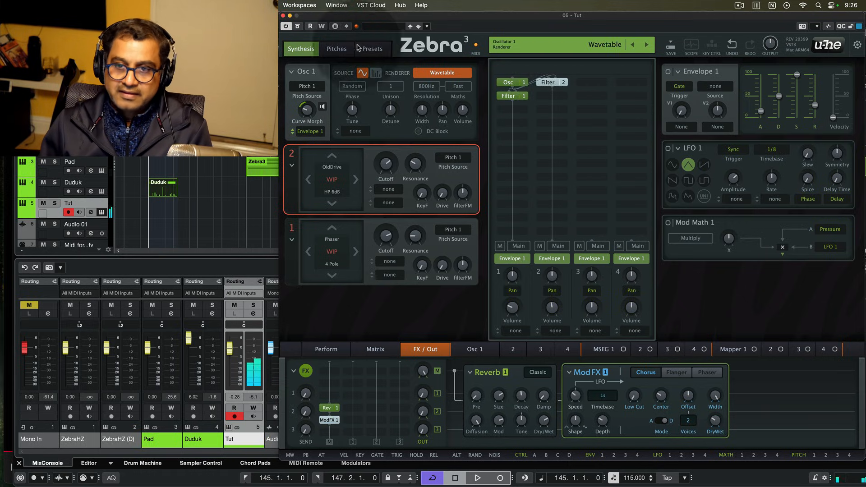
left_click(336, 49)
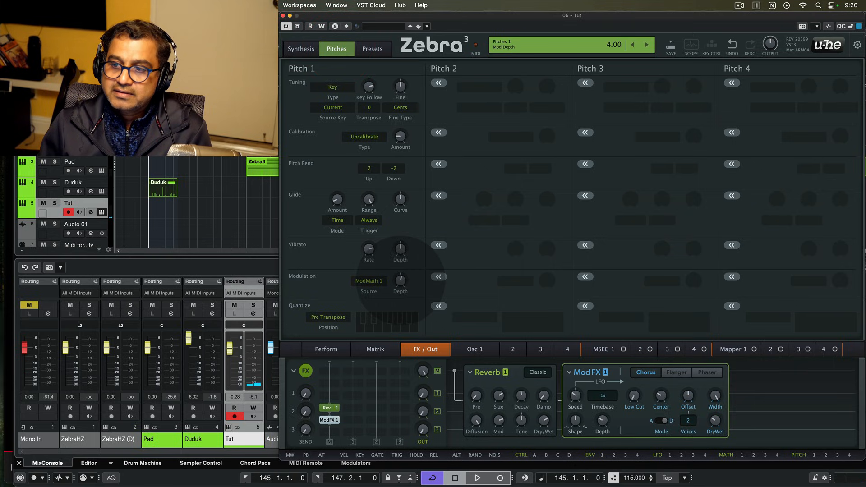
- Set Pitch 1 modulation depth to about 2.00, then go back to the Synthesis page
left_click(400, 280)
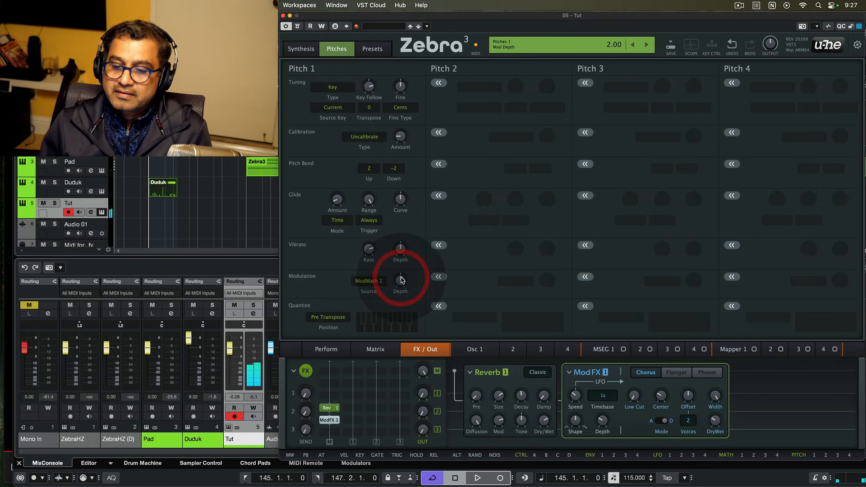
left_click(372, 49)
left_click(301, 48)
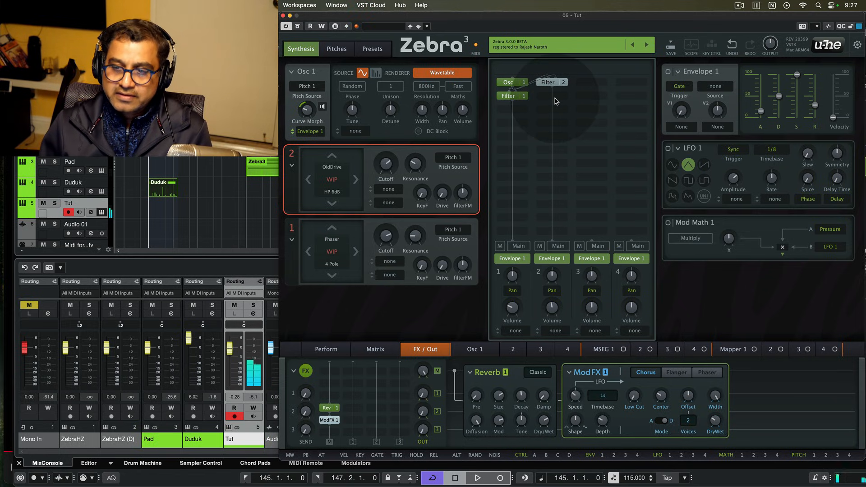
- Lower lane 2's volume to 66 and open the module list for the slot beside Filter 2
mouse_move(550, 308)
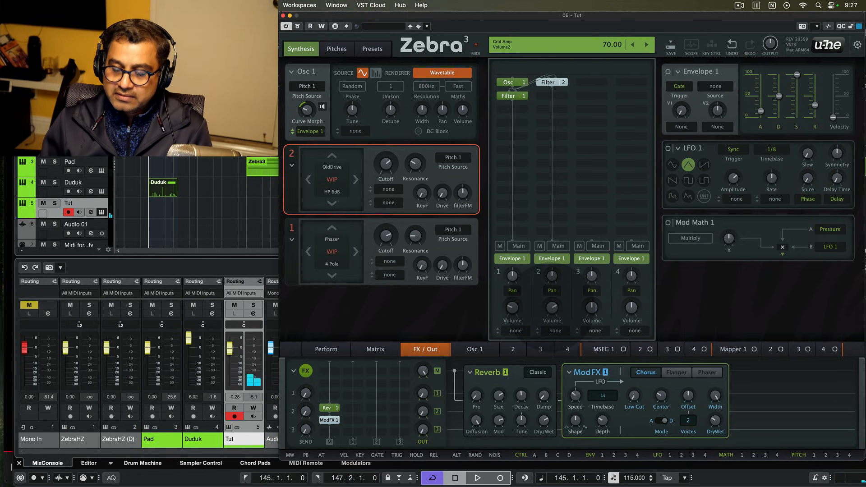
left_click_drag(551, 307, 550, 313)
double_click(551, 306)
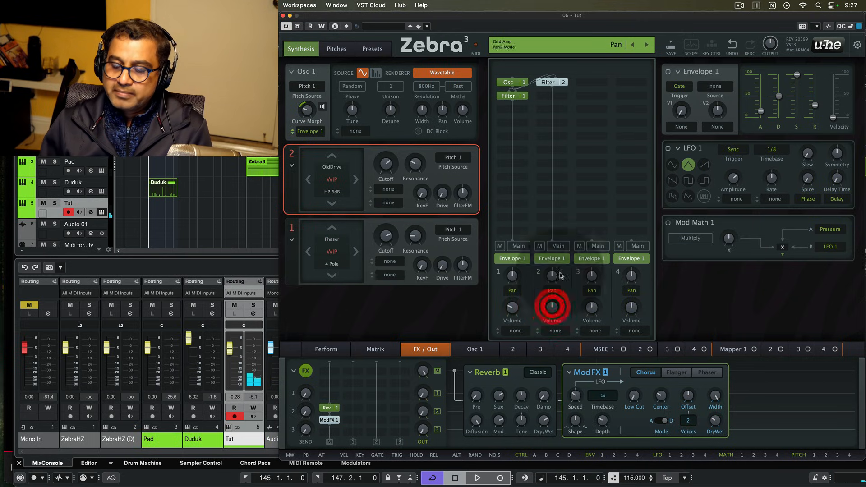
left_click(558, 96)
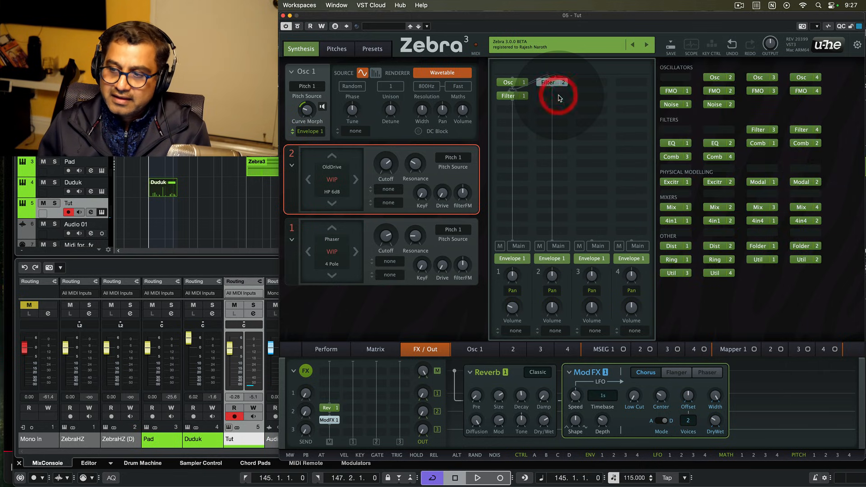
- Add Modal 1 under Filter 2, load factory Glass Bowl.csv into Profile A, and shorten its decay
left_click(759, 182)
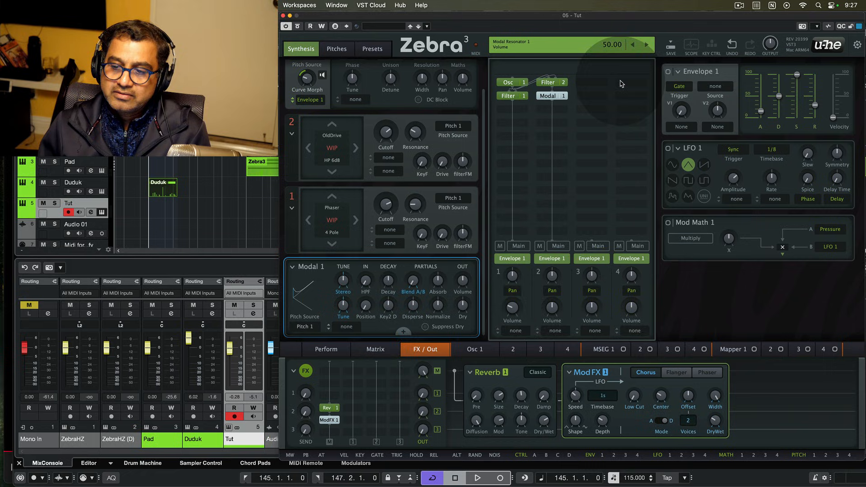
left_click(403, 331)
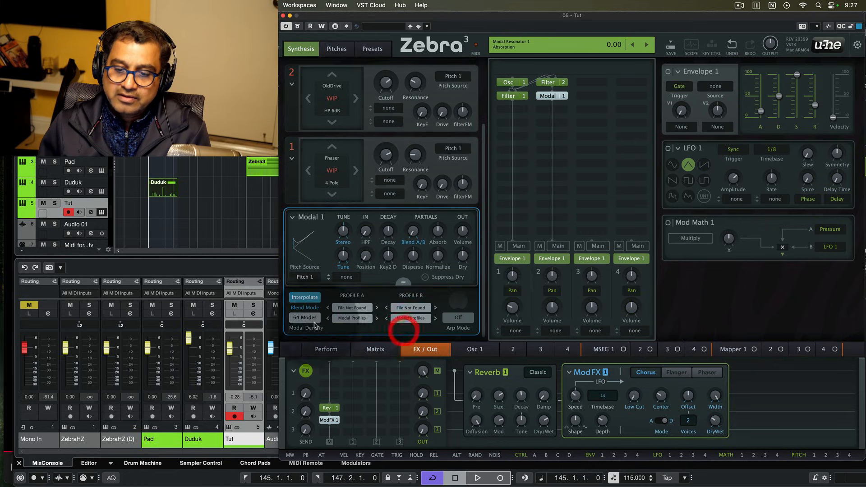
left_click(353, 319)
mouse_move(370, 323)
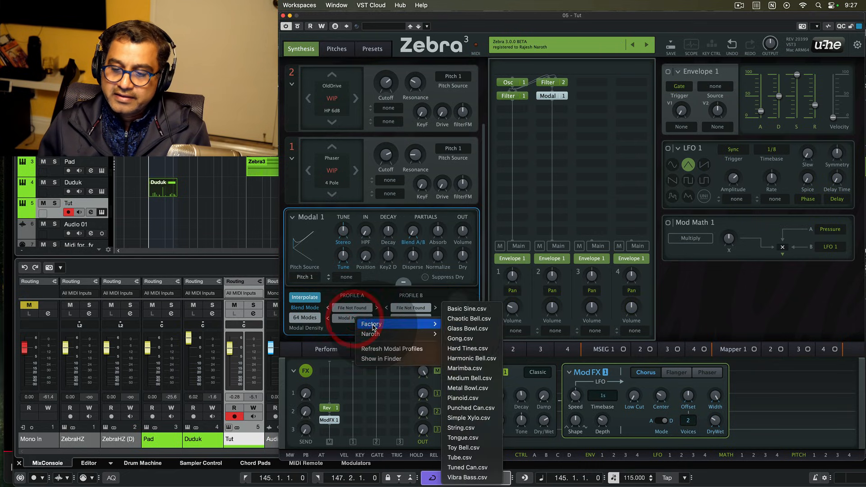
left_click(470, 329)
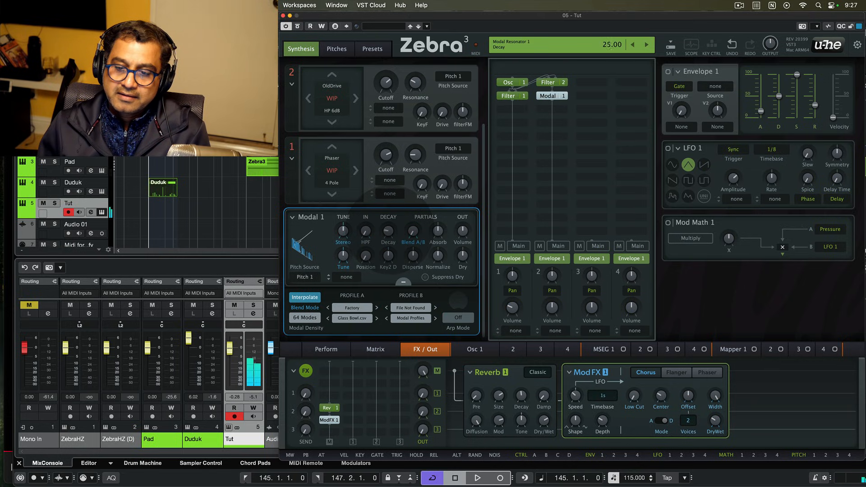
left_click_drag(389, 231, 437, 227)
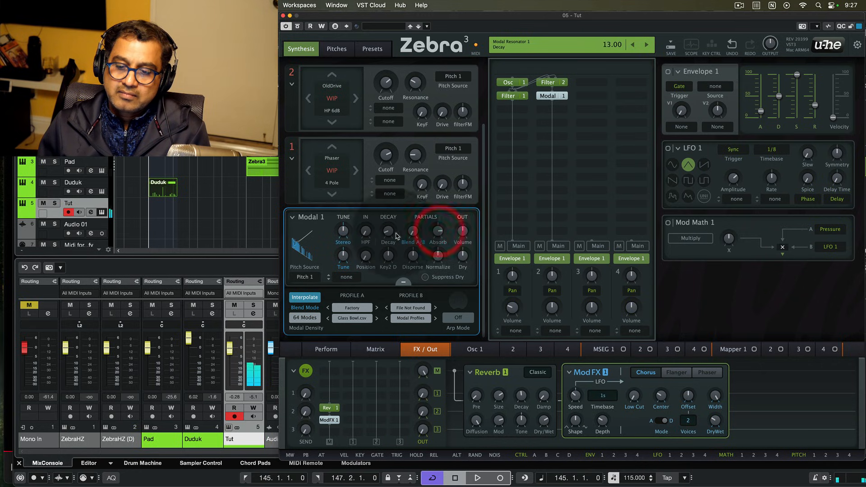
- Bypass and re-enable Modal 1 to compare, then open the module list for the slot below
double_click(555, 95)
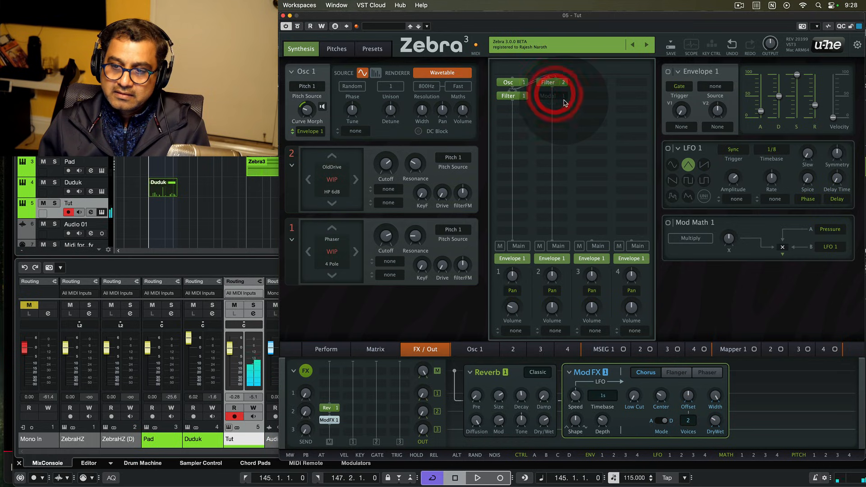
double_click(555, 96)
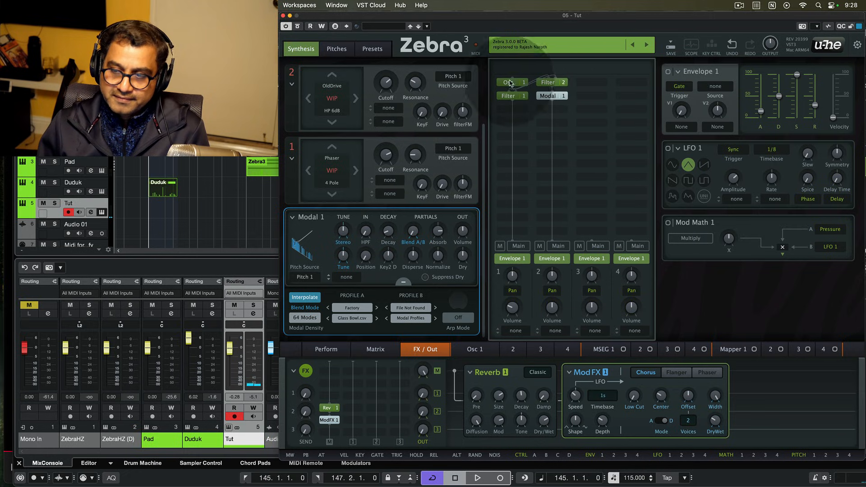
left_click(586, 110)
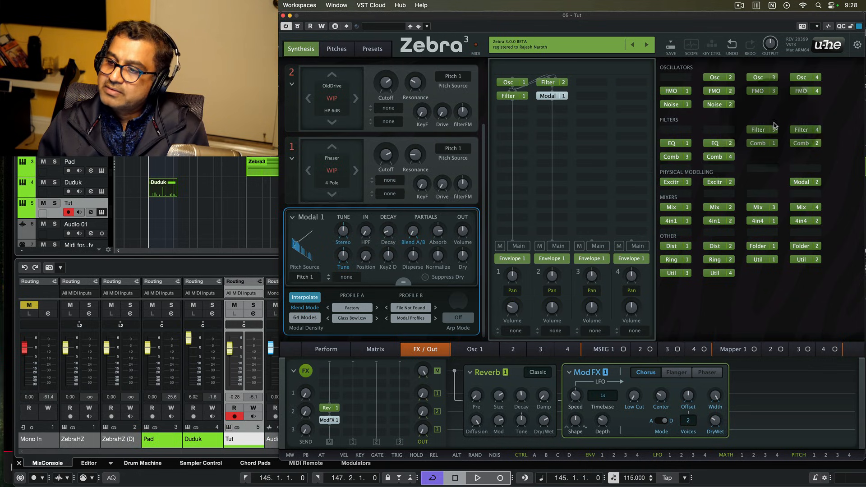
- Install Comb 1 below Modal 1, fed from lane 2, and mute lanes 1 and 2
left_click(762, 144)
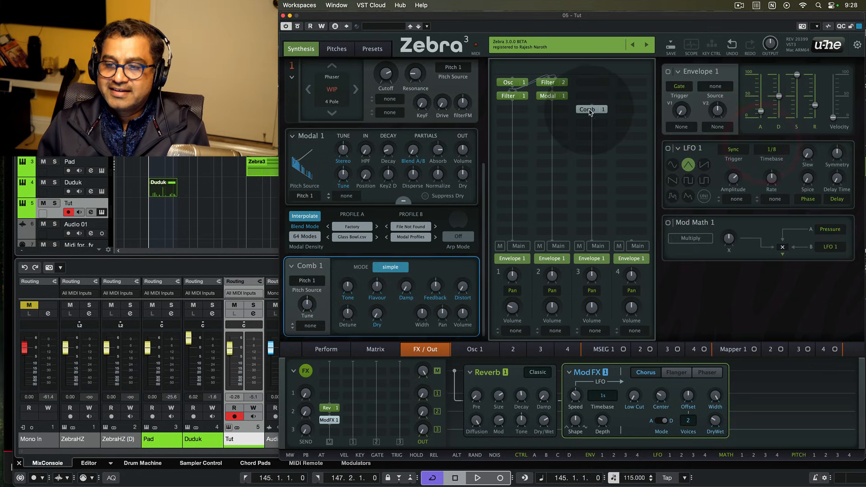
right_click(589, 112)
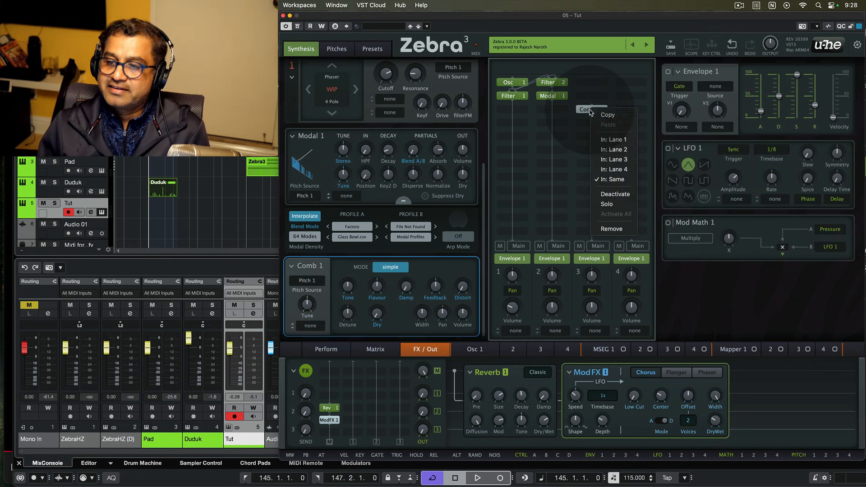
left_click(612, 149)
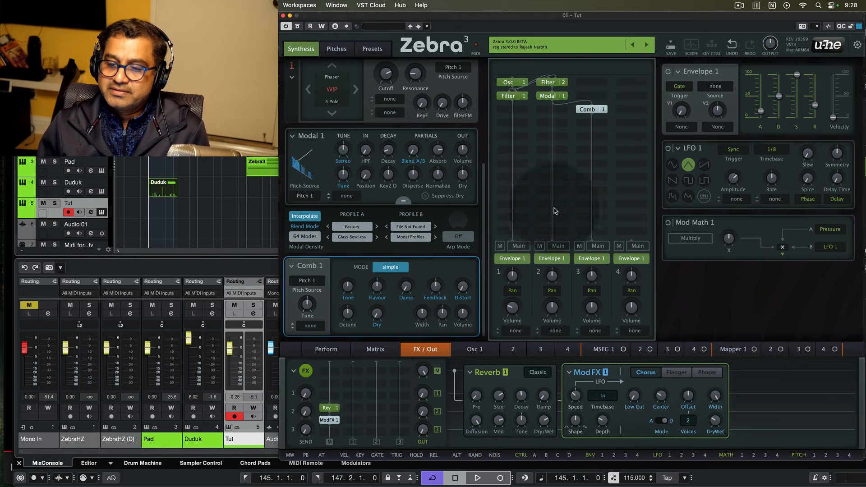
left_click(540, 246)
left_click(500, 246)
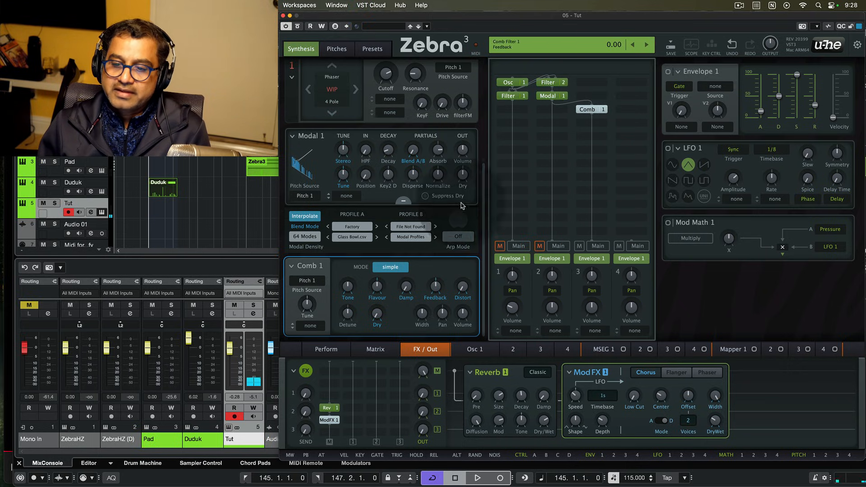
- Raise the Comb's feedback and set its mode to reverb
left_click_drag(484, 254, 483, 256)
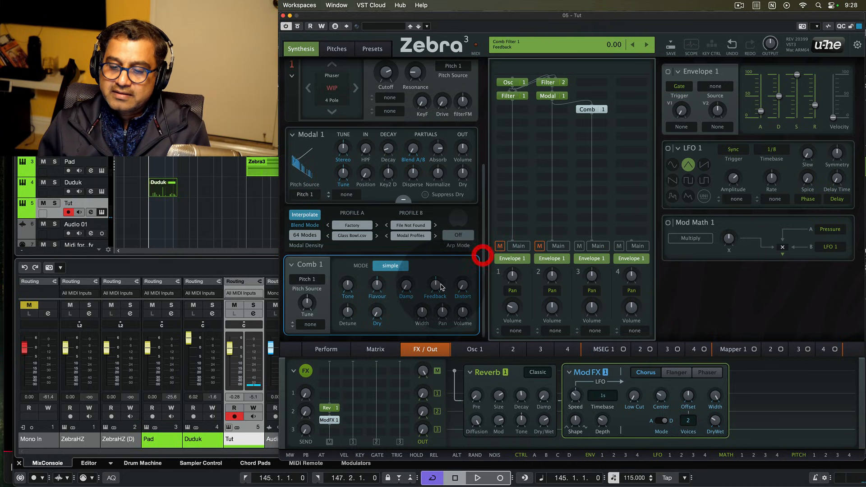
left_click_drag(436, 286, 436, 281)
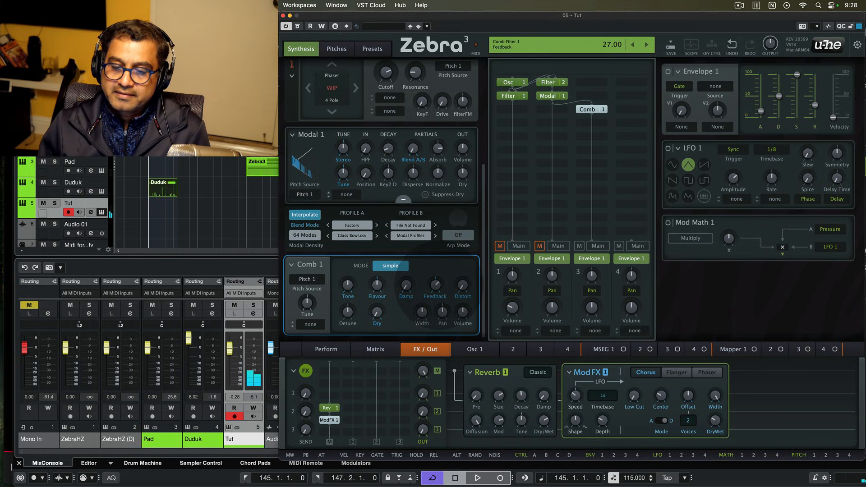
left_click(390, 265)
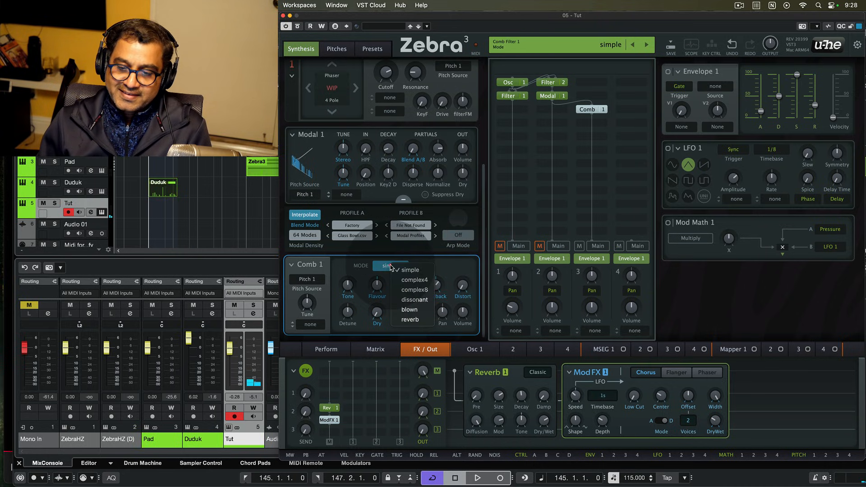
left_click(411, 319)
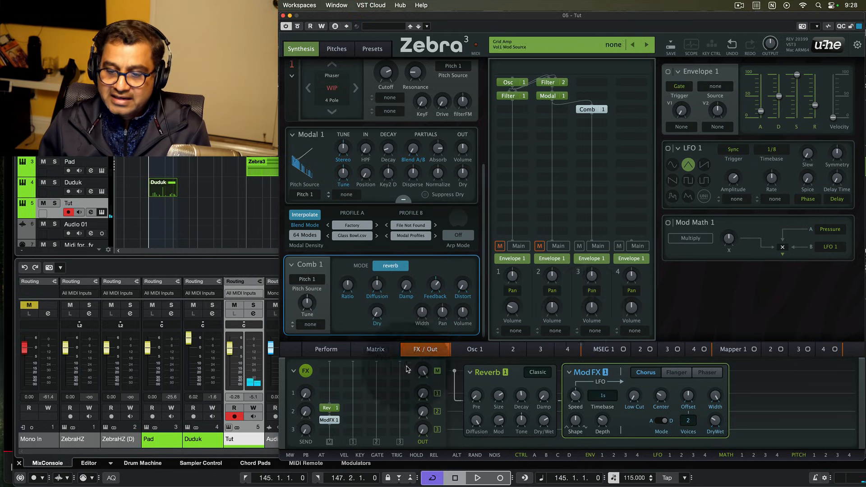
- Add a Utility 5 module to the FX chain, enable its Boost and raise its gain to 37
left_click(332, 373)
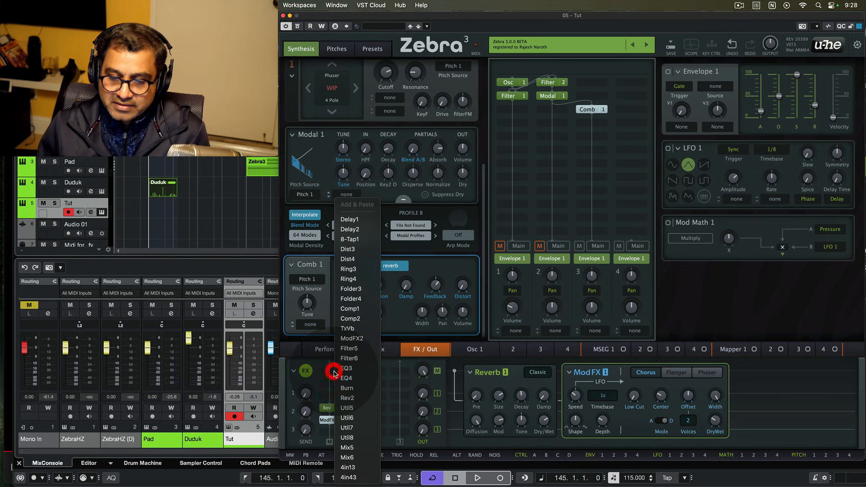
left_click(357, 408)
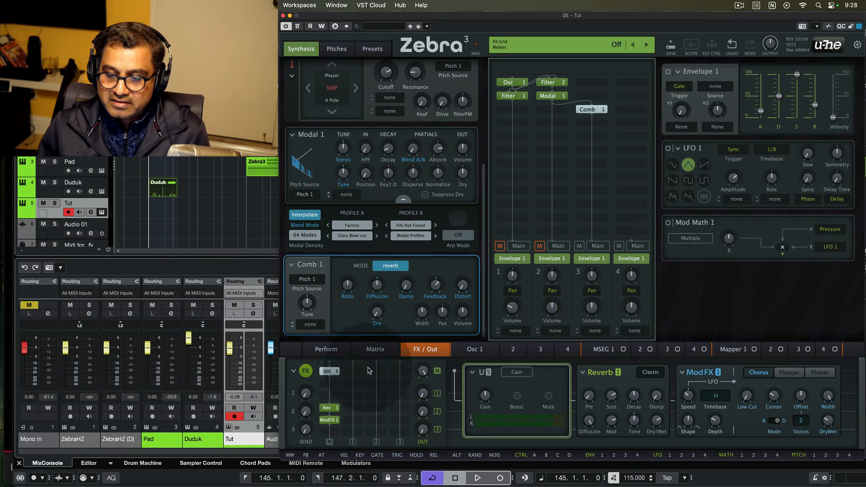
left_click(516, 395)
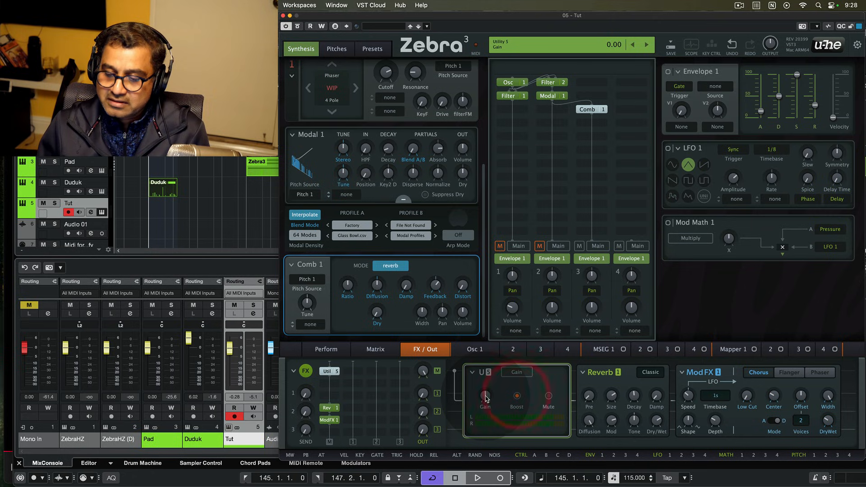
left_click_drag(485, 396, 485, 382)
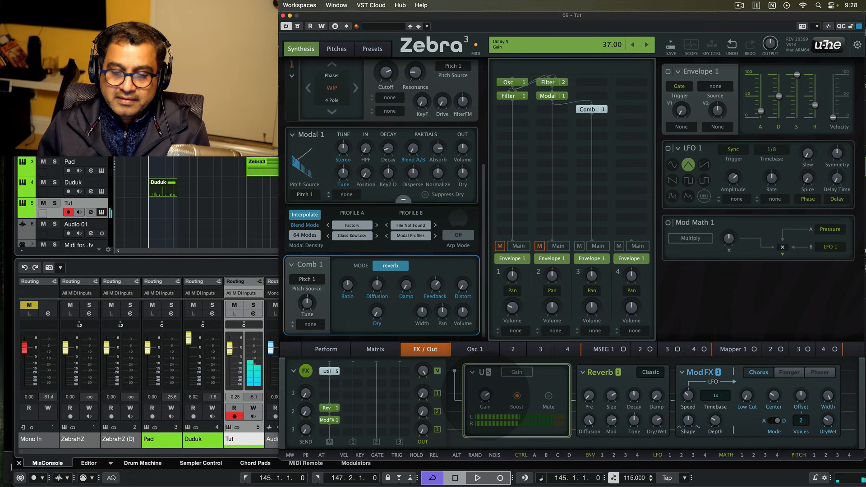
left_click(448, 356)
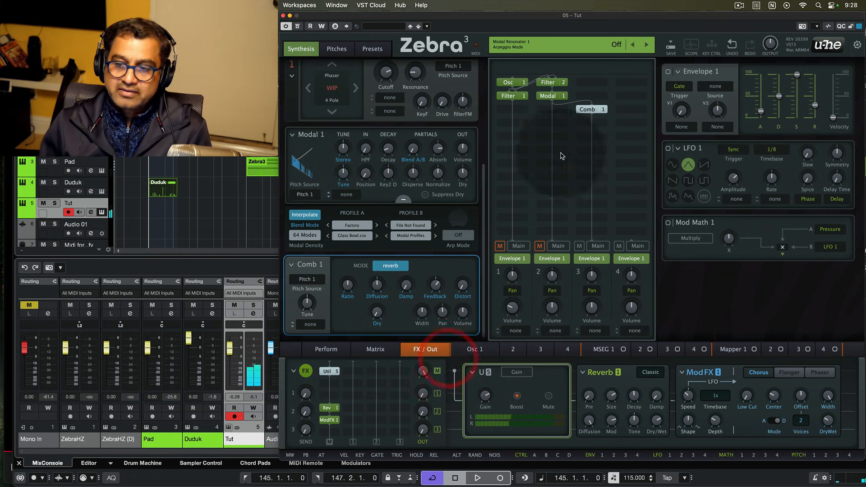
- Bring Comb 1's ratio down to 54, then raise its damping and distortion mix to about 7
left_click(375, 286)
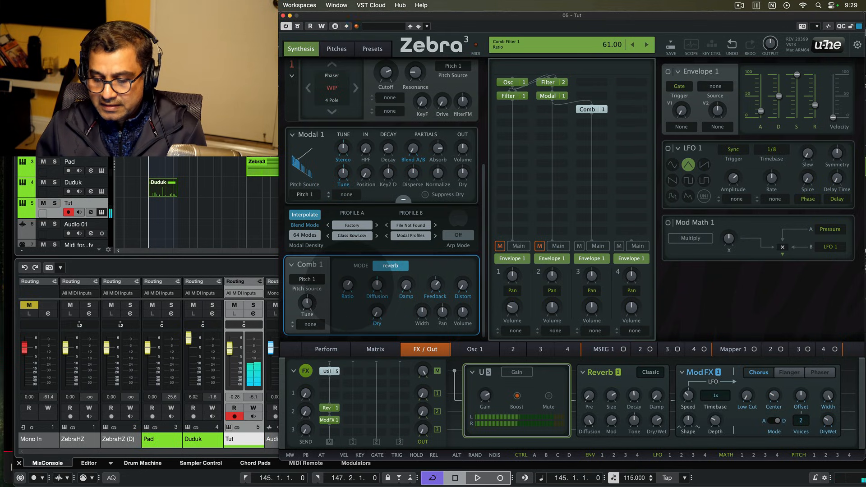
left_click_drag(347, 285, 347, 290)
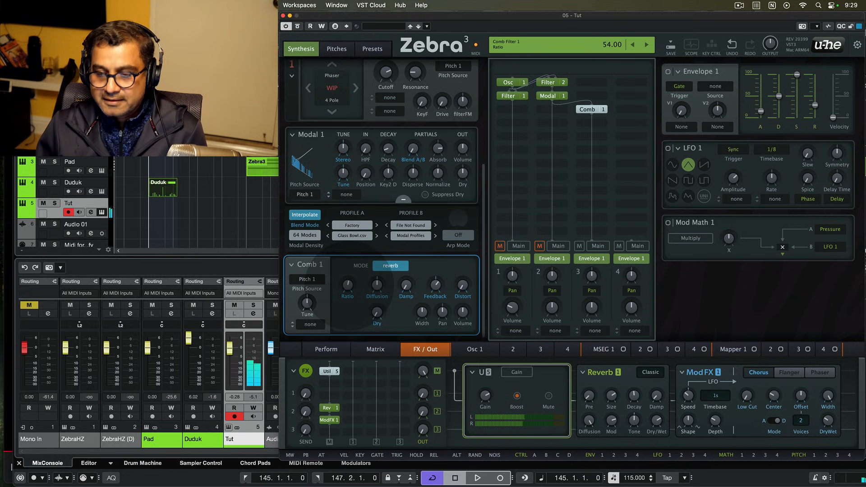
left_click_drag(377, 286, 377, 280)
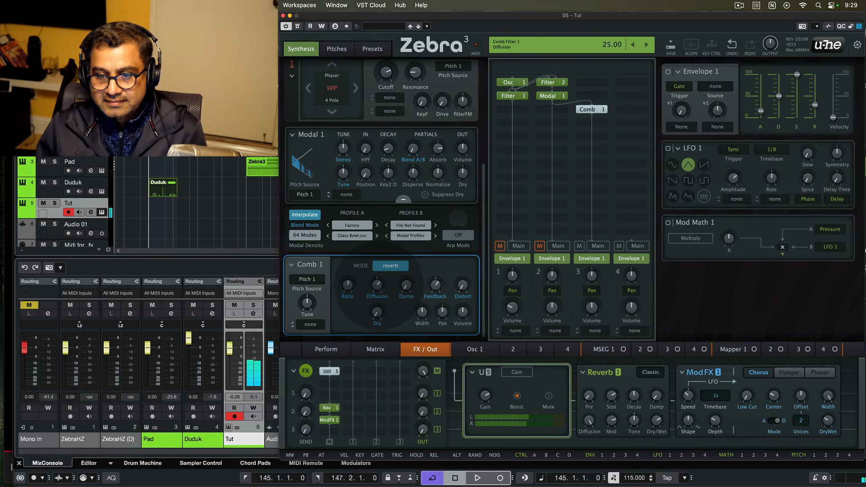
left_click_drag(406, 287, 407, 289)
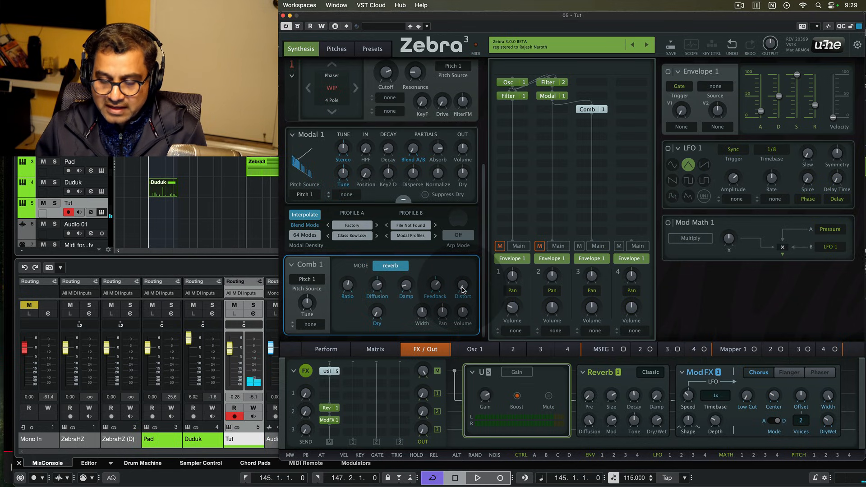
left_click_drag(463, 289, 462, 286)
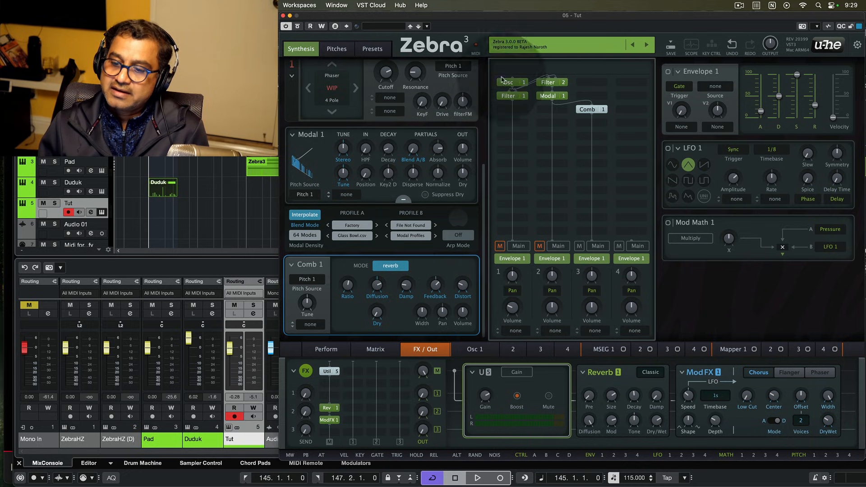
- Mute grid lanes 2 and 3, leaving lane 1 unmuted
left_click(539, 246)
left_click(539, 246)
left_click(500, 246)
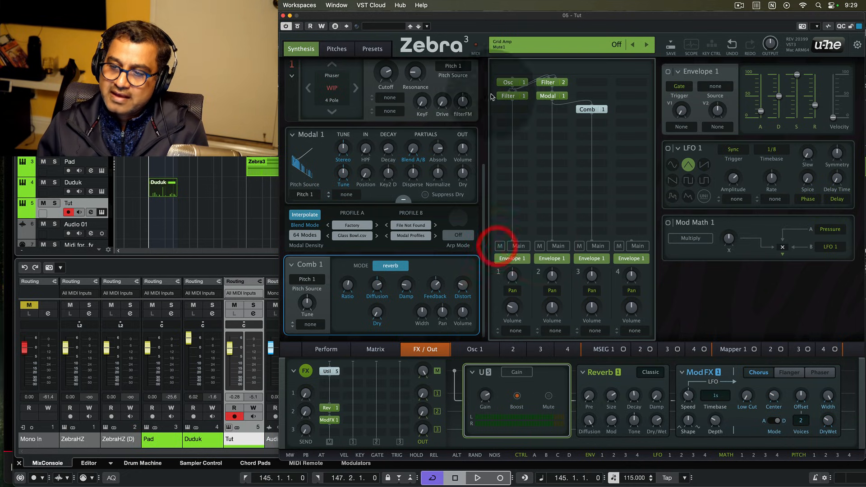
left_click(579, 246)
left_click(539, 245)
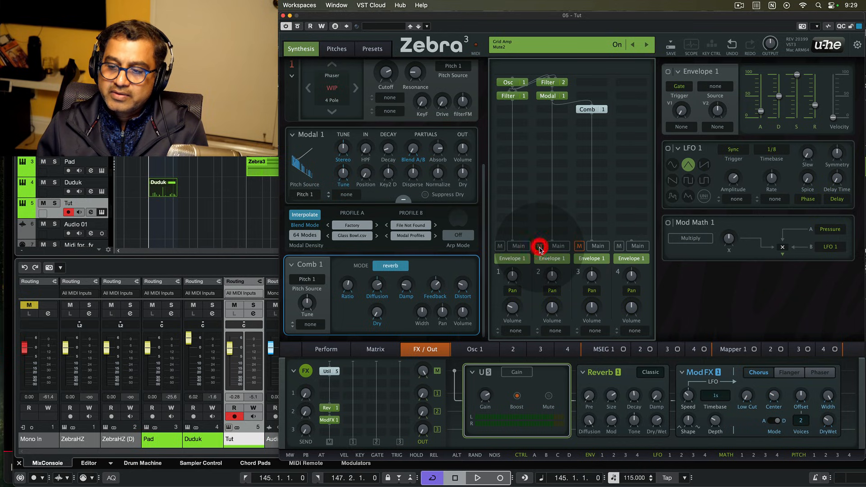
- Insert a 4in1 1 mixer in the grid and place a Util 3 module directly beneath it
left_click(508, 177)
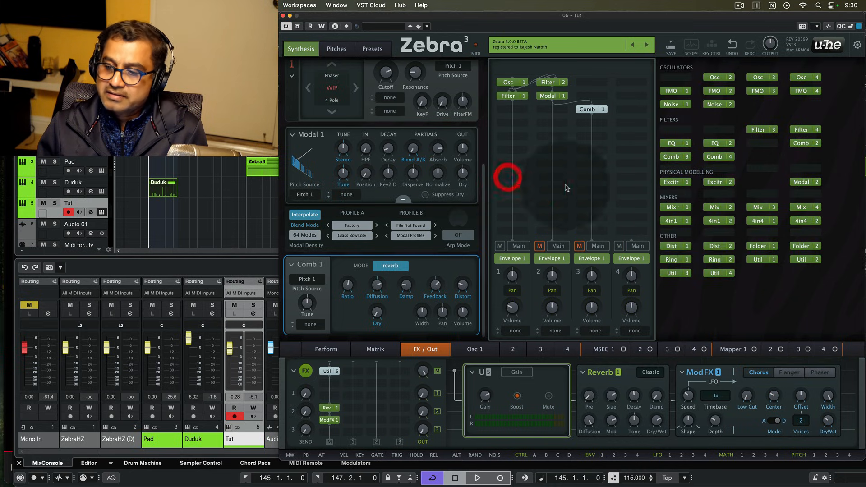
left_click(672, 220)
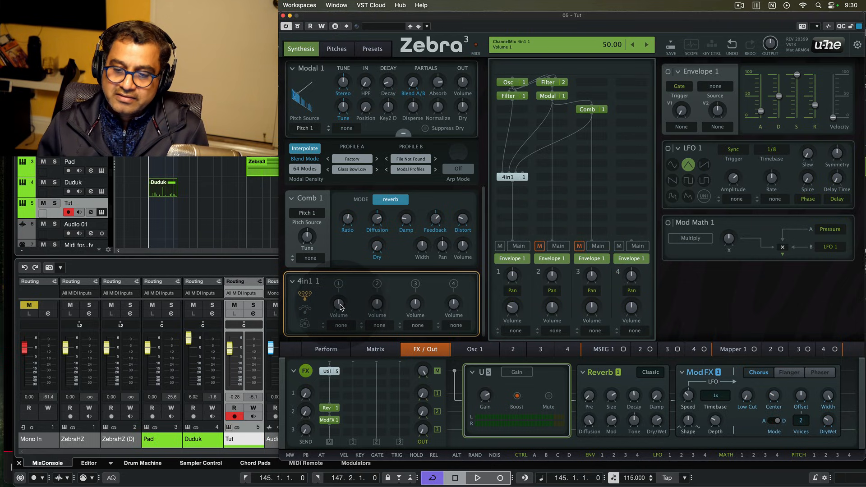
left_click(505, 206)
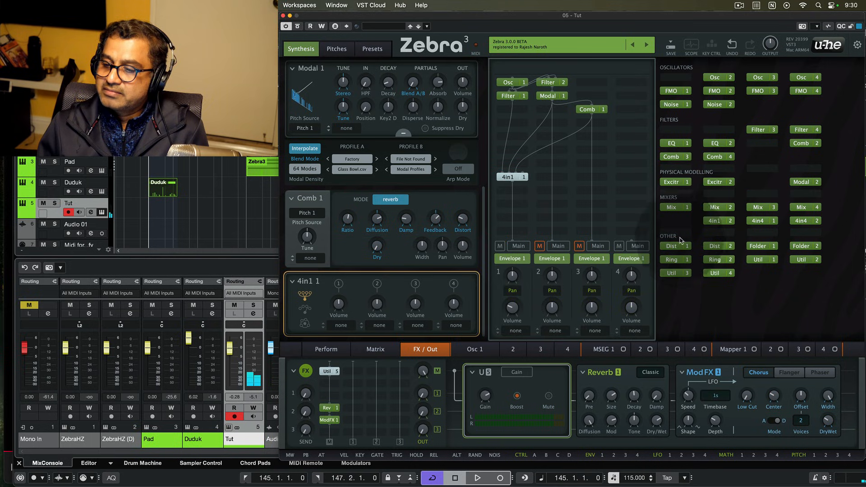
left_click(673, 273)
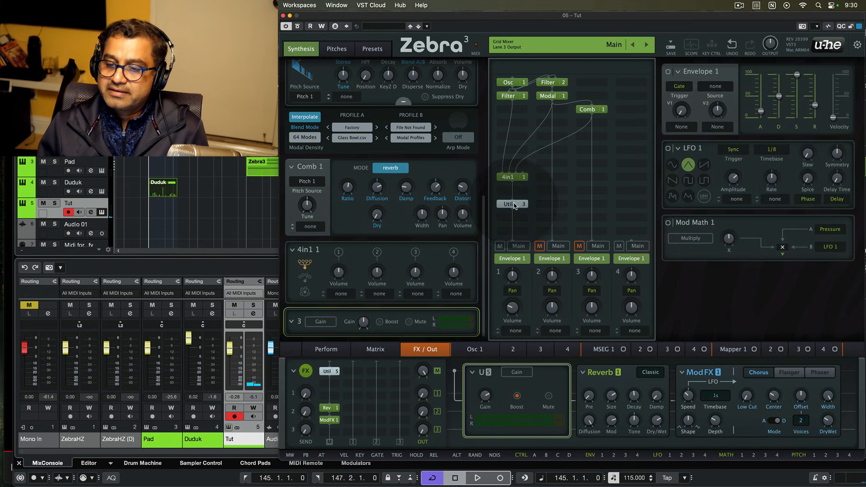
left_click_drag(514, 202, 513, 190)
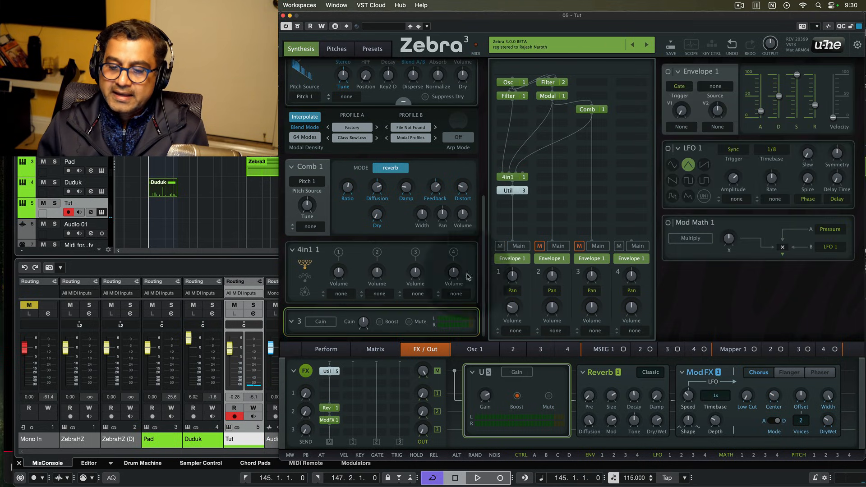
- Switch on Util 3's boost and nudge the Util 5 effect's gain
left_click(379, 321)
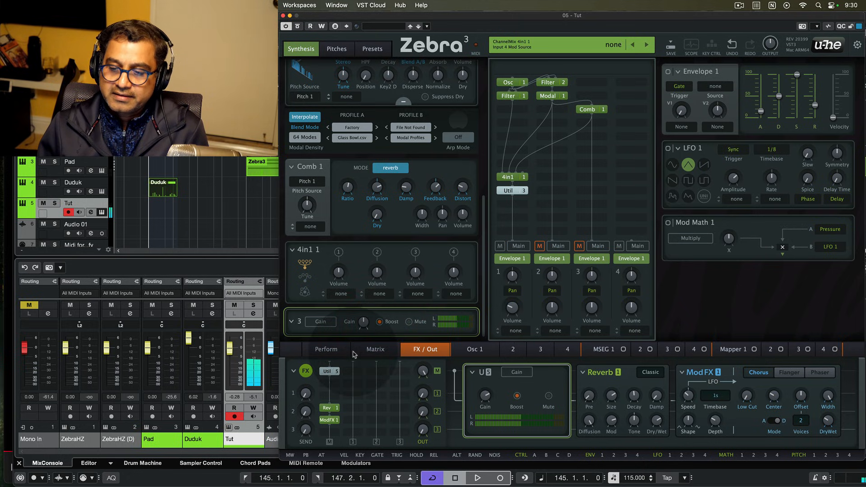
left_click(325, 371)
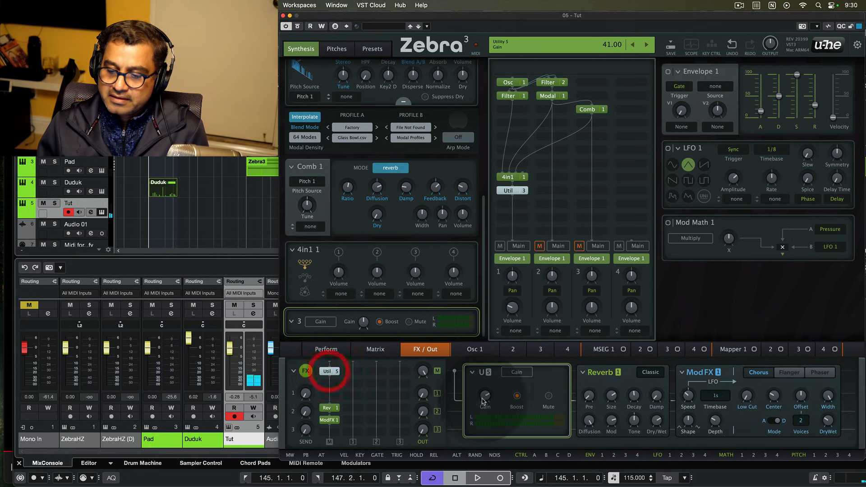
left_click(485, 395)
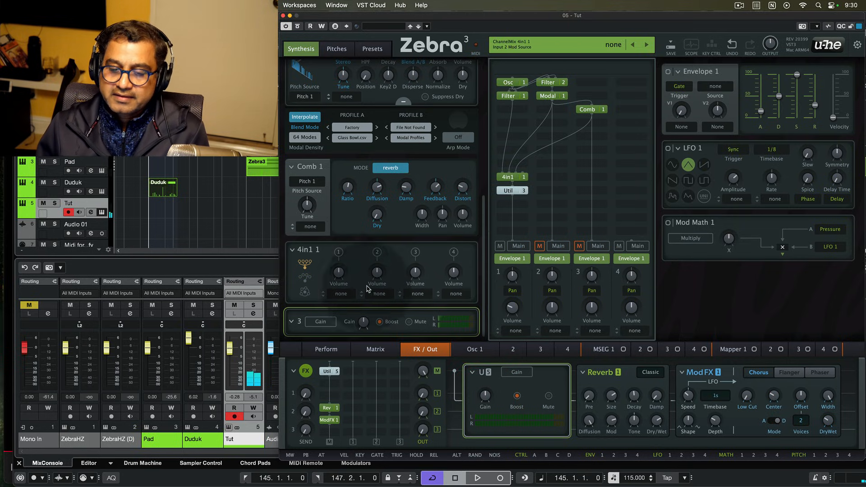
- Lower the 4in1 mixer's second and third input volumes and set Envelope 1's attack to 16
left_click(344, 270)
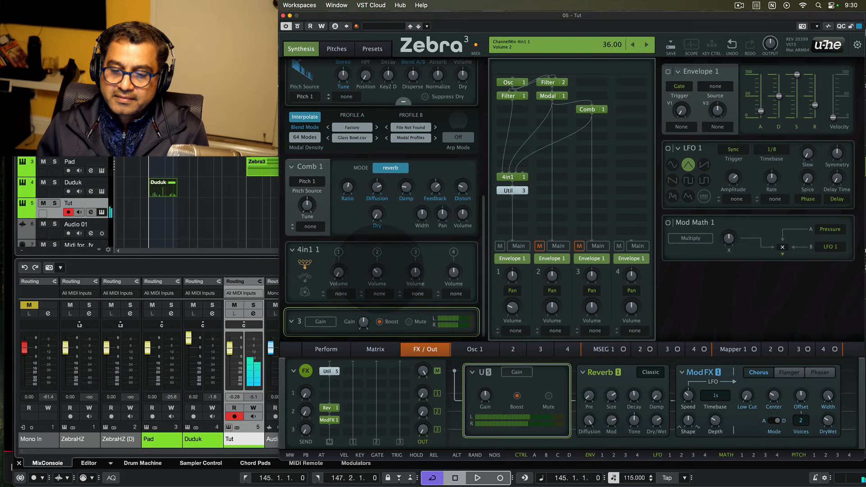
left_click_drag(379, 269, 338, 277)
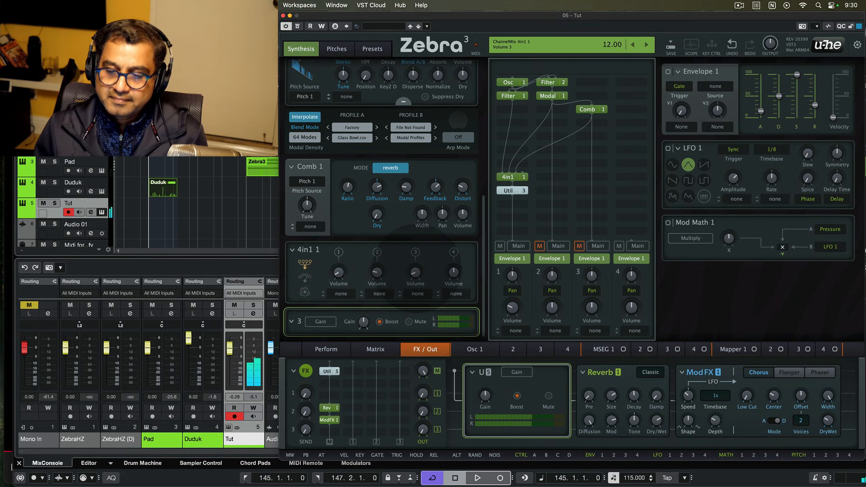
left_click_drag(417, 271, 385, 272)
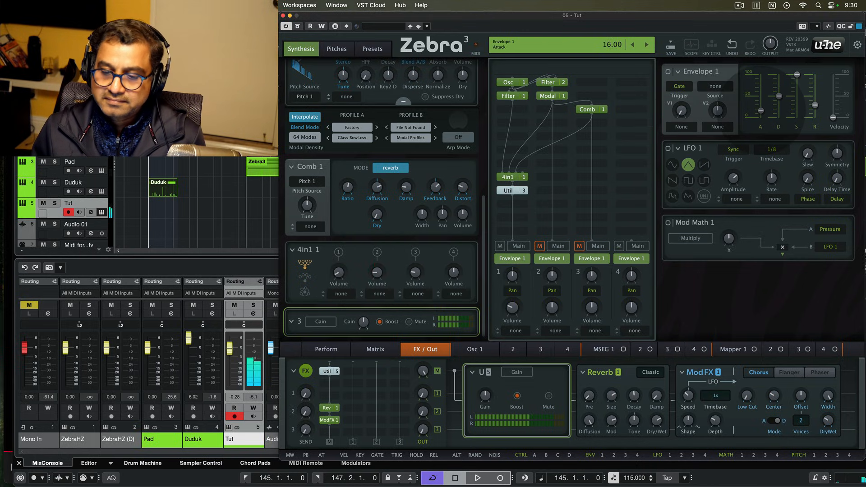
left_click_drag(760, 110, 760, 110)
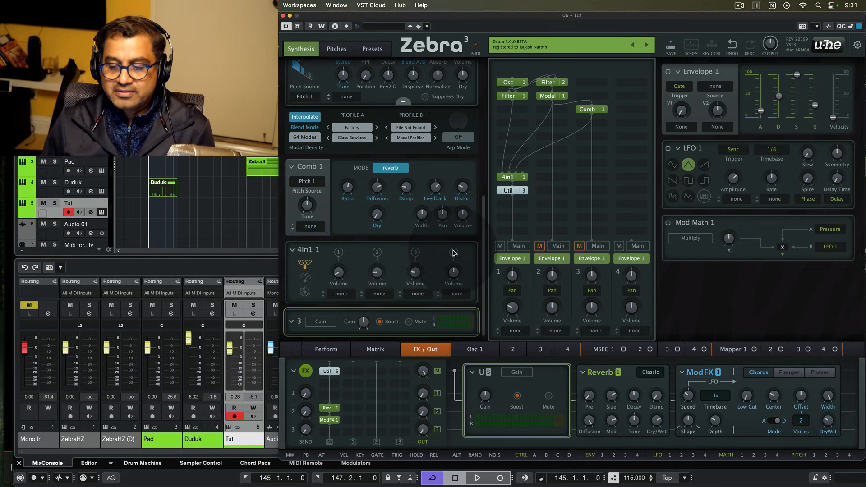
- Load the Hihats shape preset into MSEG 1 and adjust its first point
left_click(597, 350)
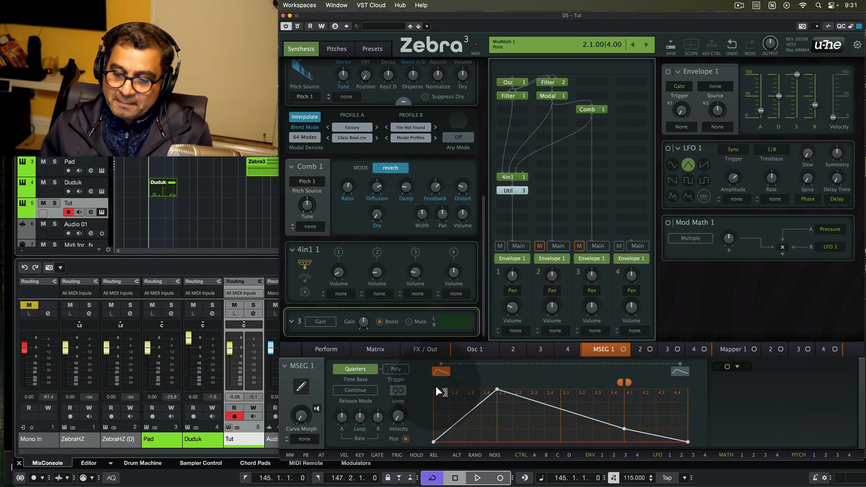
left_click(290, 365)
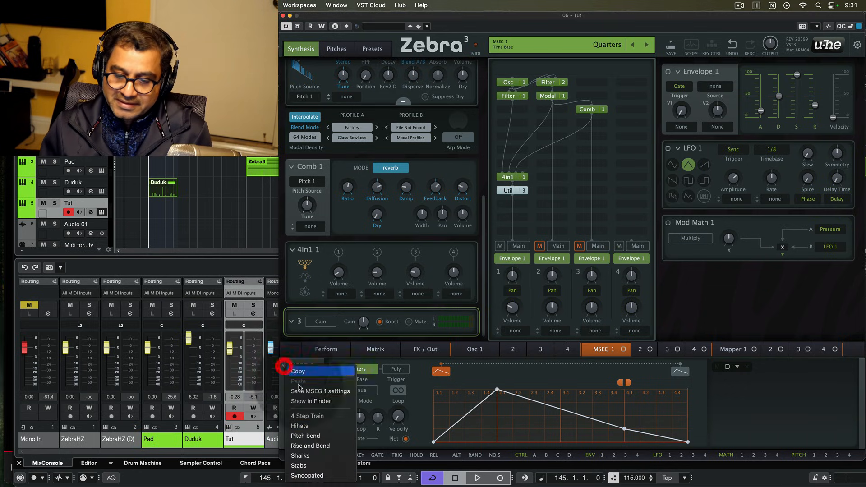
left_click(313, 426)
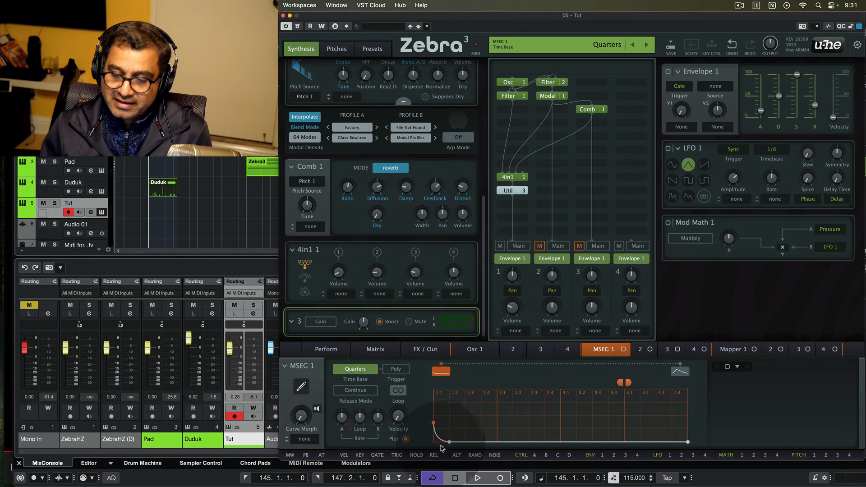
left_click(433, 423)
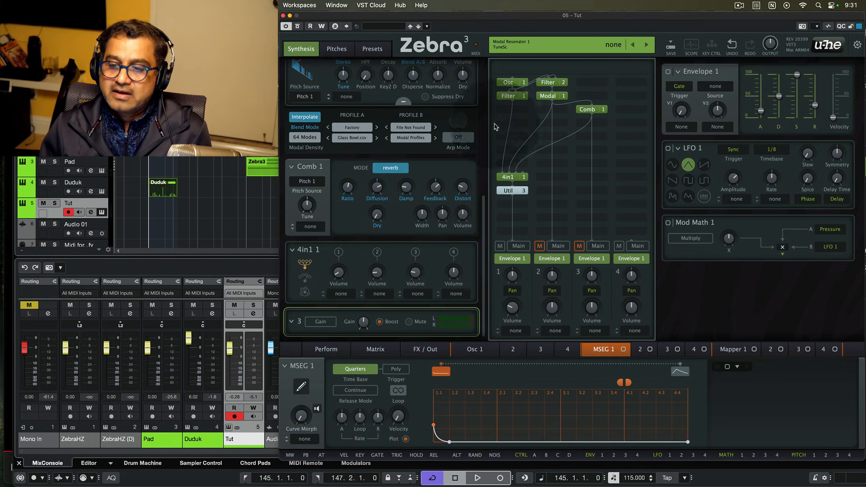
left_click(495, 83)
left_click_drag(483, 206, 488, 53)
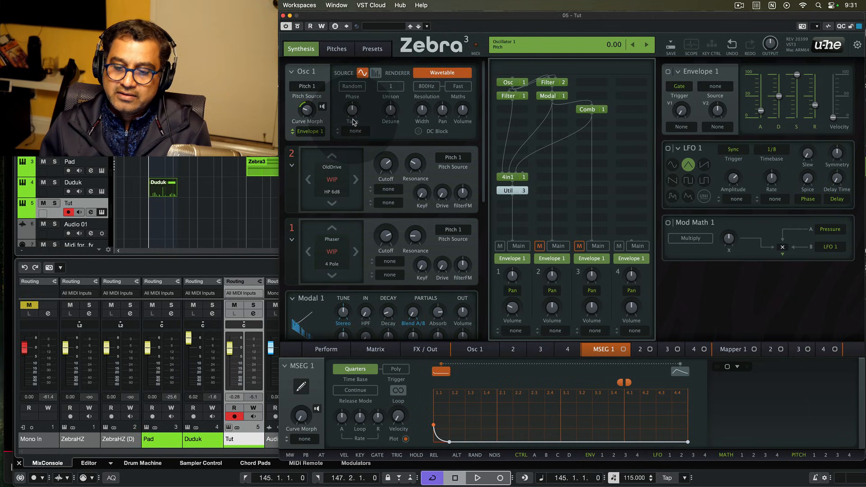
- Route MSEG 1 to Osc 1 Tune, centre the tuning and set the modulation depth to 5
mouse_move(623, 349)
left_mouse_down()
mouse_move(353, 110)
mouse_move(648, 386)
mouse_move(623, 339)
mouse_move(622, 349)
left_mouse_up()
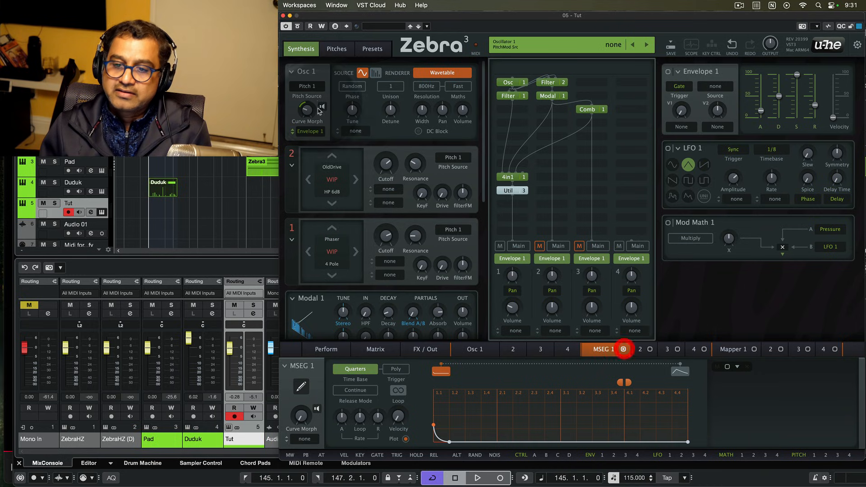
left_click(360, 134)
left_click(382, 288)
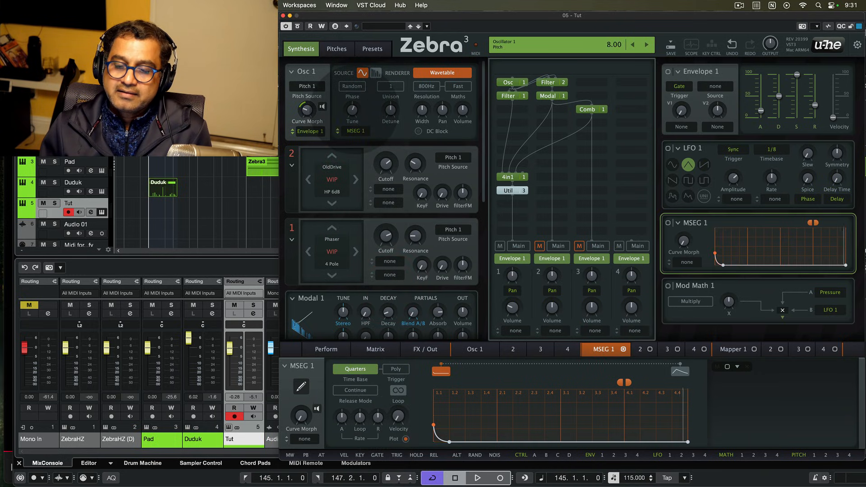
double_click(353, 110)
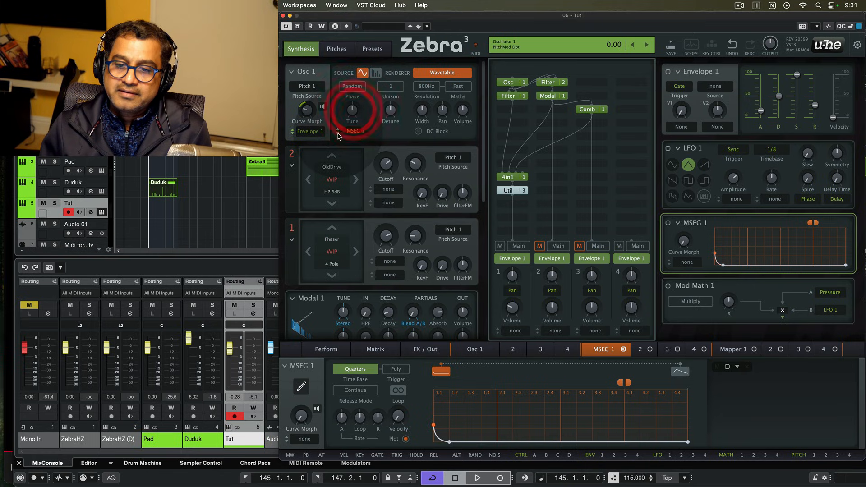
left_click_drag(337, 132, 338, 129)
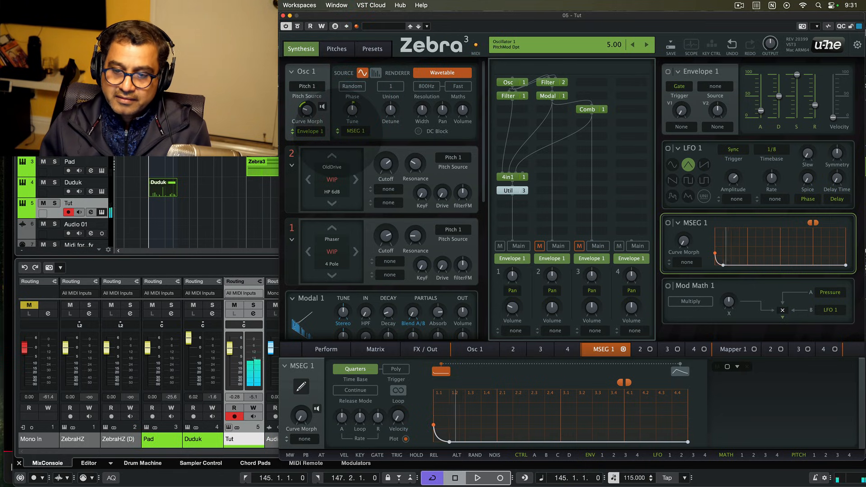
mouse_move(337, 129)
left_mouse_down()
mouse_move(337, 116)
mouse_move(337, 130)
left_mouse_up()
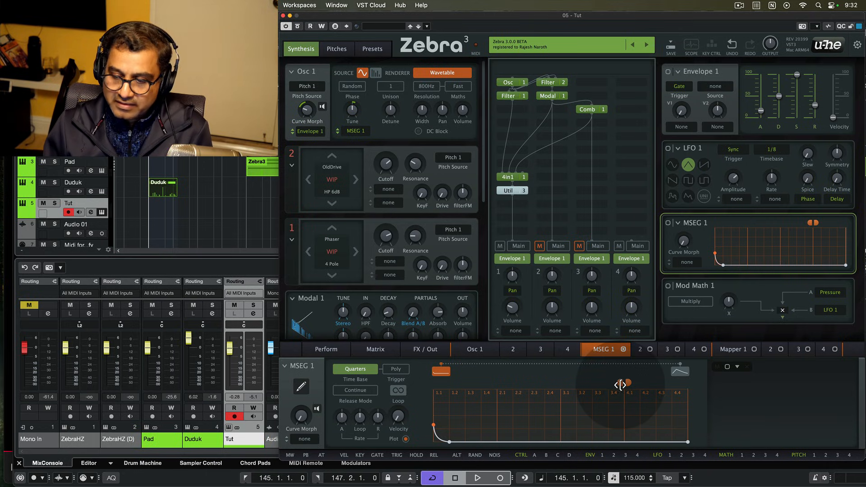
- Stretch MSEG 1's loop range toward the curve's end, adjust its end point and audition a note
left_click_drag(621, 383, 448, 409)
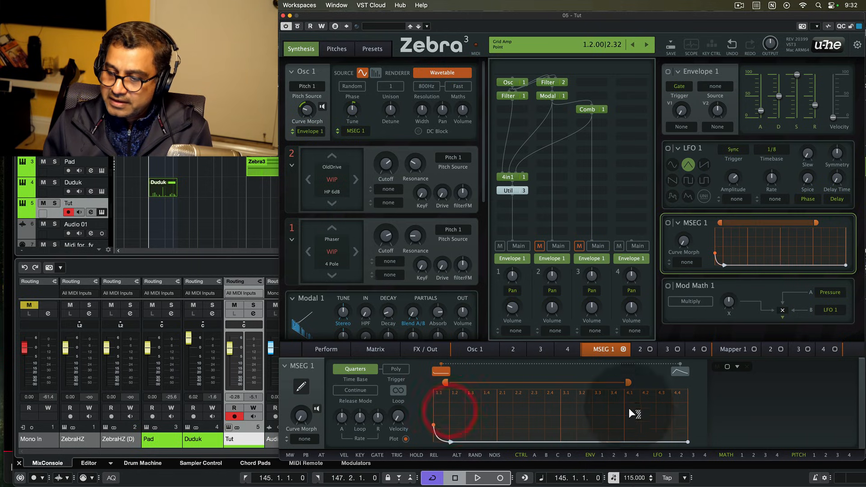
left_click_drag(678, 441, 677, 442)
left_click_drag(628, 383, 677, 387)
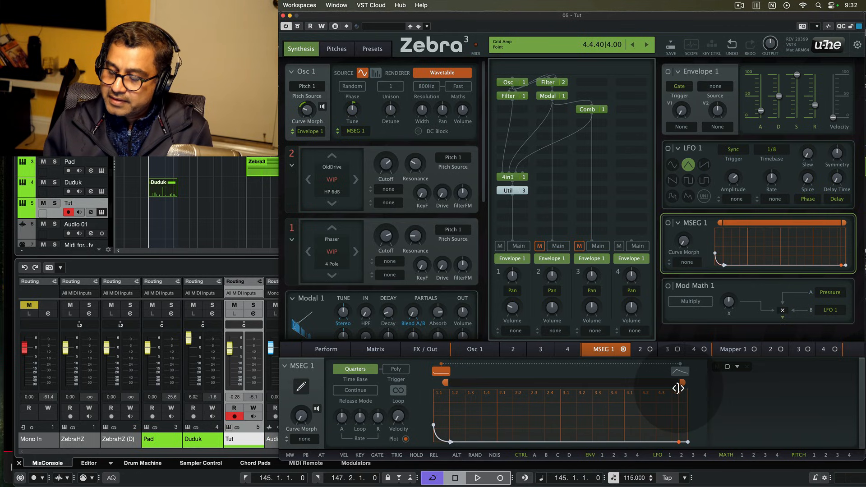
left_click_drag(679, 389, 679, 392)
left_click_drag(687, 441, 683, 439)
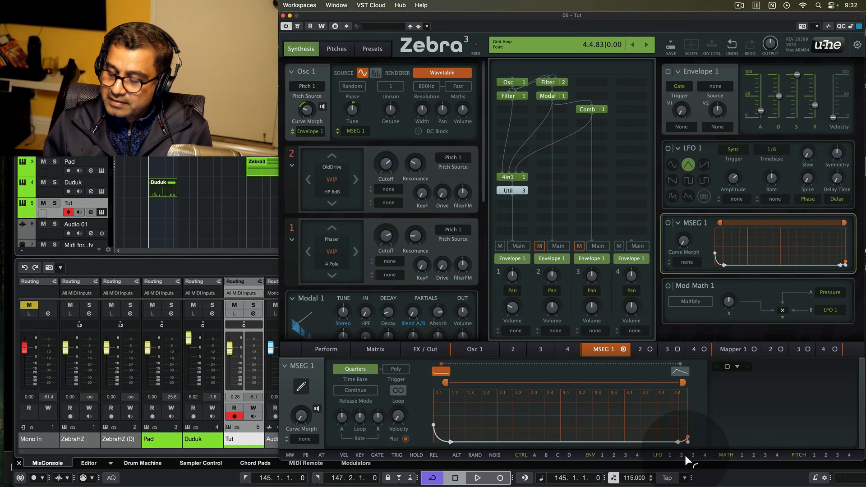
left_click(686, 461)
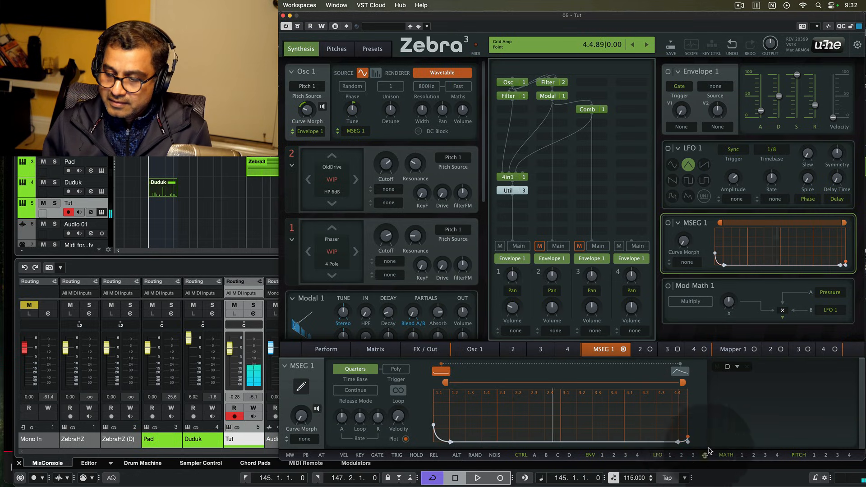
- Set MSEG 1's release mode to Immediate, raise its end point, and tweak Envelope 1's release
left_click(360, 390)
left_click(378, 400)
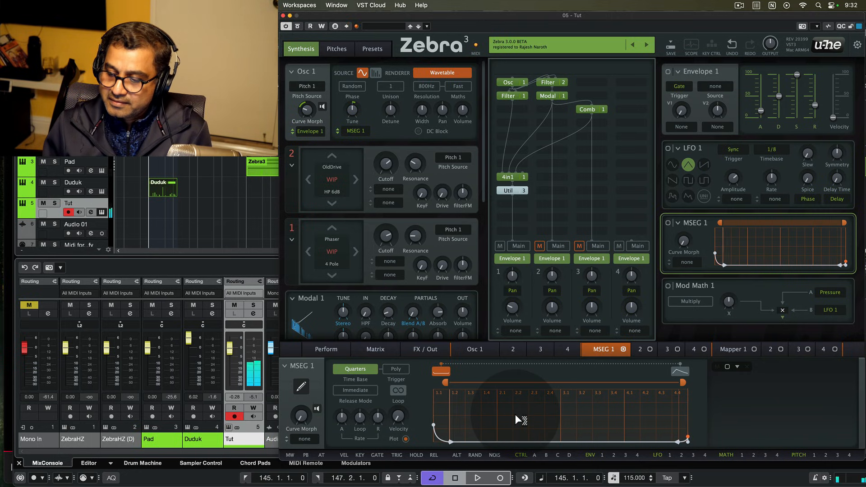
left_click_drag(688, 432, 689, 415)
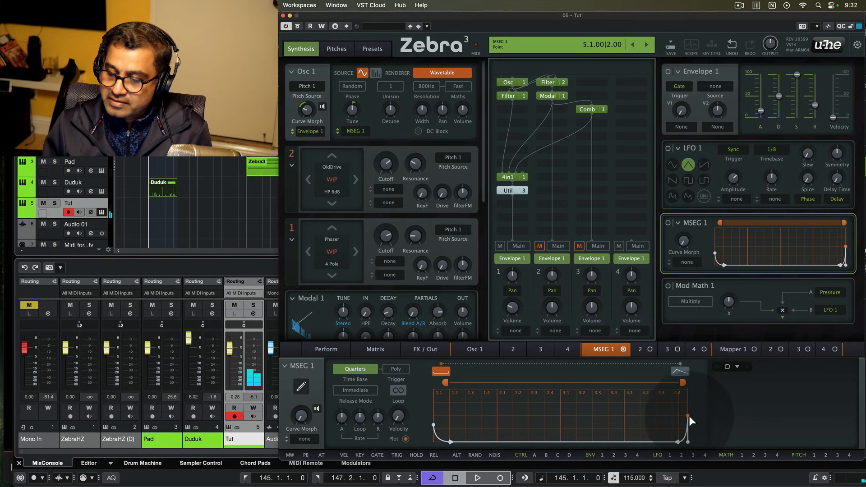
left_click(689, 412)
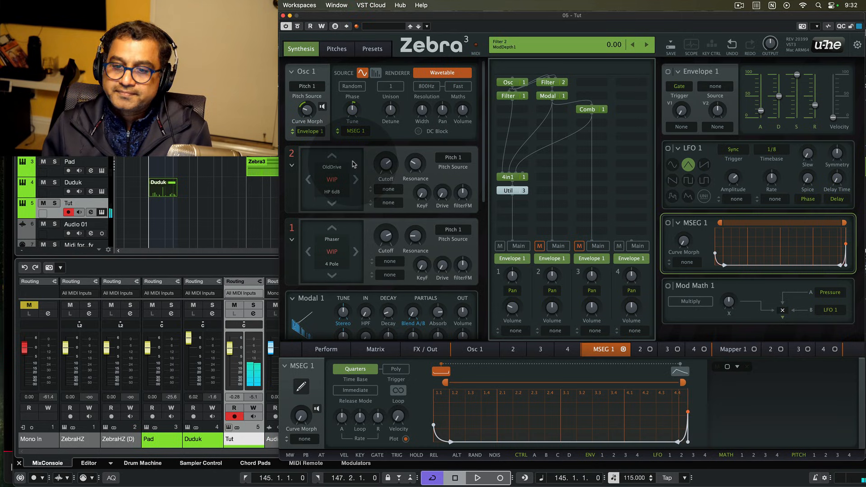
left_click_drag(811, 119, 812, 105)
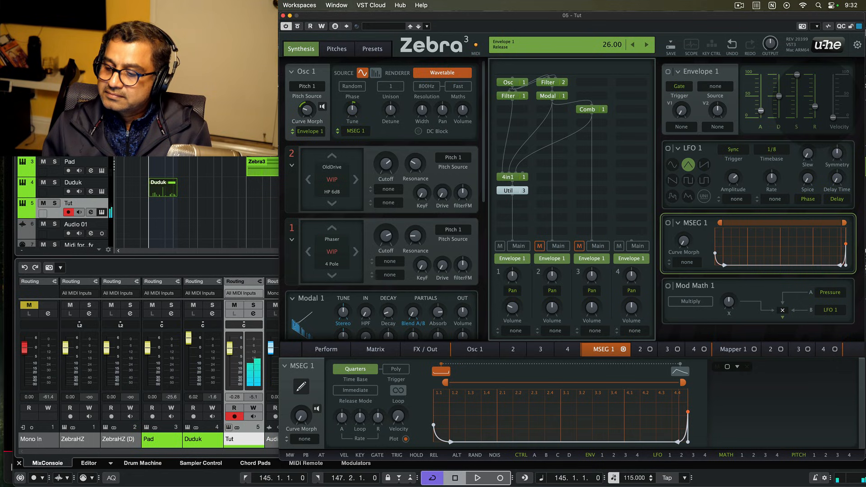
left_click_drag(814, 106, 814, 110)
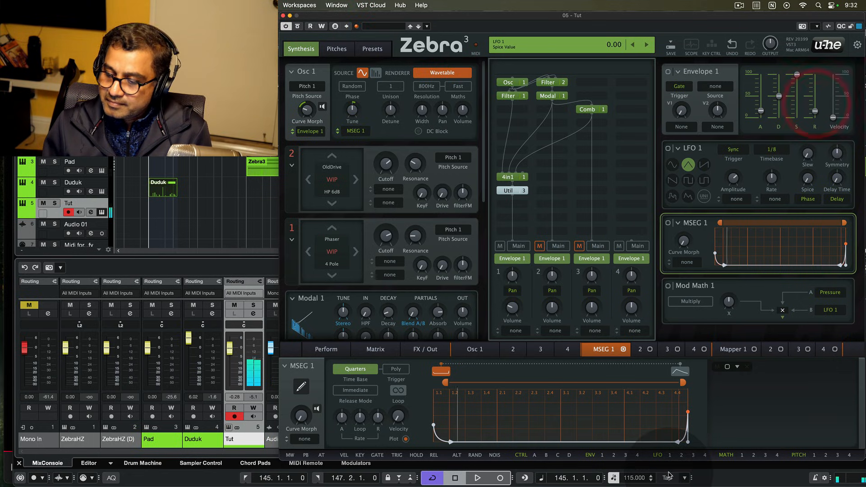
- Drop MSEG 1's final point onto the baseline at the end of the bar
left_click_drag(688, 414, 673, 442)
mouse_move(673, 443)
left_mouse_down()
mouse_move(689, 440)
mouse_move(687, 431)
left_mouse_up()
left_click(688, 442)
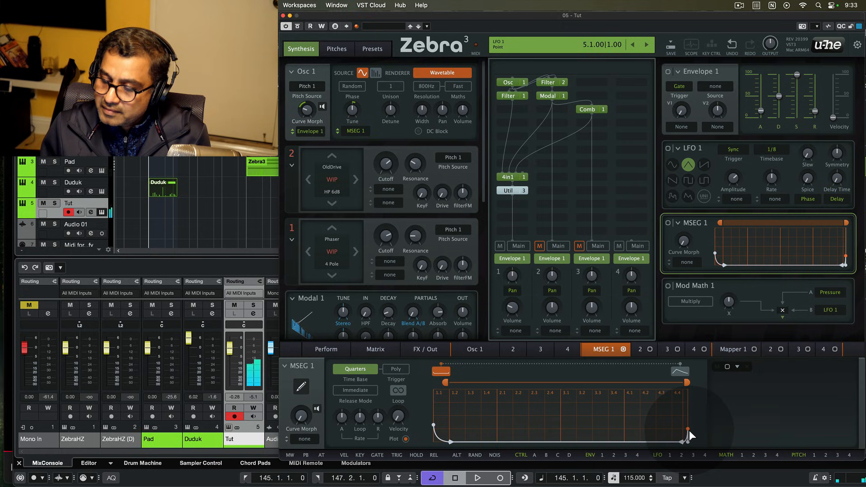
left_click(682, 440)
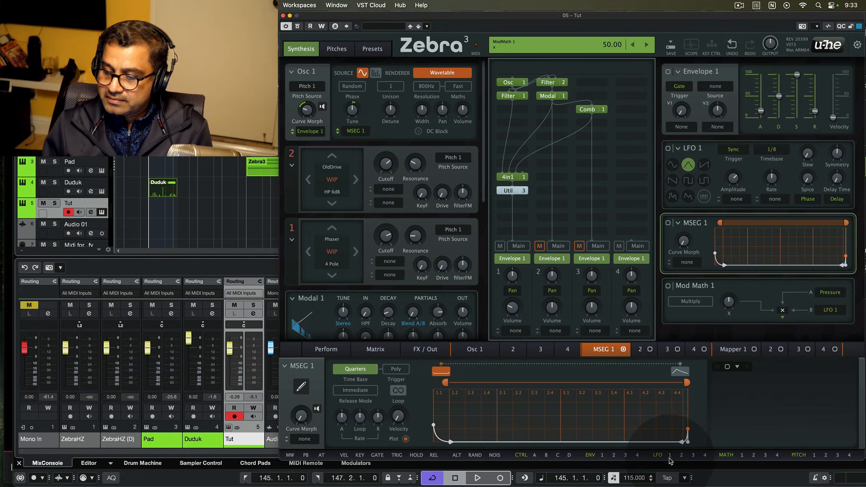
- Route LFO 2 to Osc 1 Detune with a Rand Glide waveform and 0.1s timebase
left_click_drag(682, 455, 390, 109)
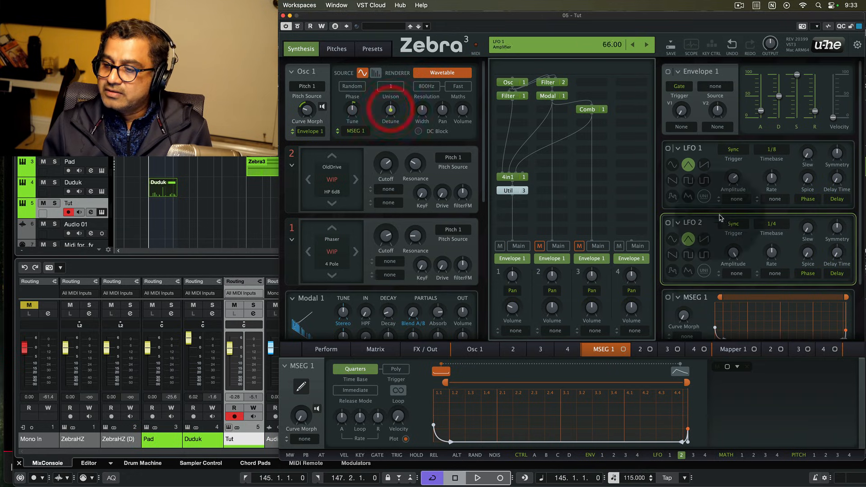
left_click(688, 270)
left_click(772, 223)
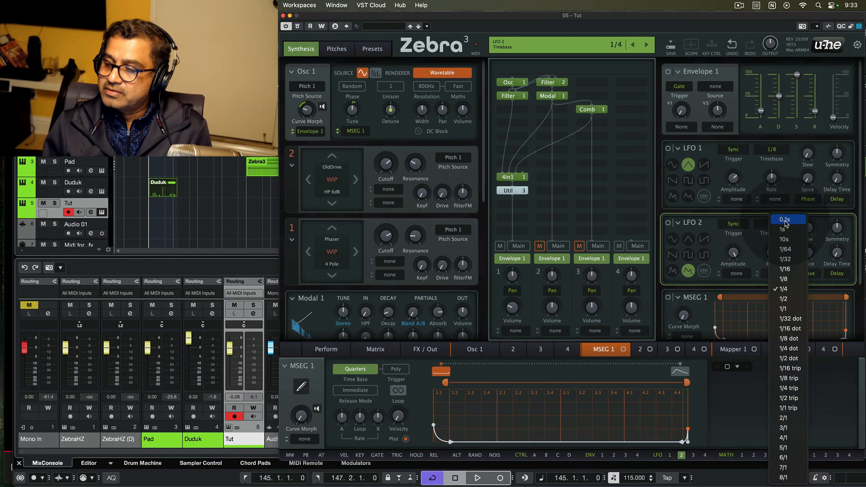
left_click(785, 221)
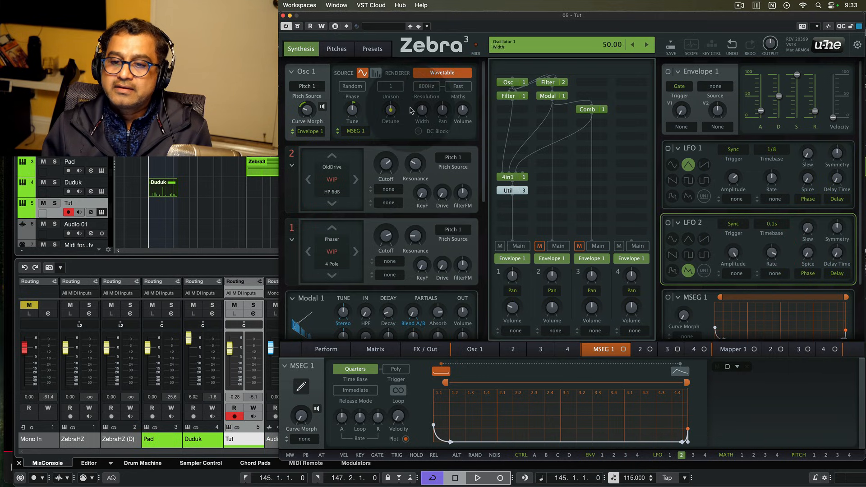
- Set the detune modulation depth to 85 and lower LFO 2's amplitude to 19
left_click(391, 111)
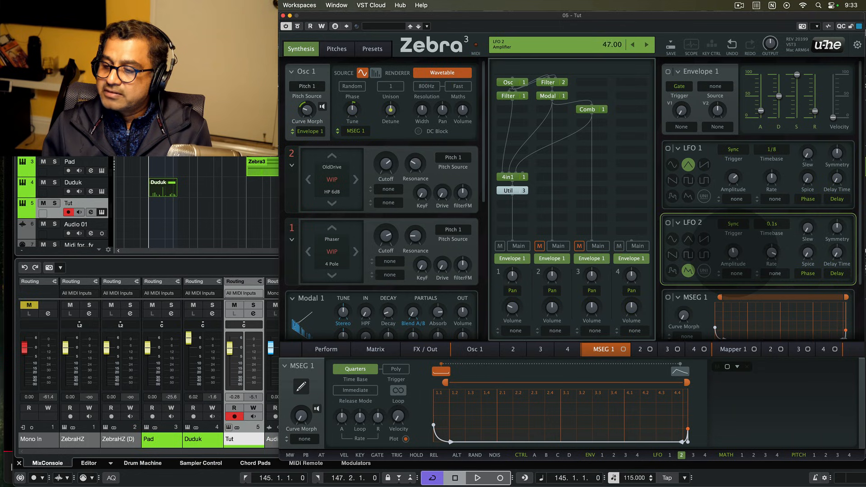
left_click(733, 253)
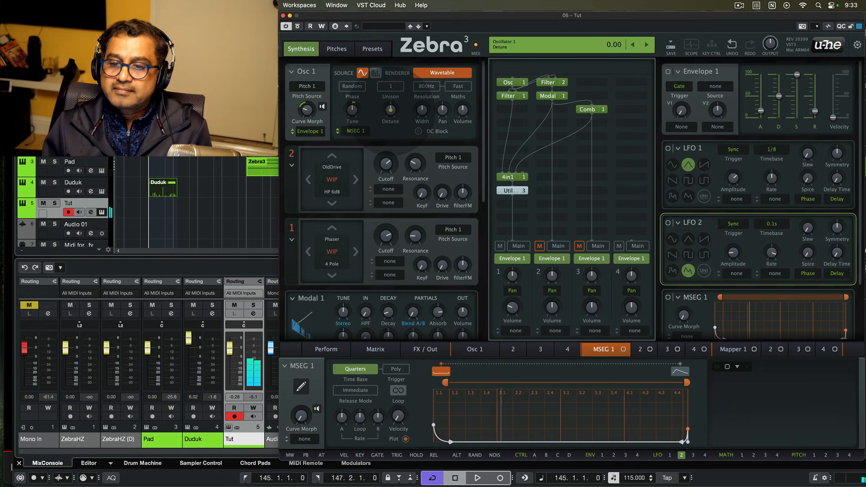
left_click_drag(390, 110, 390, 104)
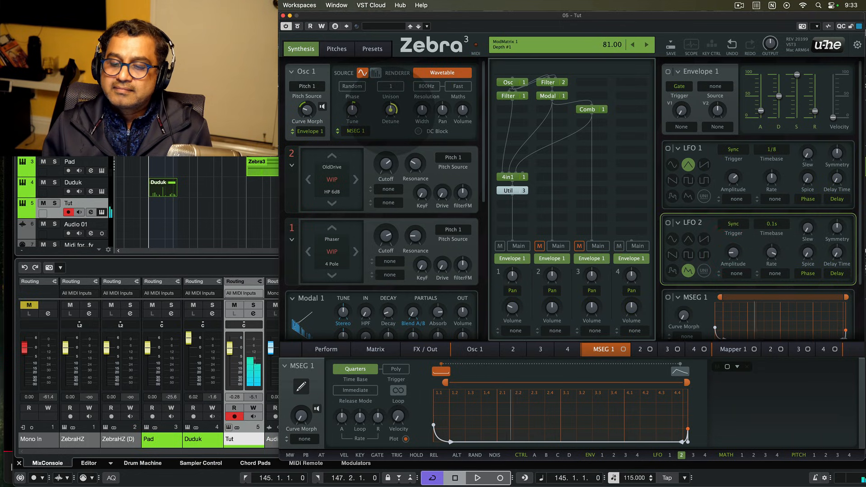
left_click(421, 125)
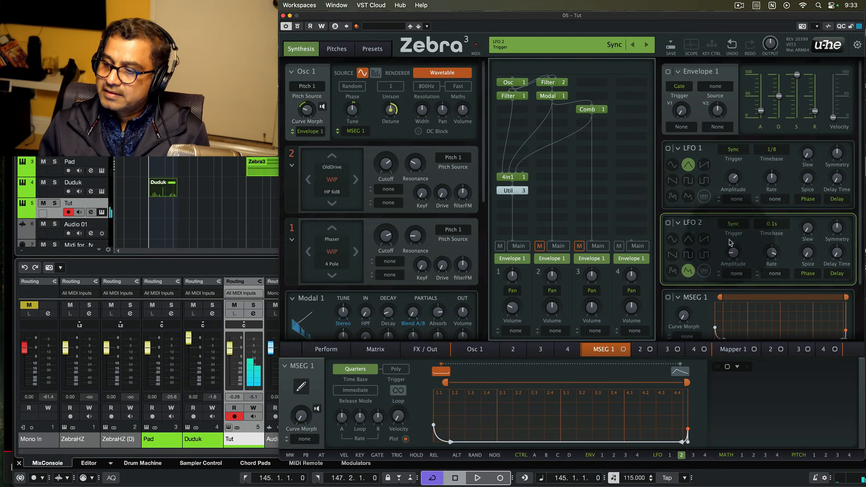
mouse_move(732, 253)
left_mouse_down()
mouse_move(732, 288)
mouse_move(731, 253)
left_mouse_up()
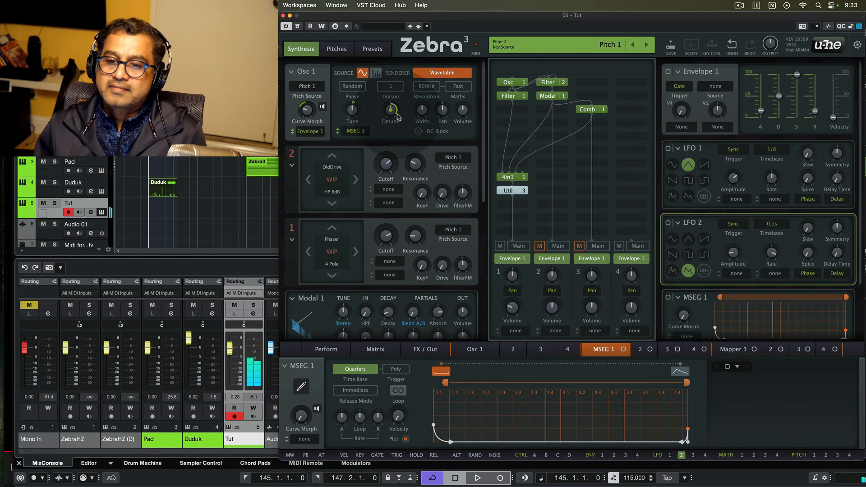
left_click_drag(391, 111, 391, 112)
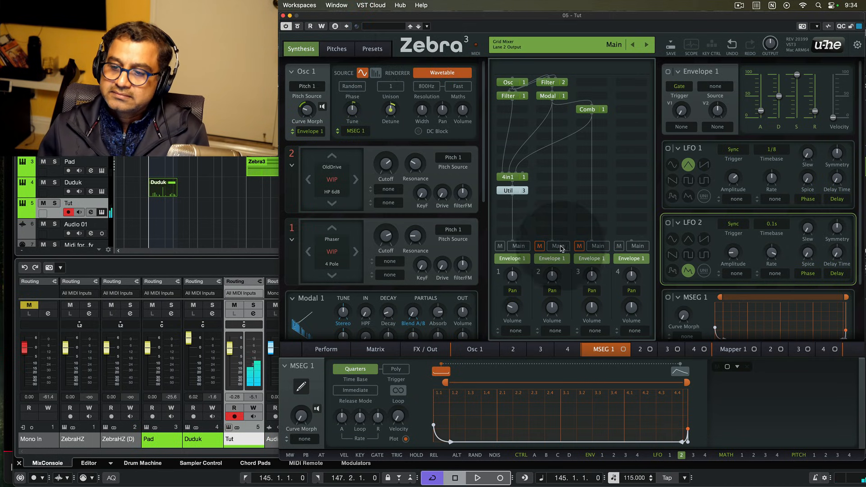
- Turn up the 4in1 mixer's channel 2 volume and show the FX / Out routing grid
left_click(508, 177)
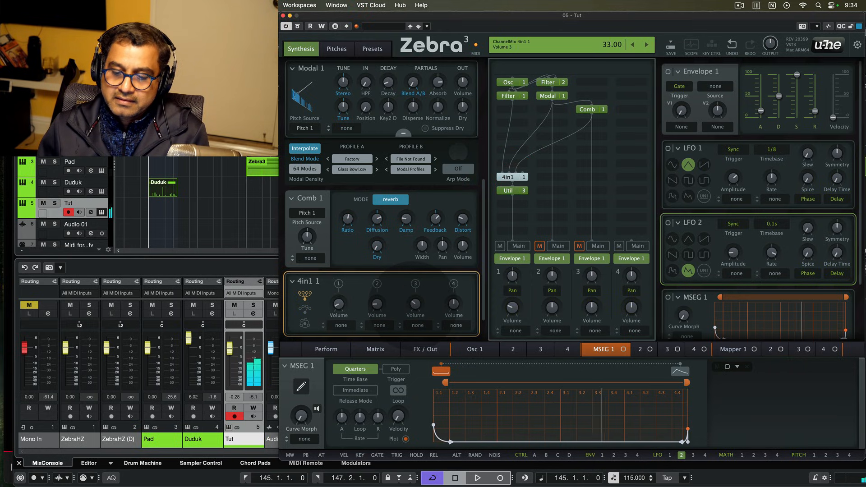
left_click(414, 303)
left_click_drag(376, 307, 339, 304)
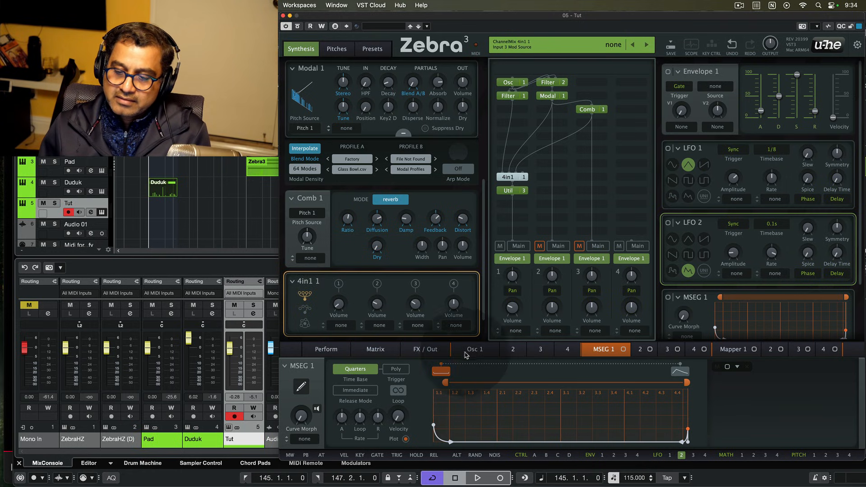
left_click(425, 350)
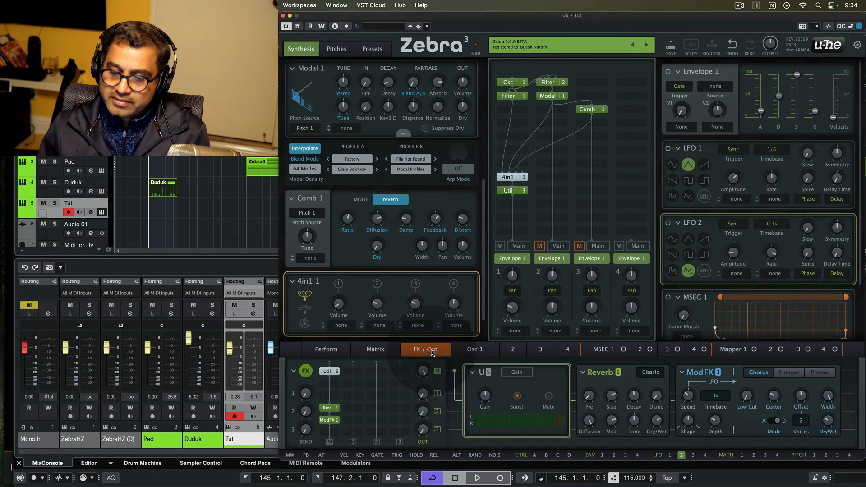
- Add a Filter 5 effect to the FX chain and set its mode to Allpass 4 Pole
left_click(335, 387)
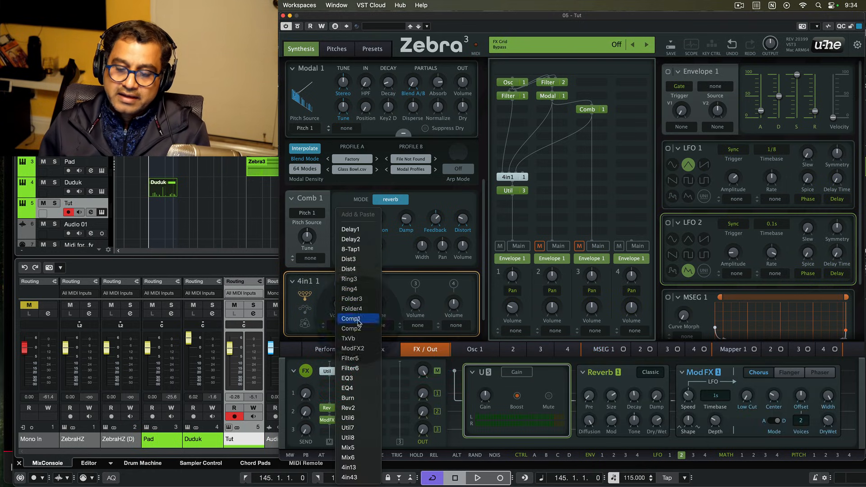
left_click(350, 359)
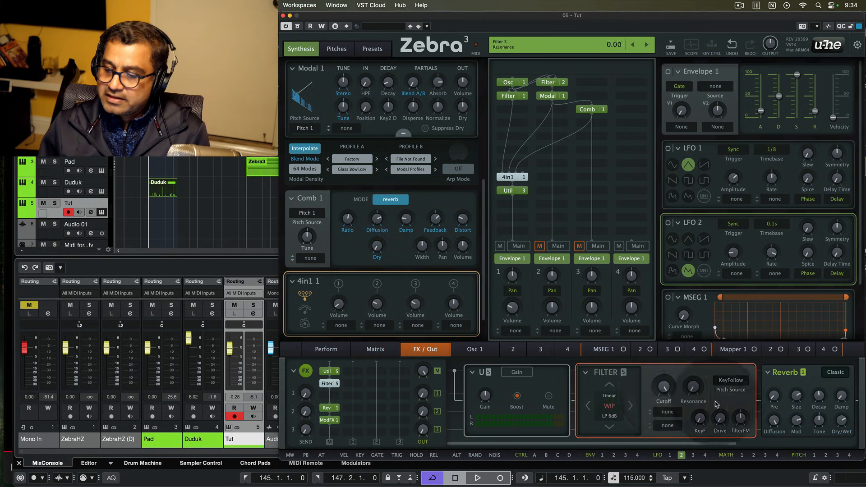
left_click(612, 407)
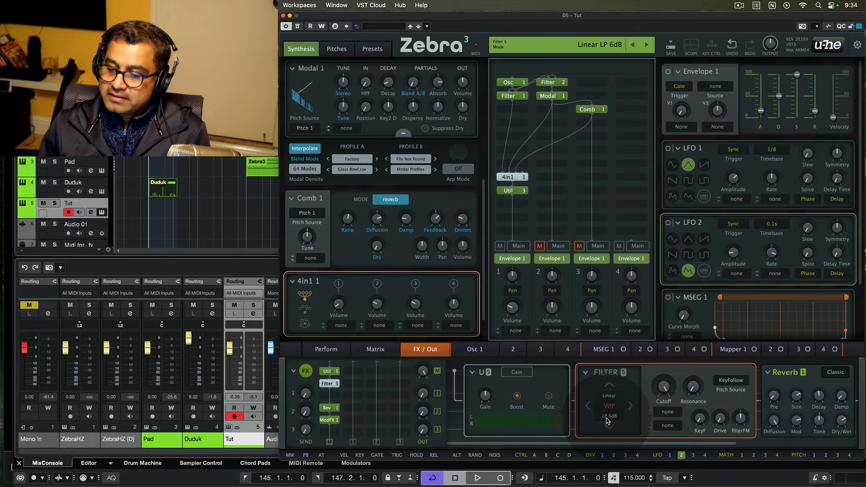
left_click(612, 386)
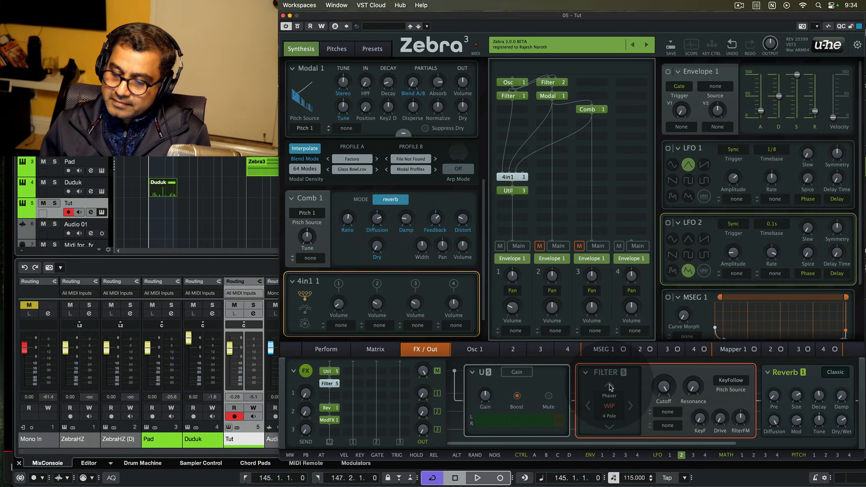
left_click(610, 408)
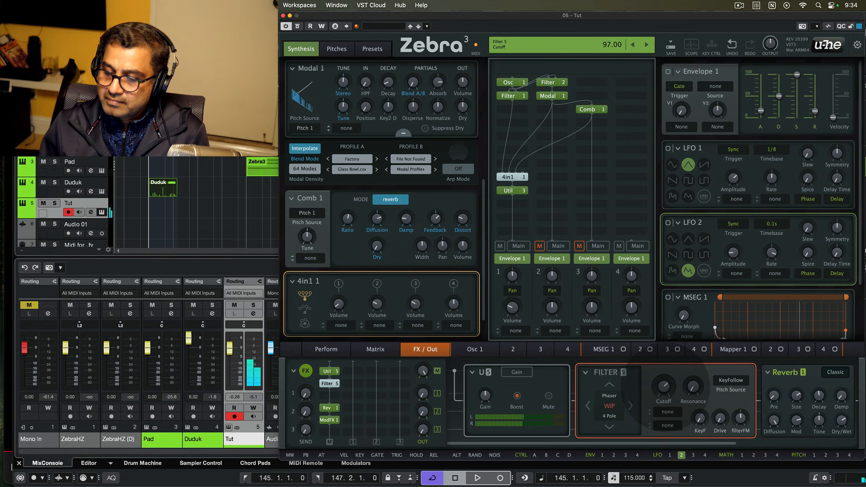
left_click(609, 385)
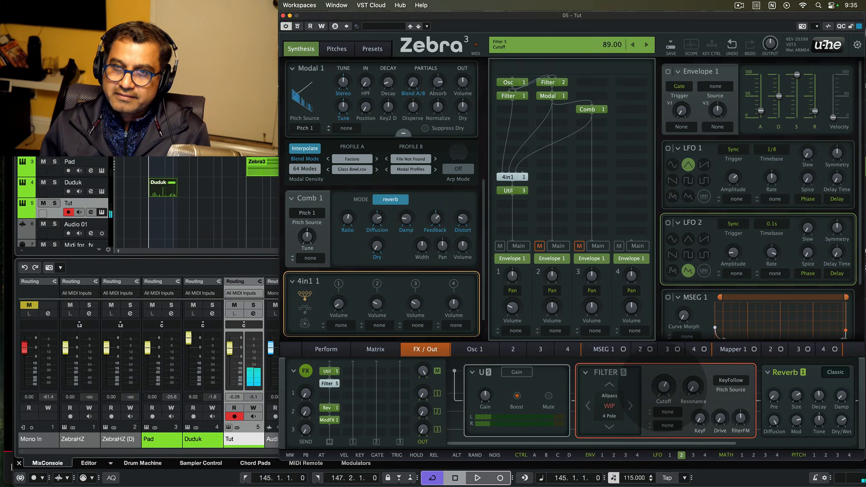
- Set Filter 5's cutoff to 99 and mute the matrix's second output column
left_click_drag(663, 388, 662, 386)
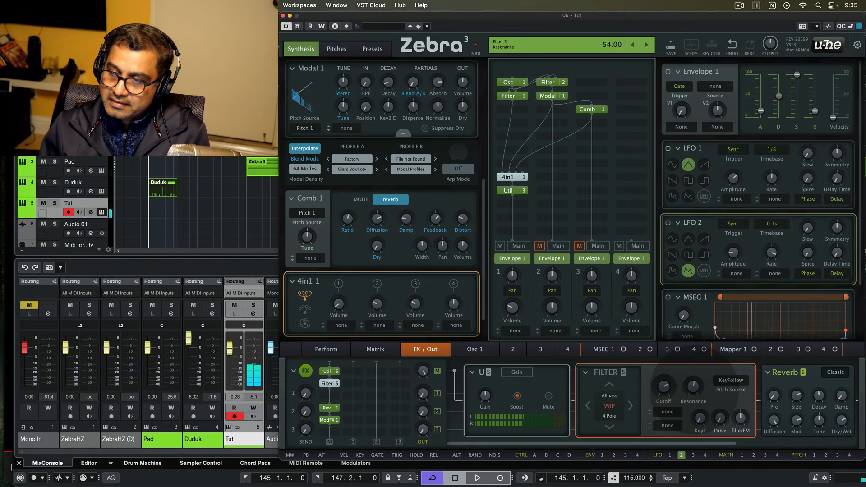
left_click_drag(663, 386, 663, 387)
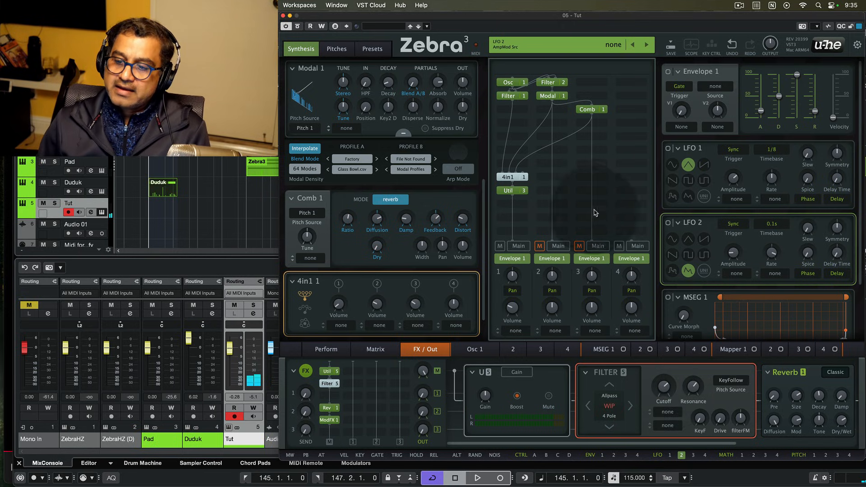
left_click(540, 247)
- Move the 4in1 and Util 3 up a row and add an EQ module to the empty grid slot
mouse_move(517, 181)
left_mouse_down()
mouse_move(517, 167)
mouse_move(514, 176)
left_mouse_up()
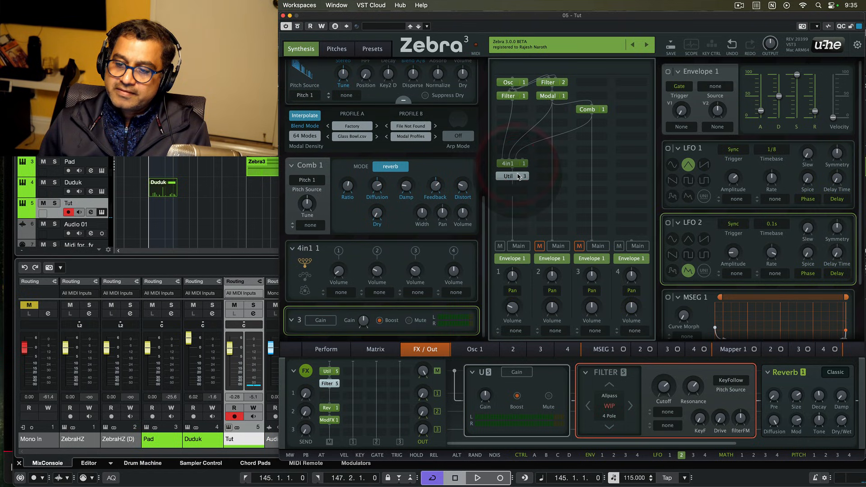
left_click(544, 191)
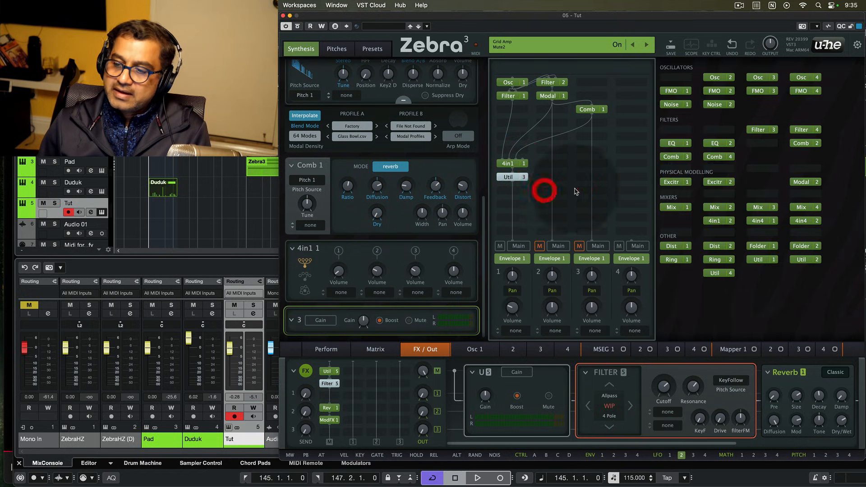
left_click(671, 144)
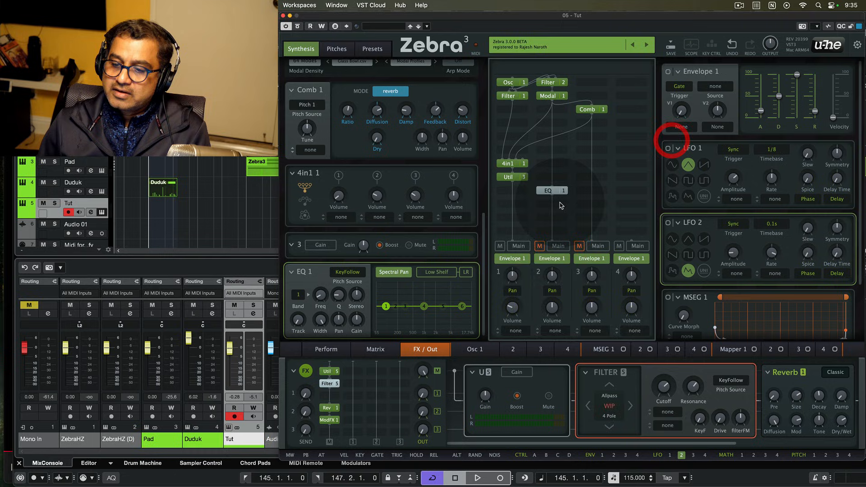
left_click(540, 246)
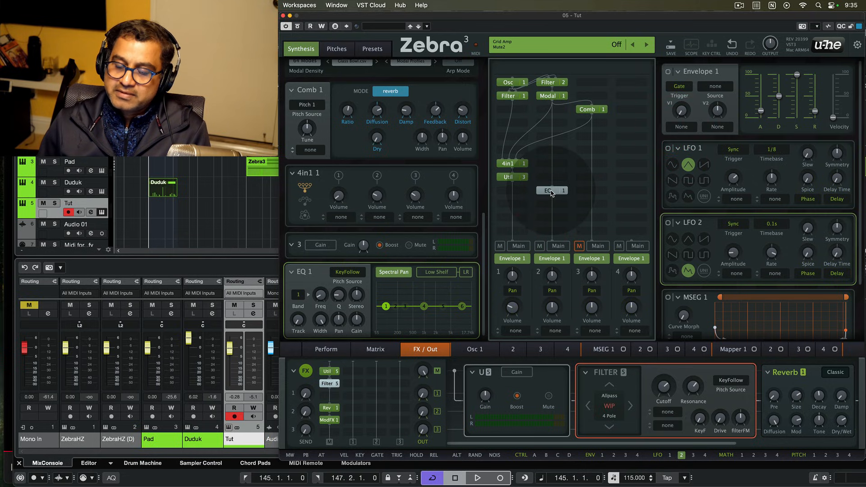
- Switch EQ 1 to Resonator mode and feed it from lane 1, unmuting lane 1
right_click(551, 193)
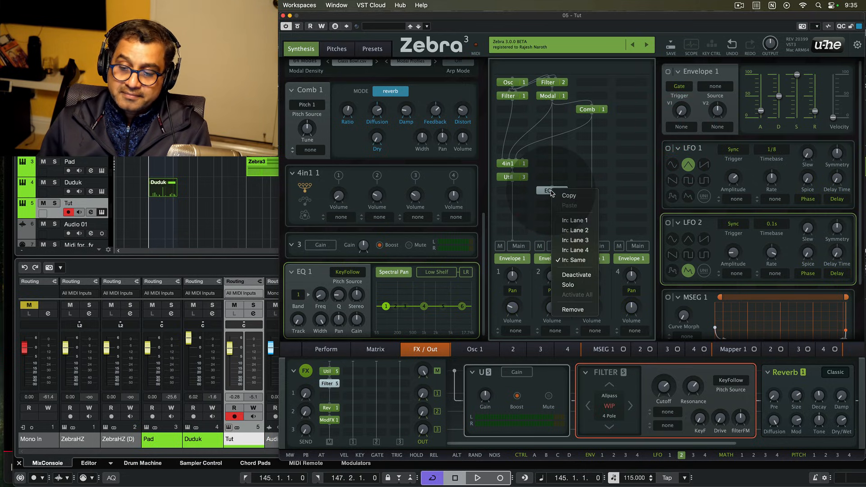
left_click(503, 240)
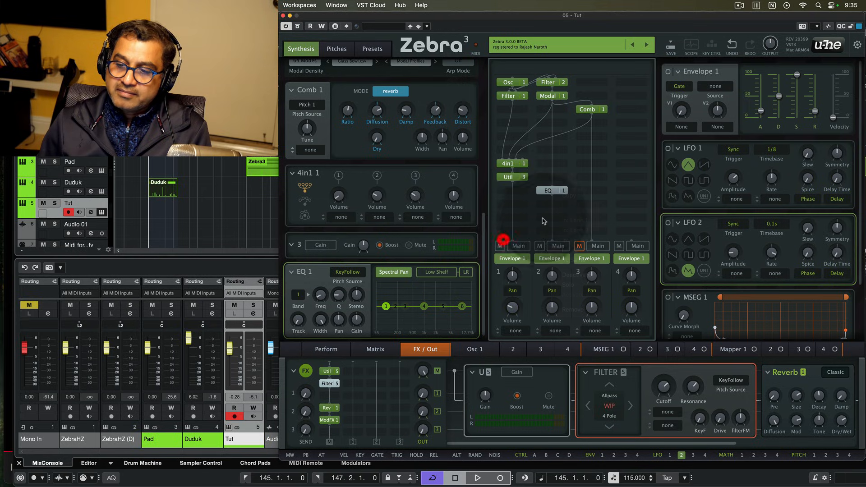
left_click(555, 190)
left_click(393, 272)
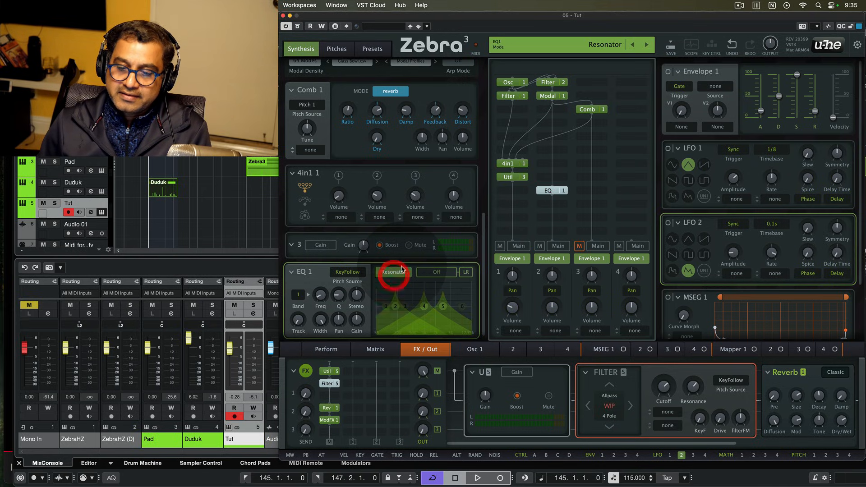
right_click(551, 191)
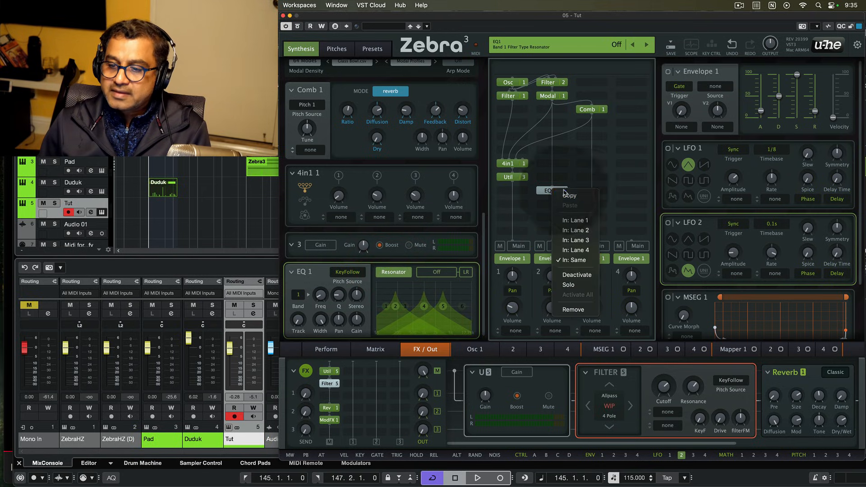
left_click(584, 221)
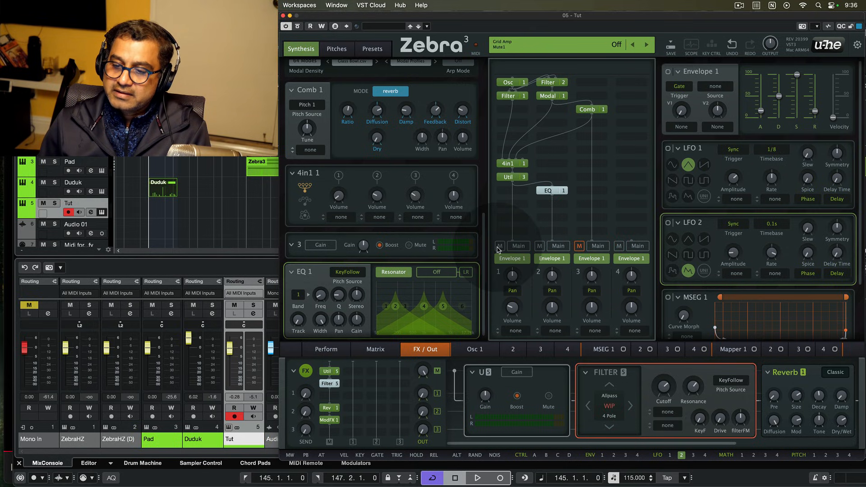
- Pull EQ band 2 to -16 dB at 217 Hz and band 4 to -8.75 dB at 1.66 kHz, comparing with lane 1 muted
left_click(499, 246)
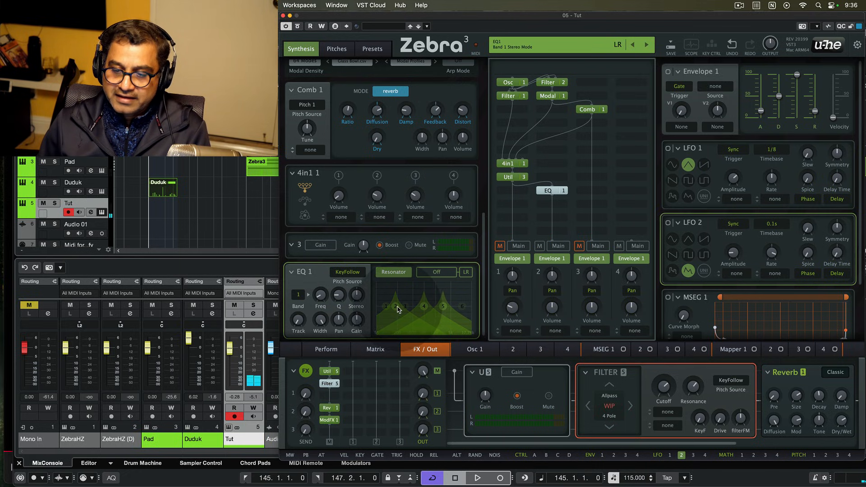
left_click_drag(395, 307, 452, 320)
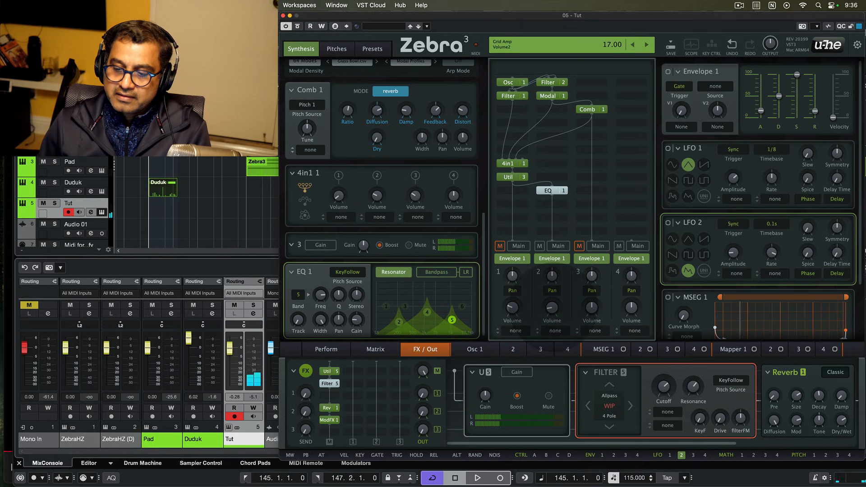
left_click_drag(427, 312, 429, 311)
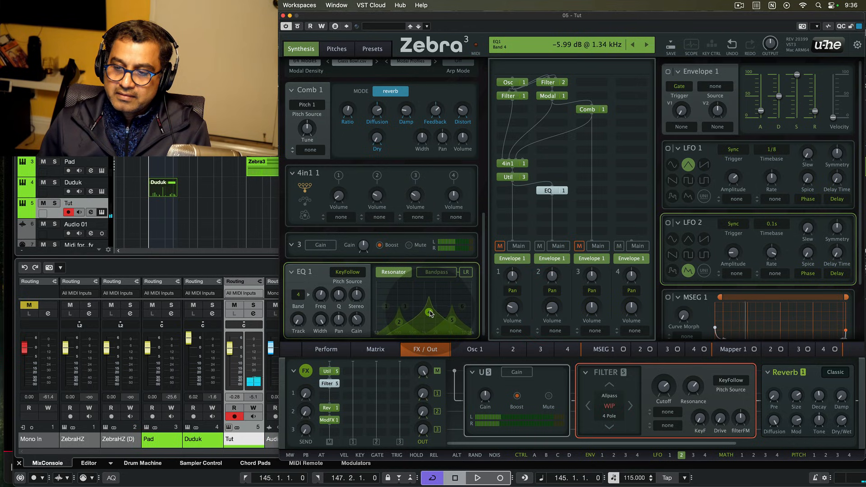
left_click(500, 246)
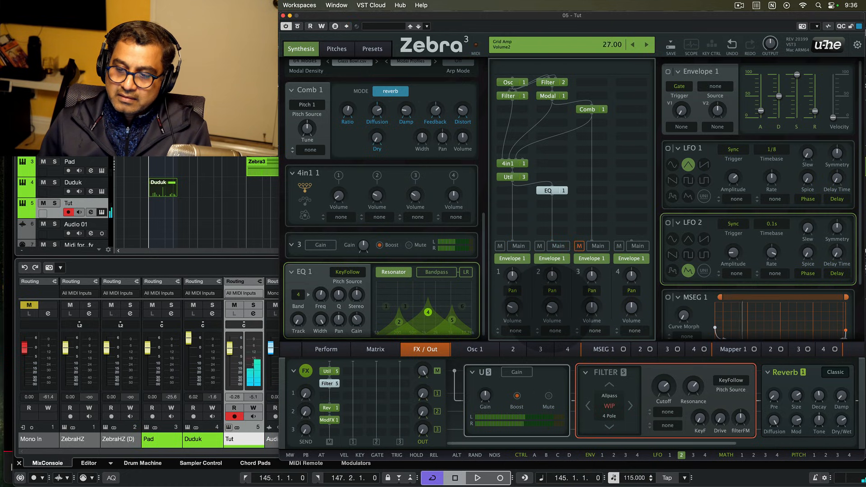
mouse_move(427, 312)
left_mouse_down()
mouse_move(454, 326)
mouse_move(428, 317)
left_mouse_up()
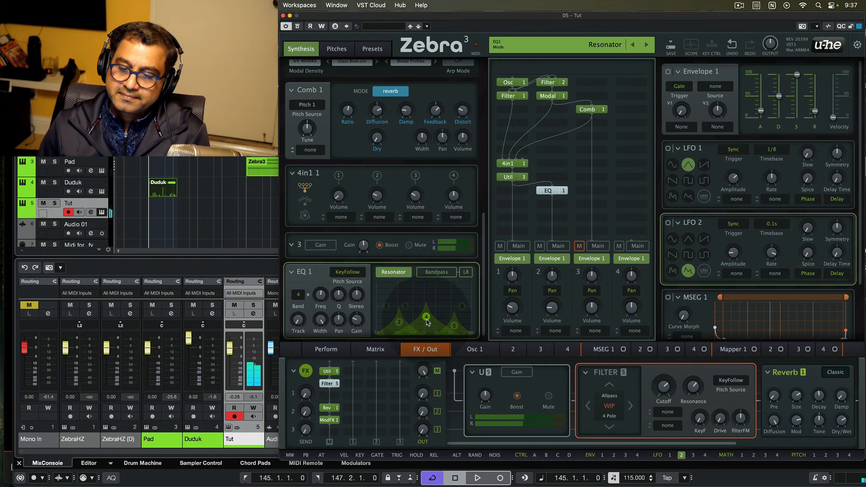
left_click(428, 318)
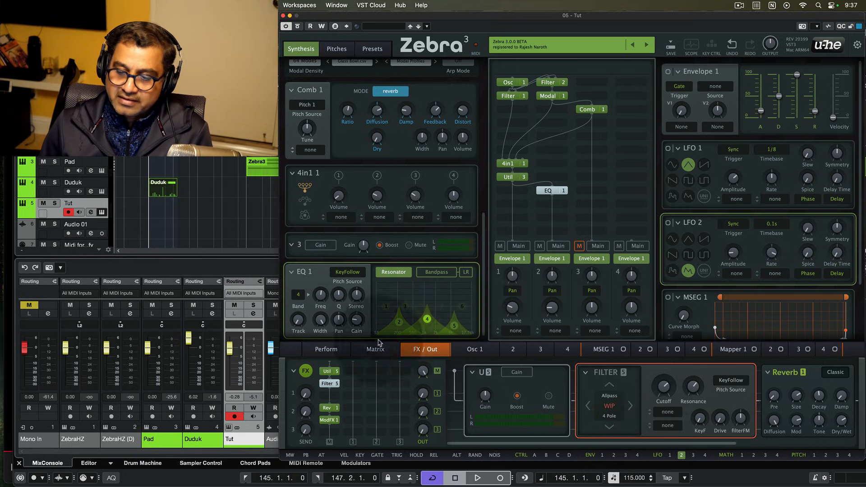
- Settle Osc 1's curve morph at about 27 and raise Envelope 1's morph modulation depth to 31
left_click(479, 350)
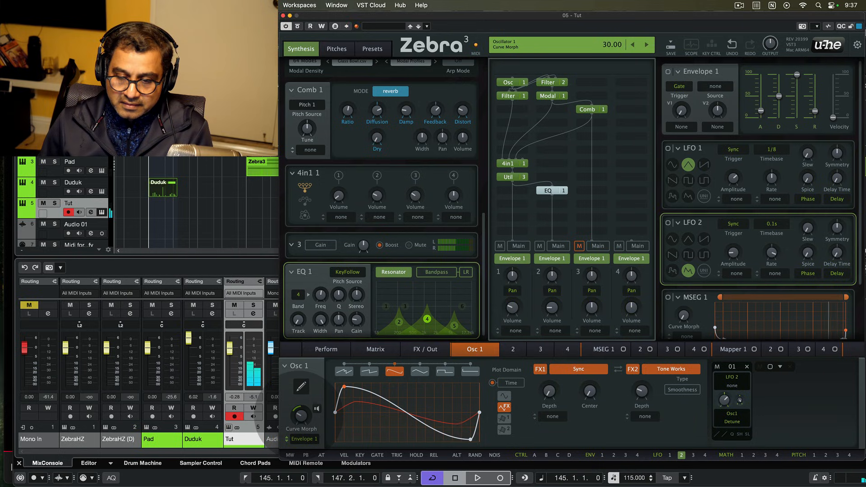
left_click_drag(301, 415, 300, 417)
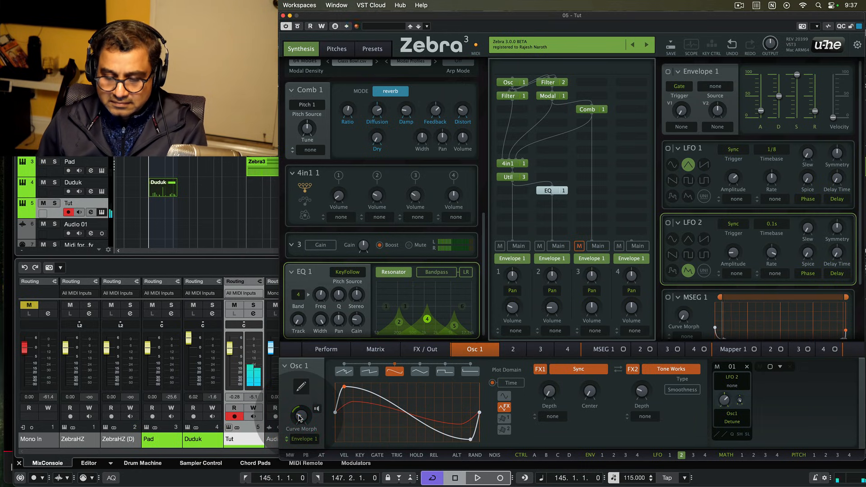
left_click_drag(304, 420, 304, 422)
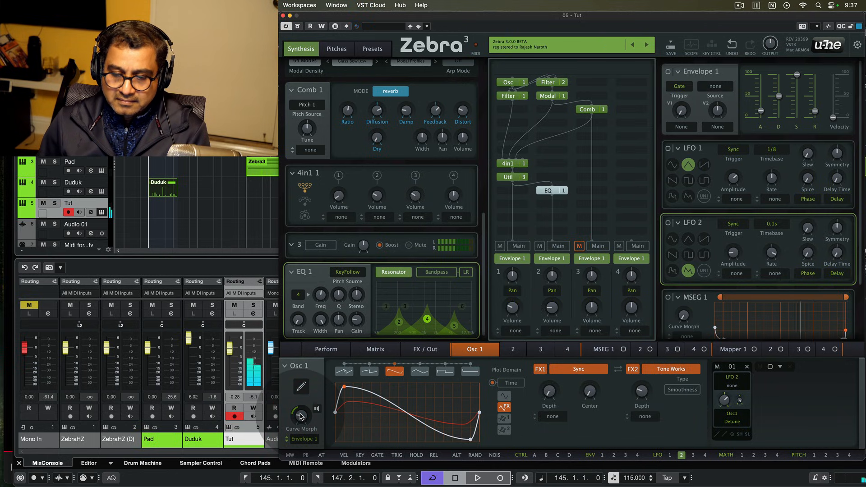
left_click_drag(300, 413, 300, 415)
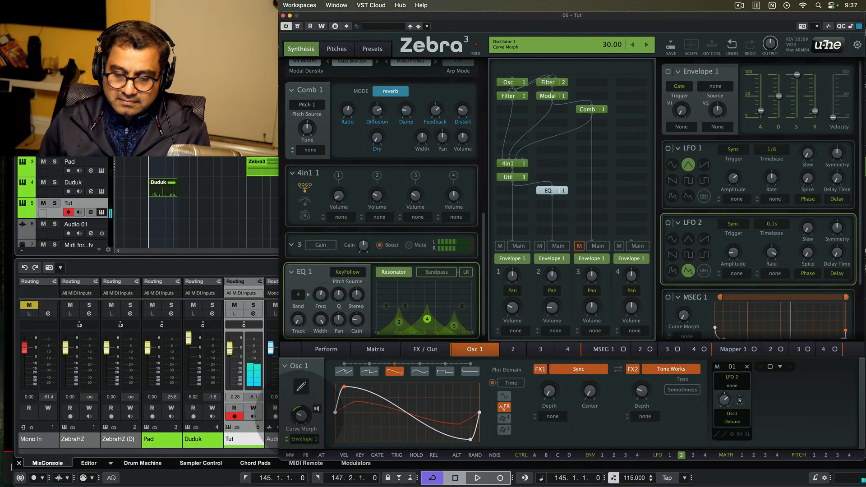
left_click_drag(300, 414, 300, 414)
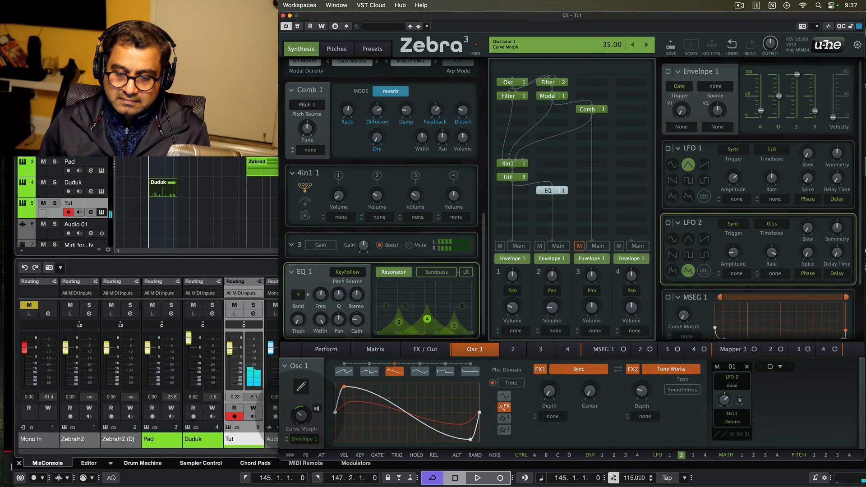
left_click_drag(300, 414, 300, 413)
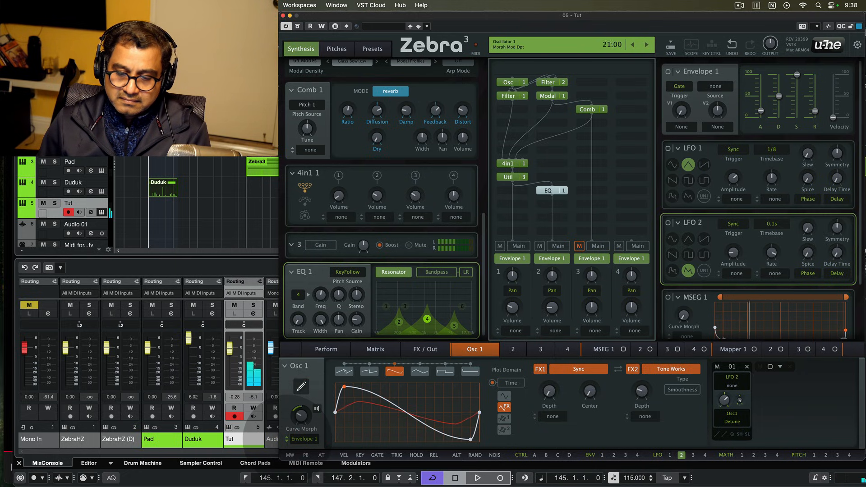
left_click_drag(287, 438, 290, 440)
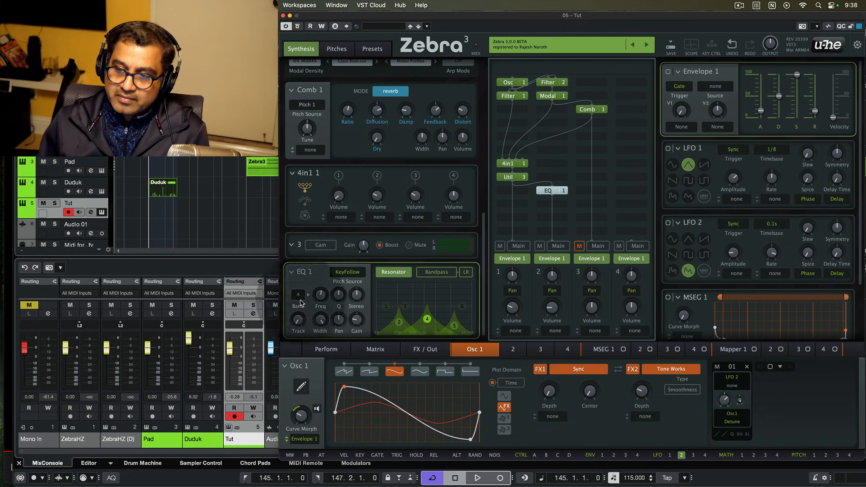
- Add a Noise module on lane 4, turn its volume well down, and mute lanes 1 and 2 to audition it
left_click(631, 82)
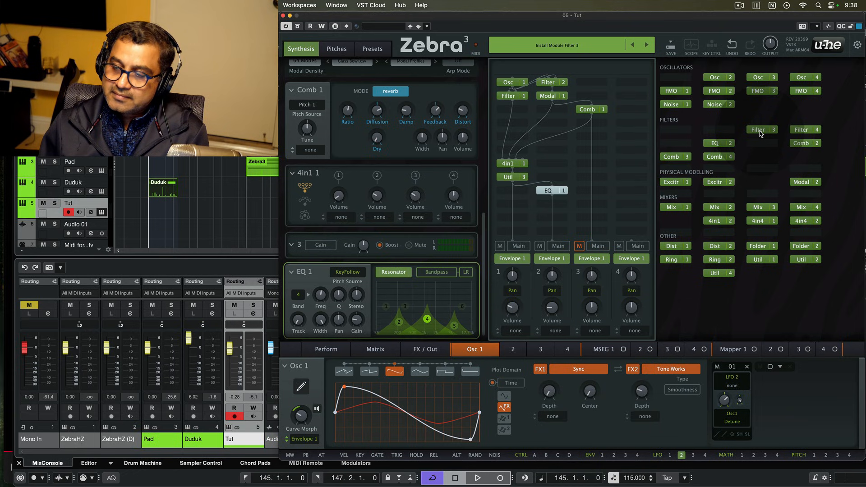
left_click(681, 106)
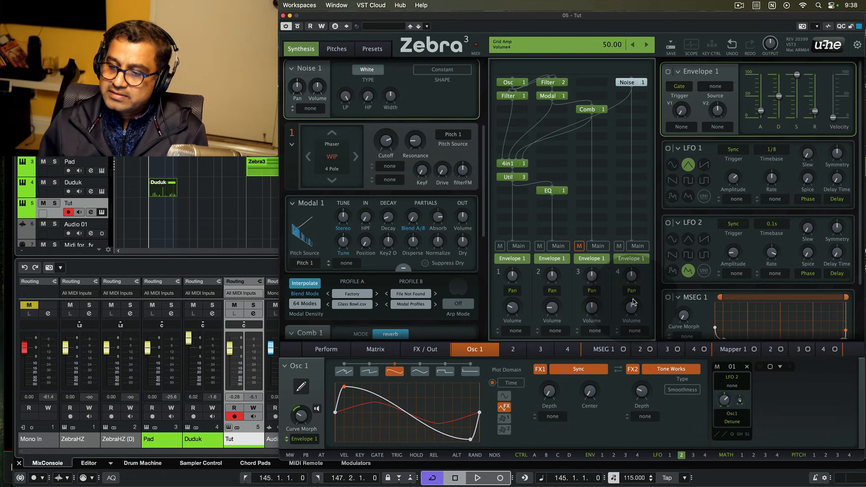
left_click_drag(631, 307, 631, 315)
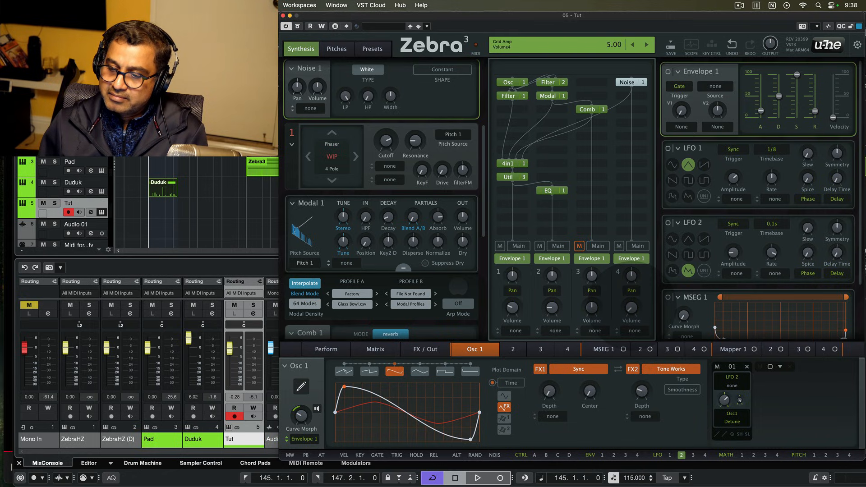
left_click_drag(631, 310, 630, 304)
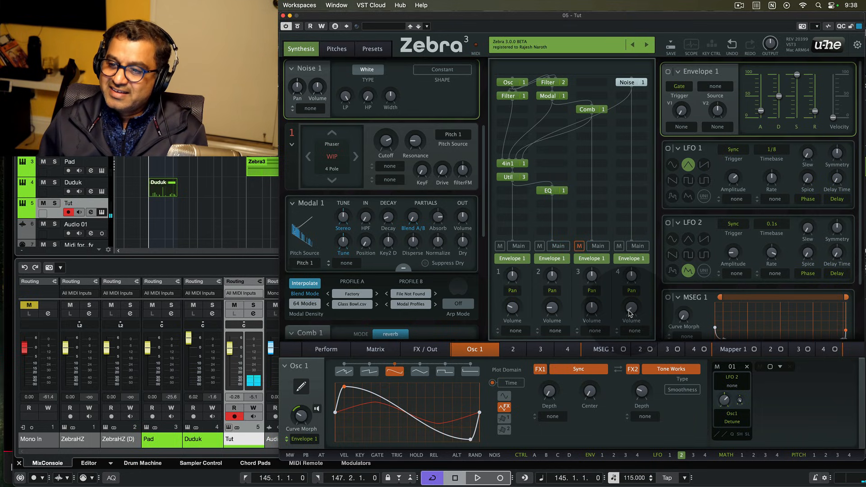
left_click(500, 246)
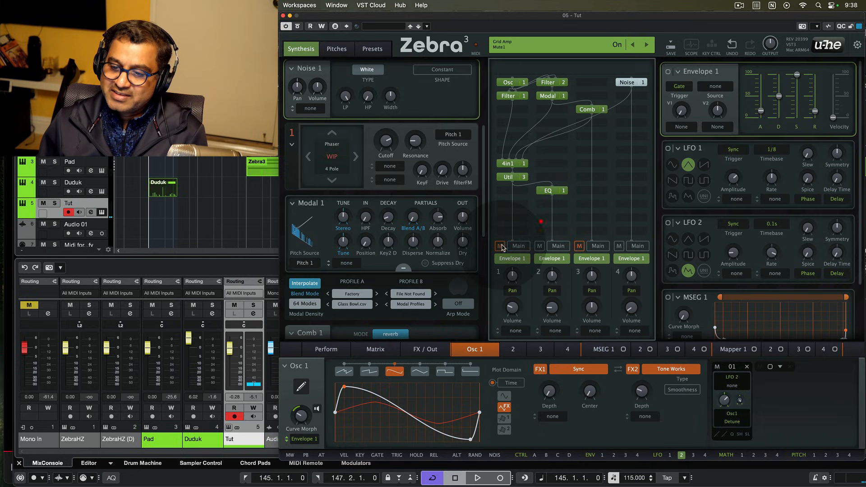
left_click(539, 246)
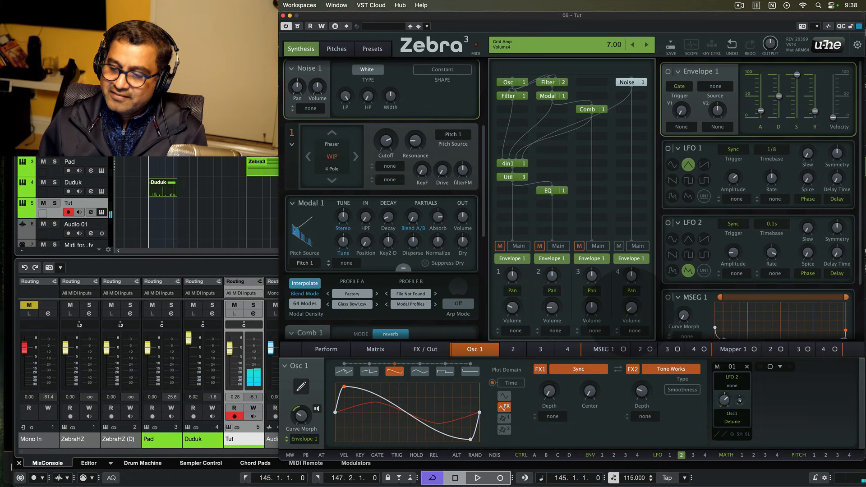
left_click_drag(628, 310, 628, 311)
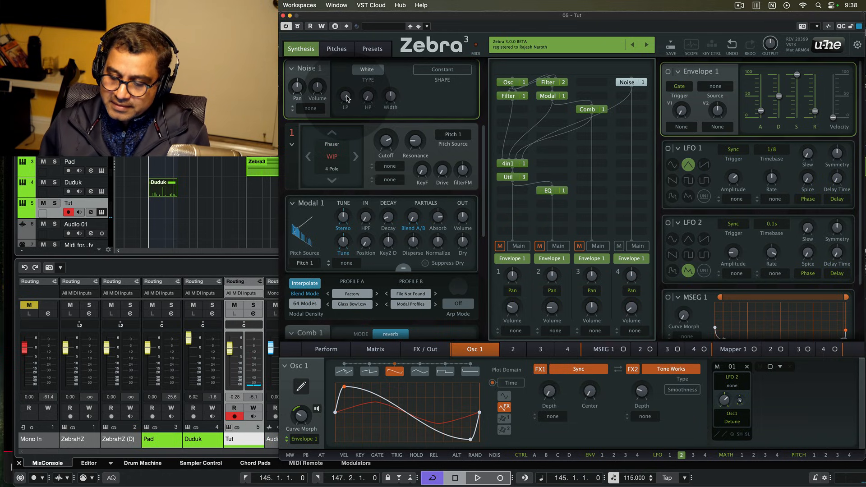
- Set Noise 1's low-pass to about 77 and raise its high-pass to 82
left_click_drag(347, 100, 346, 105)
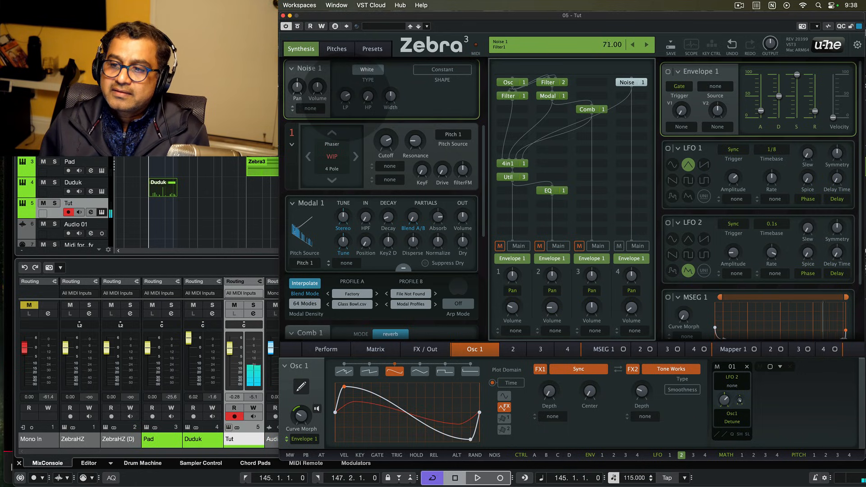
left_click_drag(347, 97, 347, 96)
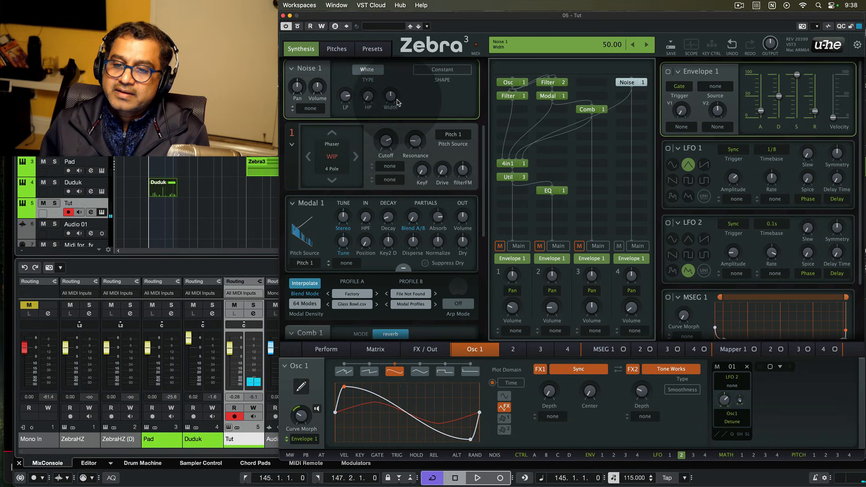
left_click_drag(368, 96, 368, 75)
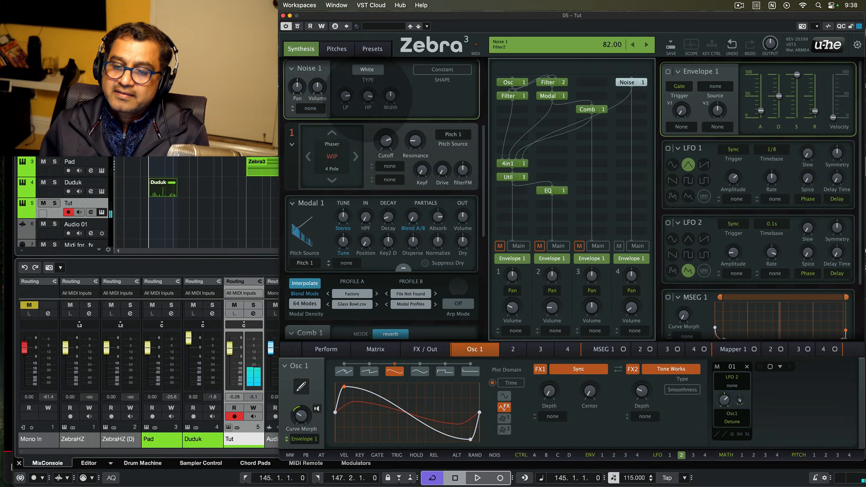
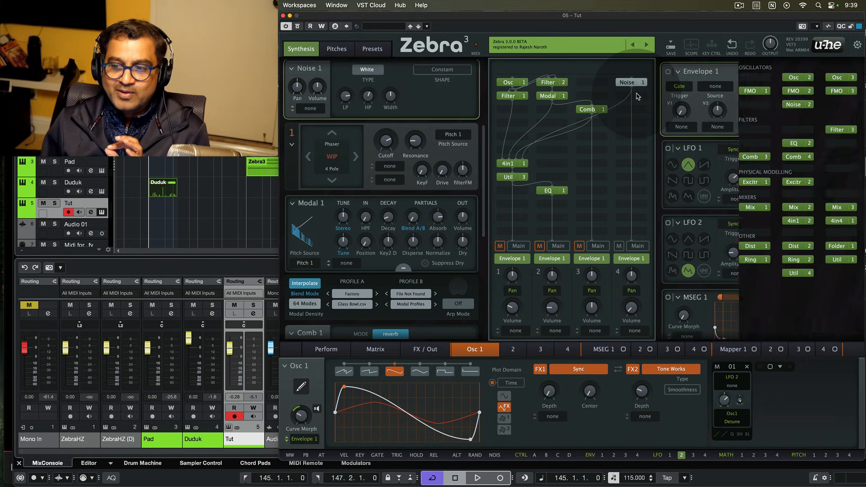
- Place a Comb 2 filter in the slot beside Noise 1 and switch it to dissonant mode
left_click(633, 89)
left_click(802, 143)
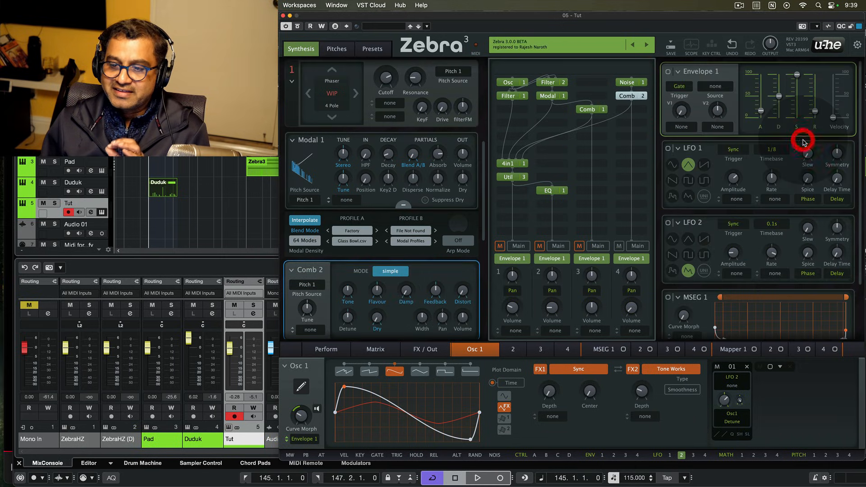
left_click(390, 273)
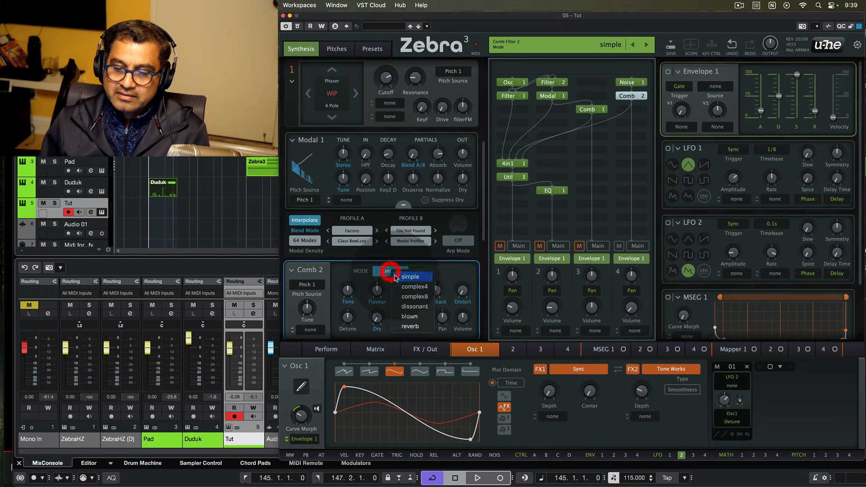
left_click(408, 303)
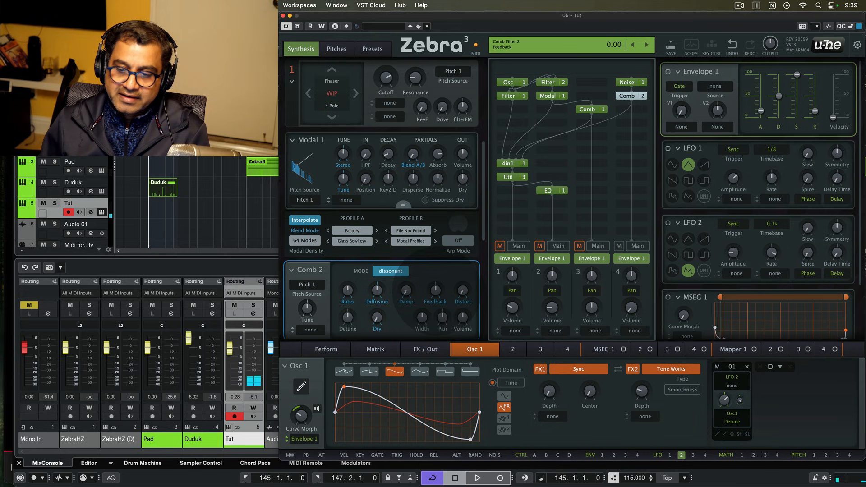
- Raise Comb 2's damping and ease its diffusion down slightly, then show the effects section
left_click_drag(405, 291, 404, 294)
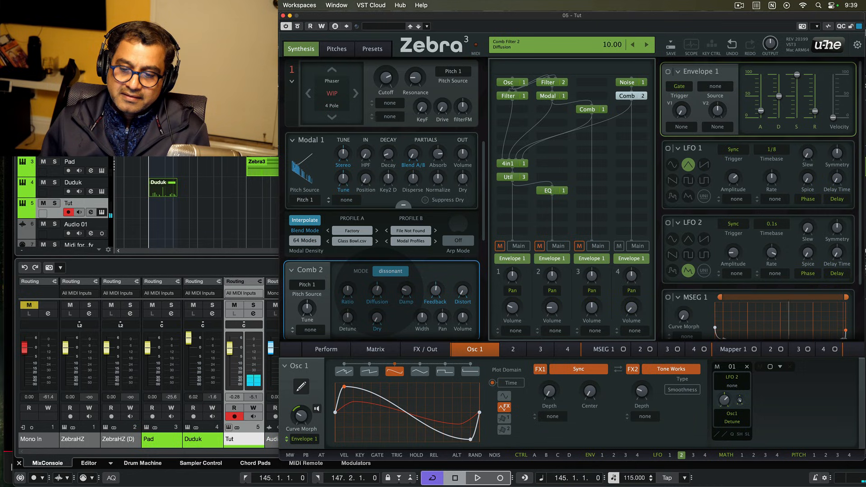
left_click_drag(378, 293, 378, 295)
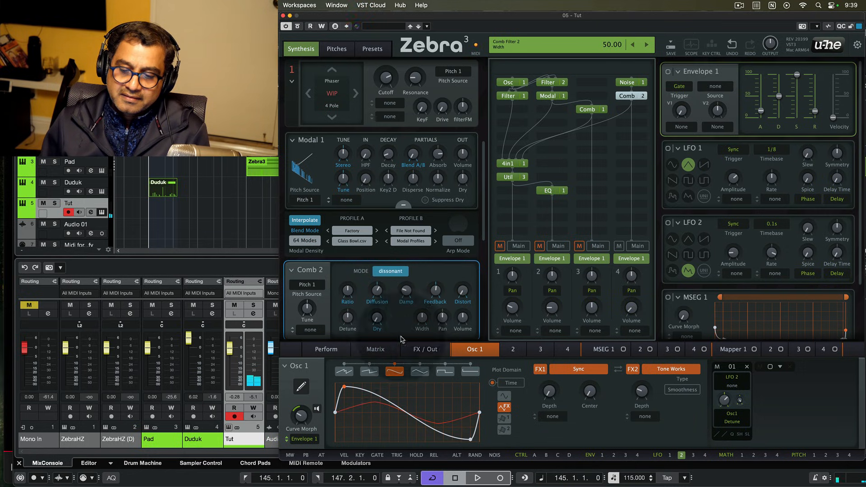
left_click(435, 349)
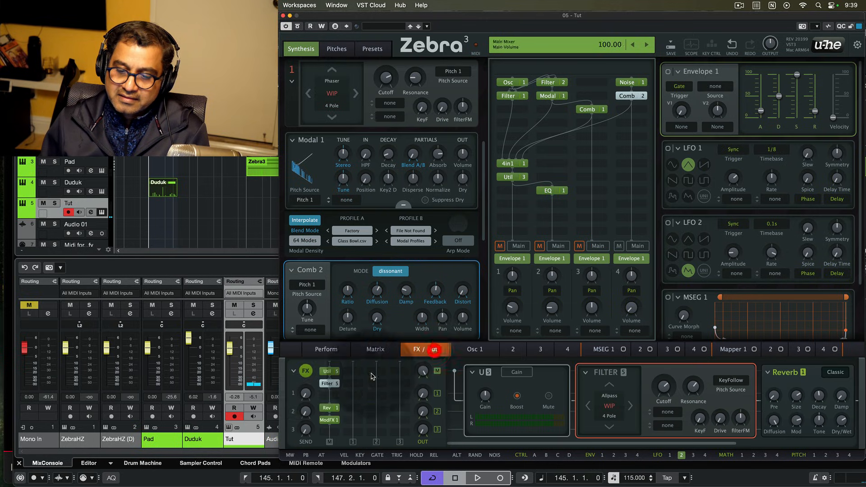
- A/B the effects bypass, tweak Comb 2's distortion and damping, and lower 4in1 Volume 4 to 44
left_click(305, 371)
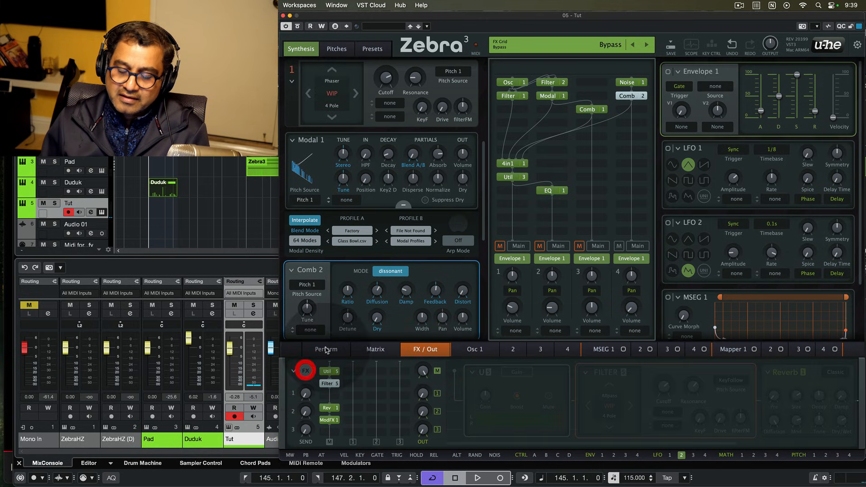
left_click(305, 370)
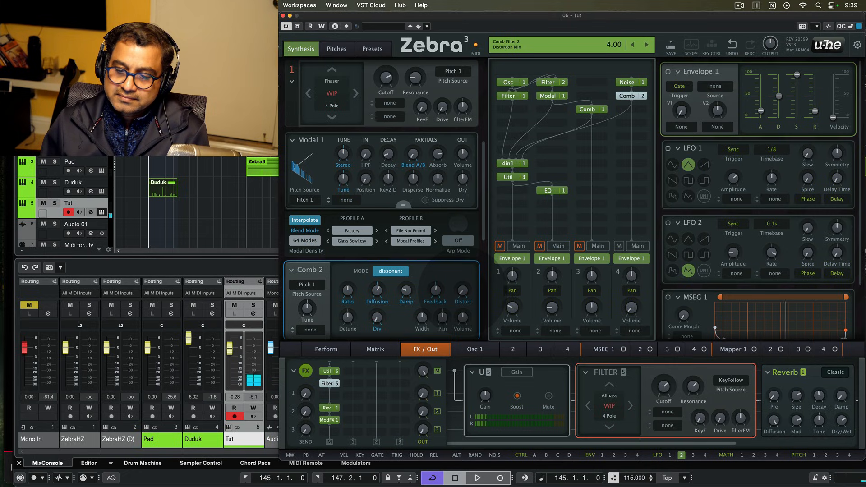
left_click_drag(461, 292, 462, 291)
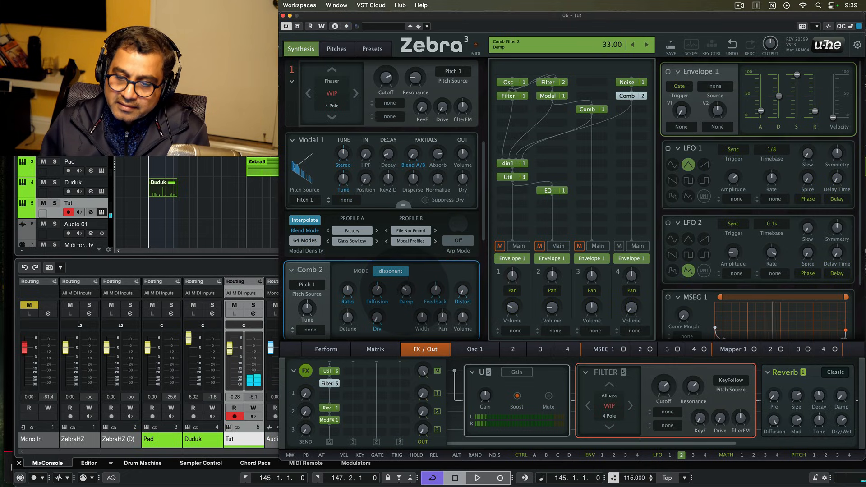
left_click_drag(406, 290, 437, 290)
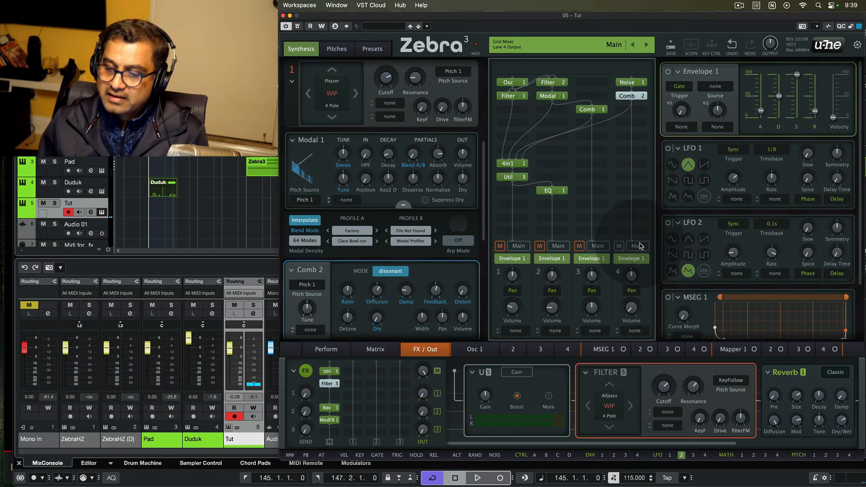
left_click(518, 162)
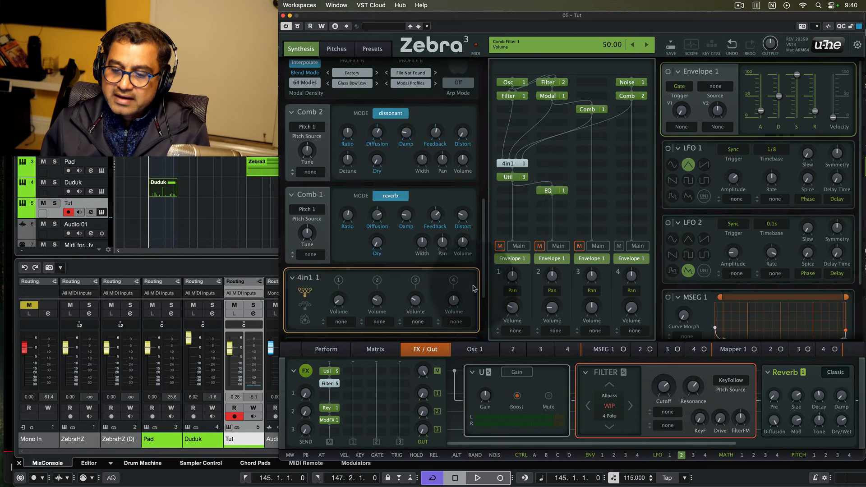
left_click_drag(454, 300, 454, 305)
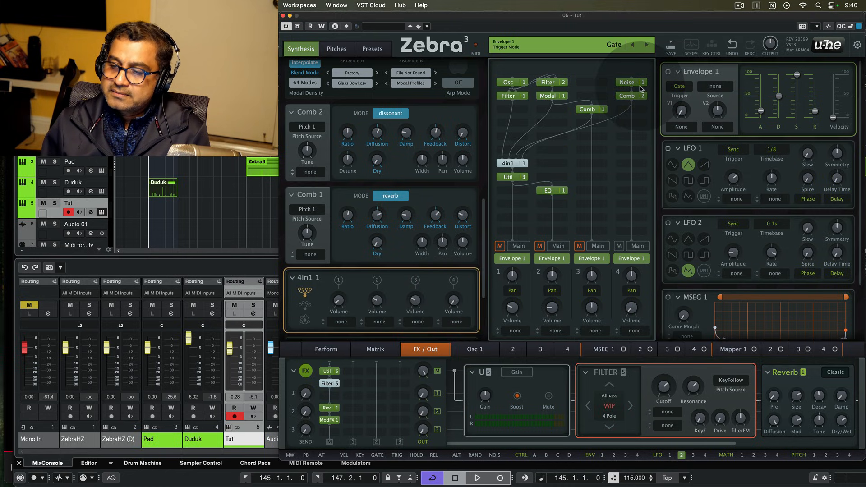
- Drive lane 4's amp with Envelope 2 and lengthen that envelope's attack
left_click(637, 258)
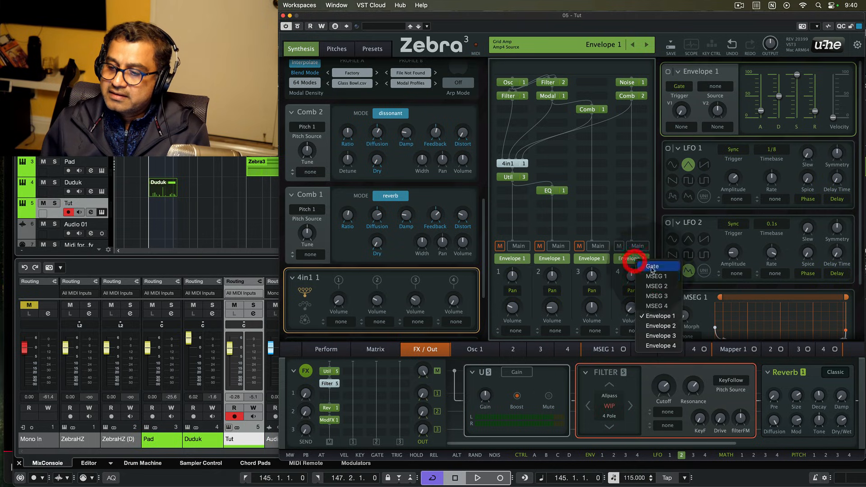
left_click(660, 326)
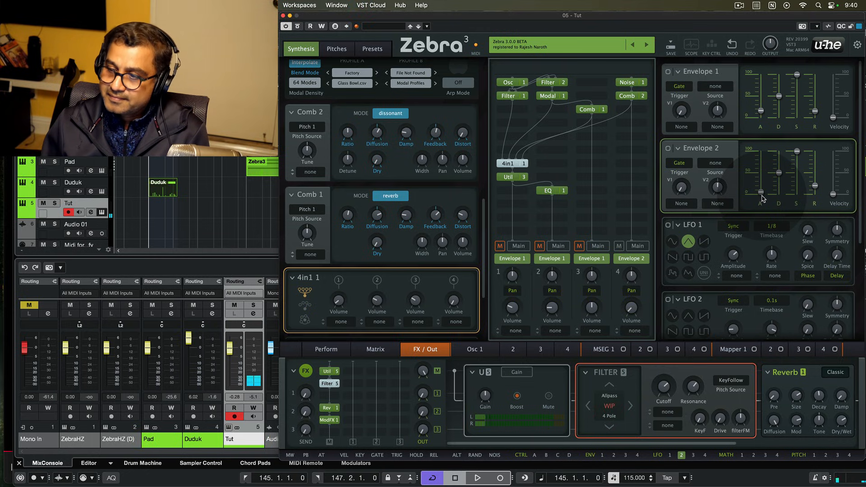
mouse_move(762, 194)
left_click_drag(761, 195, 760, 197)
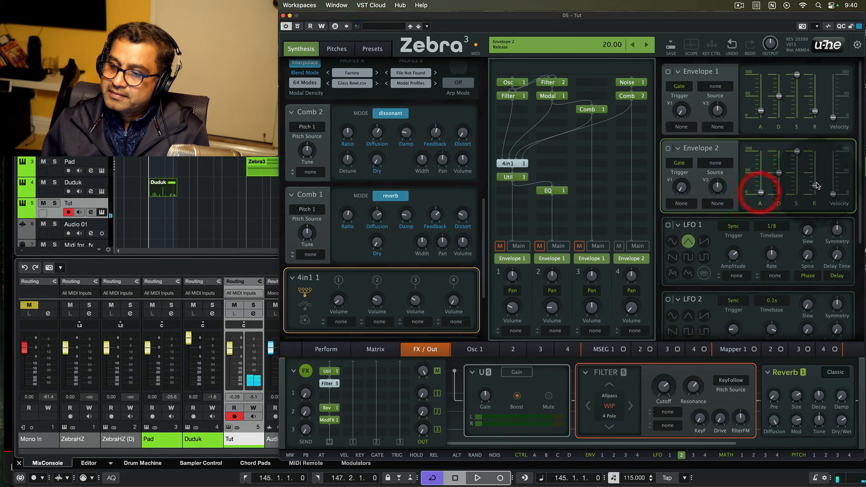
- Toggle the mutes on two grid output lanes, check lane 4's volume, and show Noise 1's settings
left_click(499, 246)
left_click(540, 246)
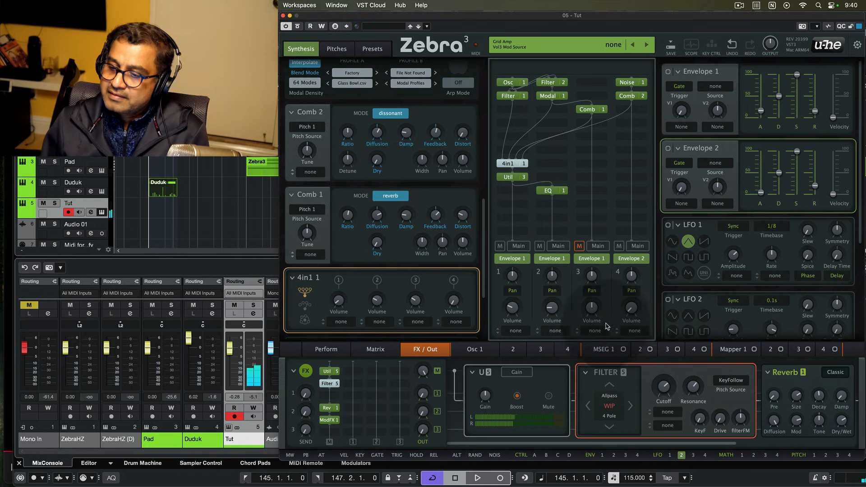
left_click(629, 308)
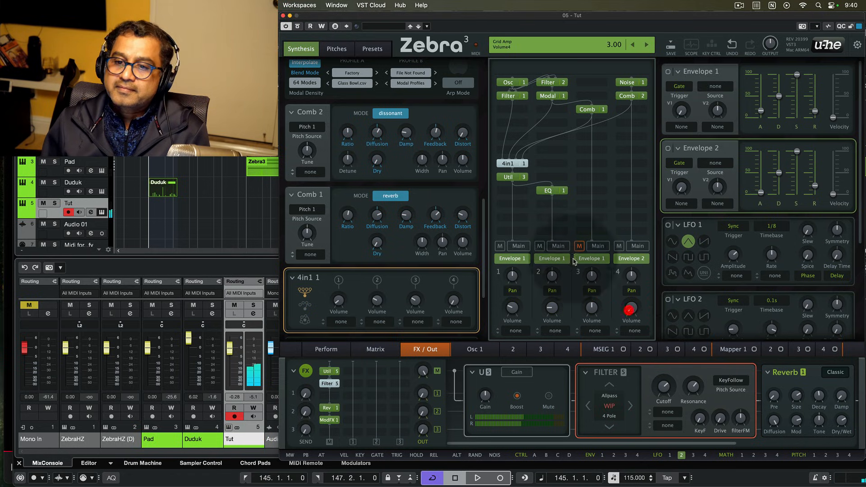
left_click(628, 82)
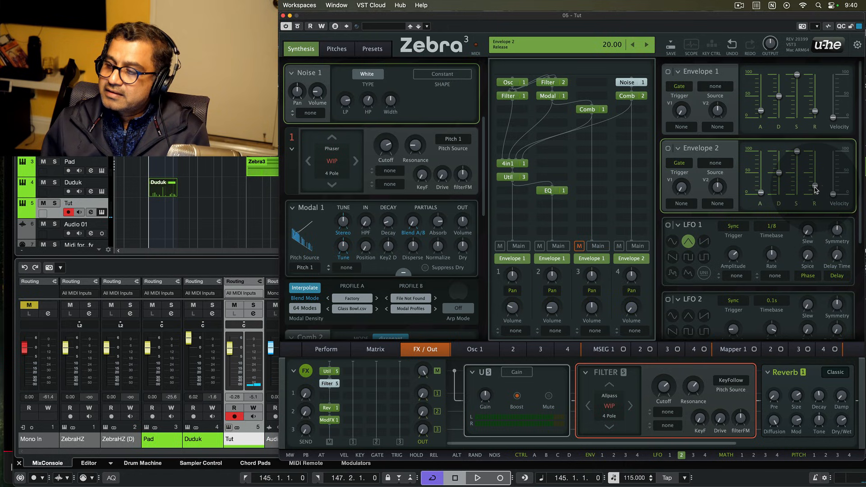
- Lengthen Envelope 2's release slightly, drag MATH 1 onto a target control, and nudge lane 4's volume down
left_click_drag(814, 182, 814, 182)
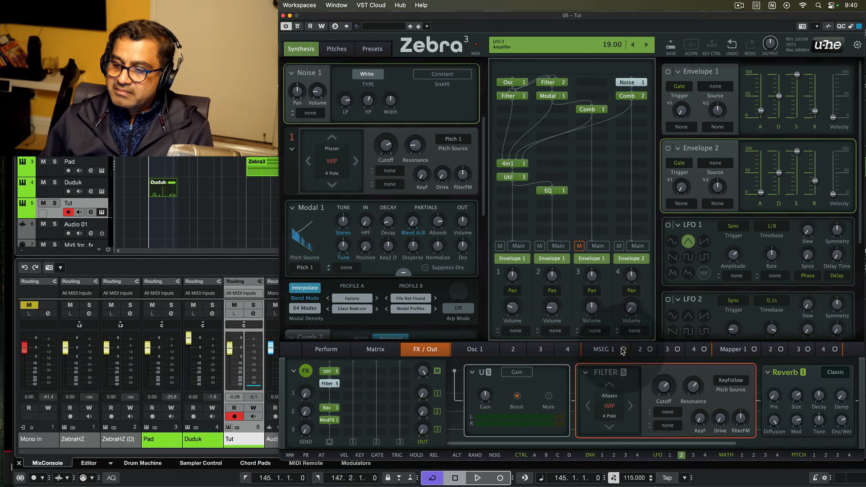
left_click_drag(741, 454, 317, 93)
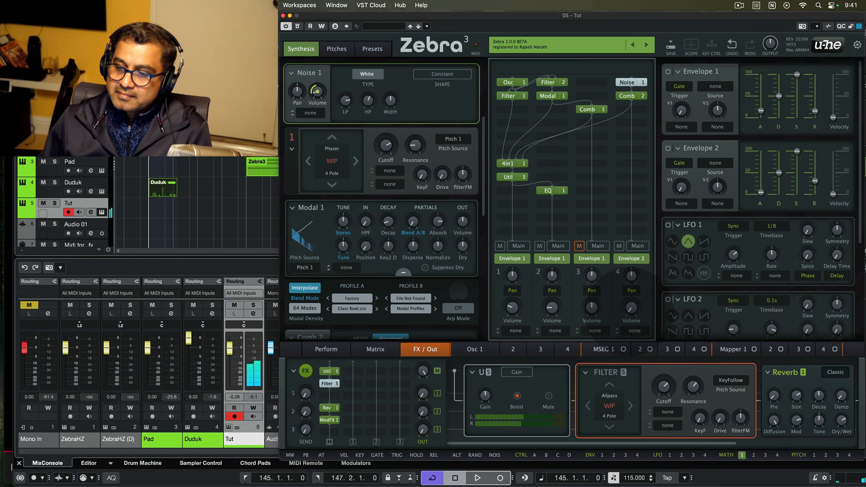
left_click_drag(631, 308, 631, 307)
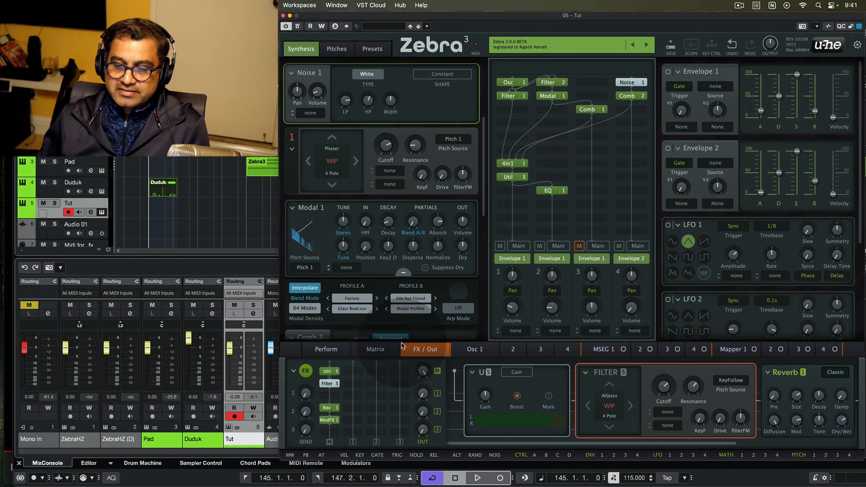
- Add a Delay 1 effect set to dotted-quarter (1/4 D) timing with its ratio at -14
left_click(333, 432)
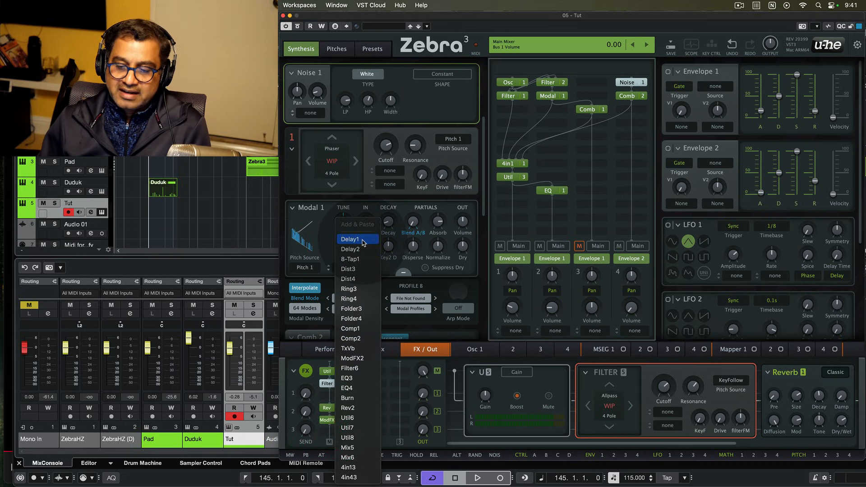
left_click(350, 239)
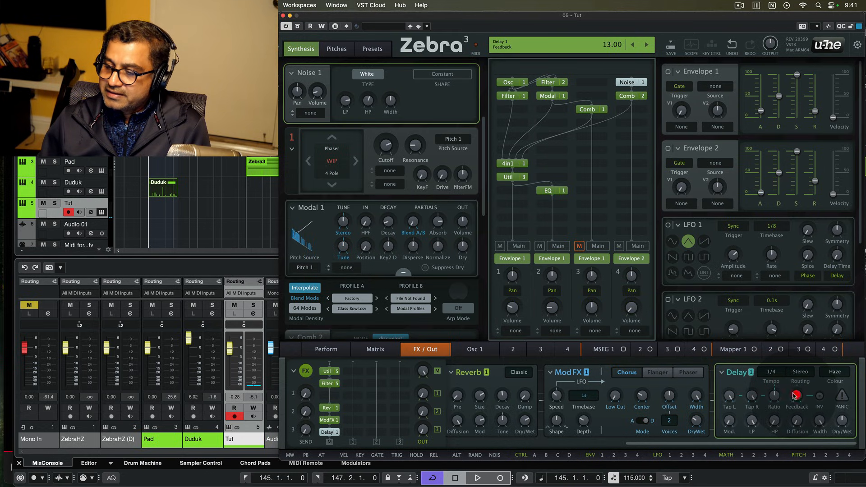
left_click(775, 371)
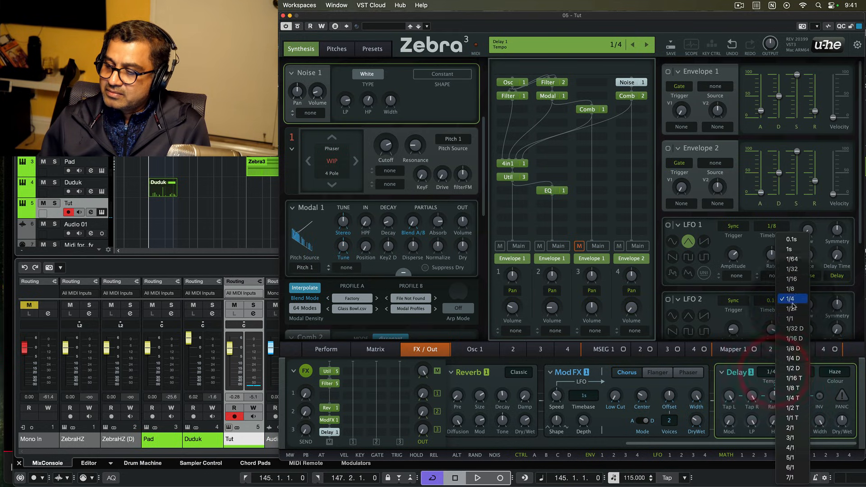
left_click(793, 358)
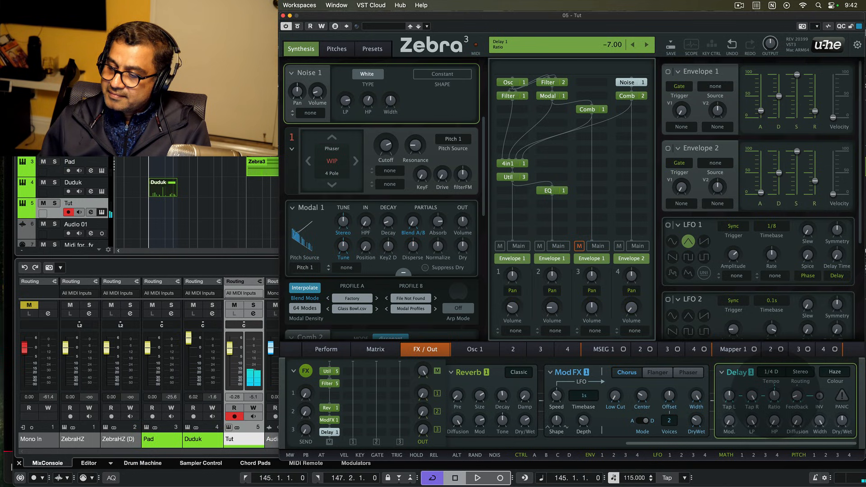
left_click_drag(774, 396, 774, 399)
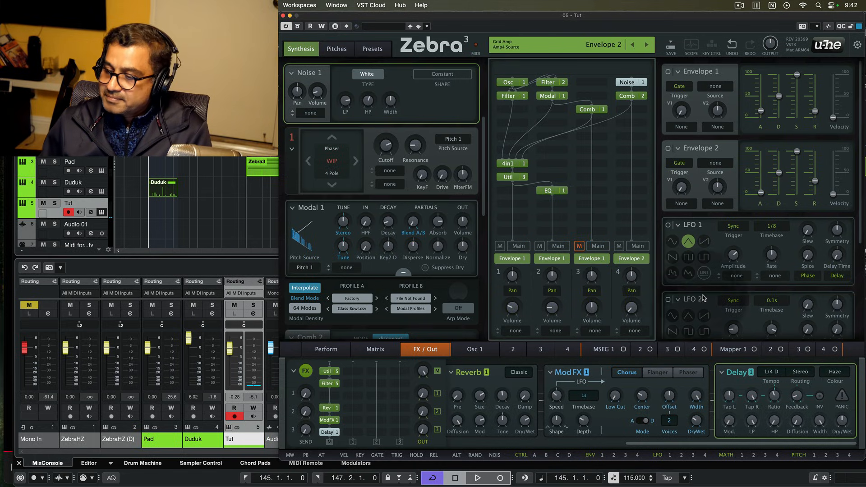
- Adjust the delay's feedback and dry/wet mix, then show the Util 3 gain settings
left_click(794, 395)
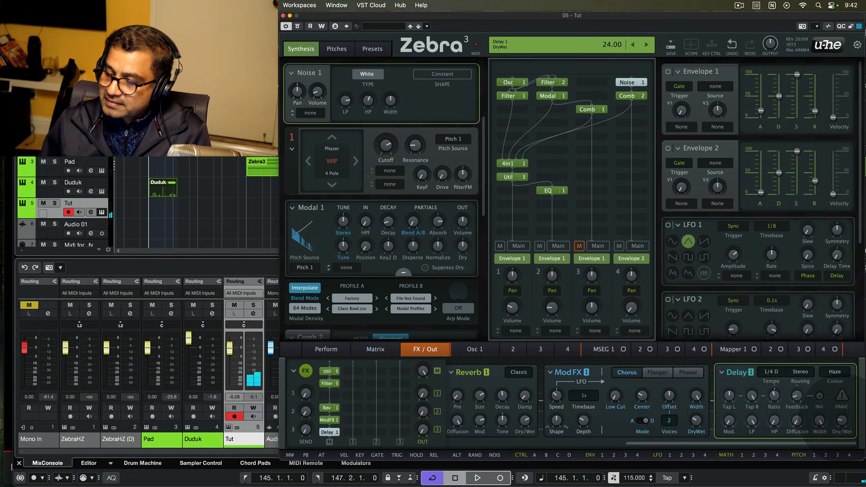
left_click(841, 420)
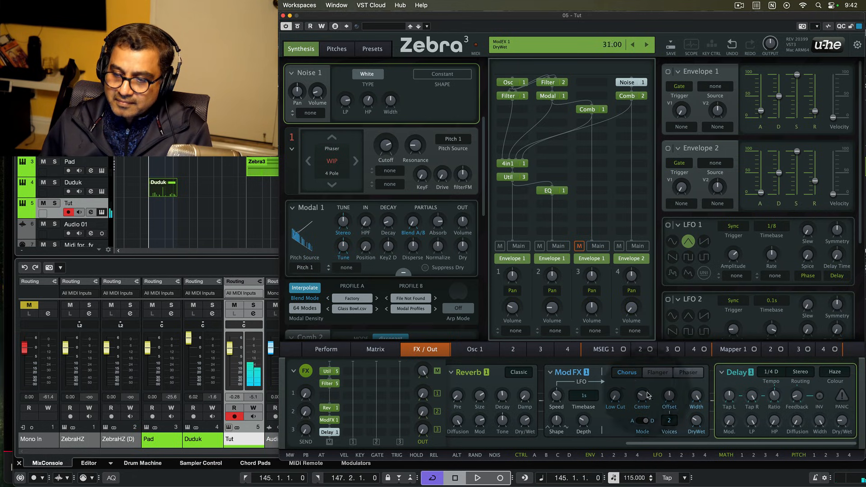
left_click(508, 177)
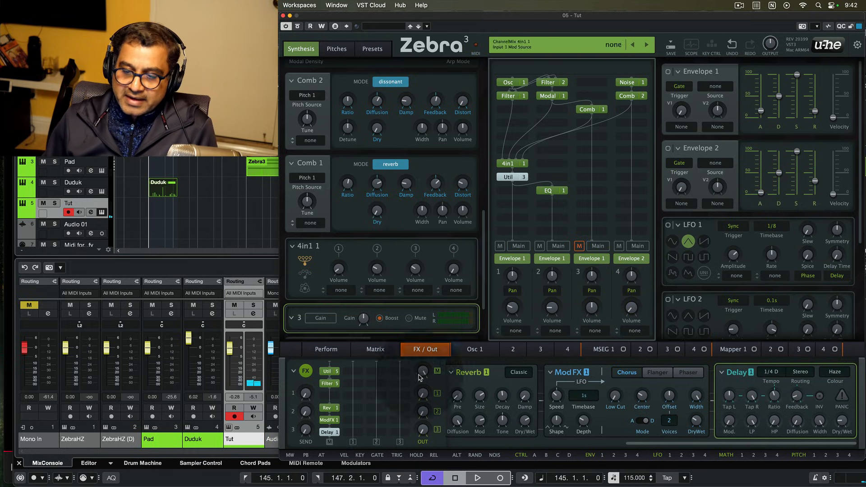
- On Oscillator 1's page, try raising curve morph to 33, then undo it
left_click(484, 353)
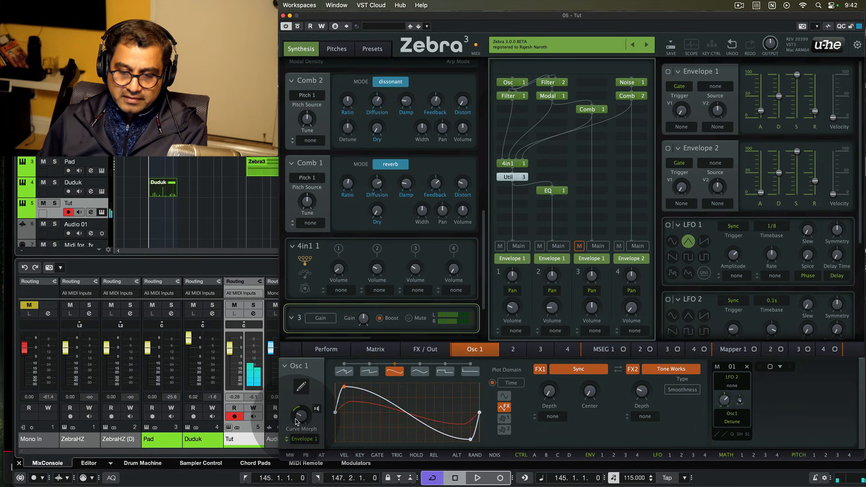
left_click_drag(296, 422, 296, 417)
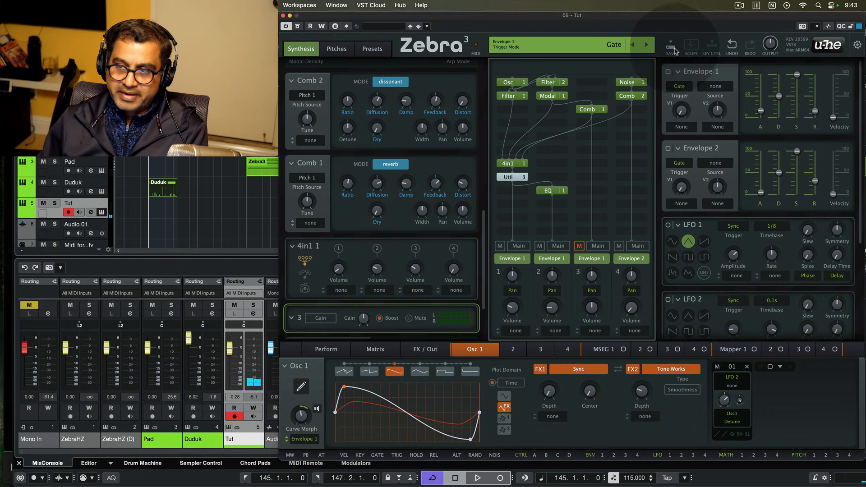
left_click(732, 44)
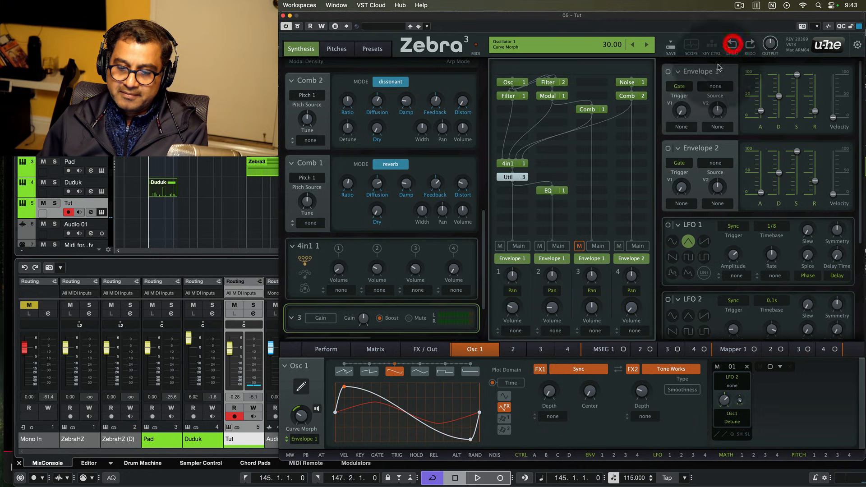
- Play the Tut part while sweeping Osc 1's FX1 depth upward, then stop playback
left_click(549, 394)
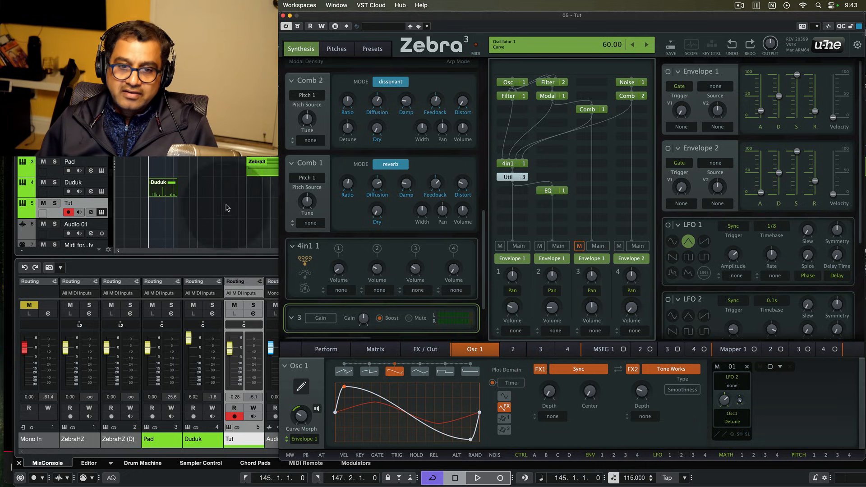
left_click(166, 186)
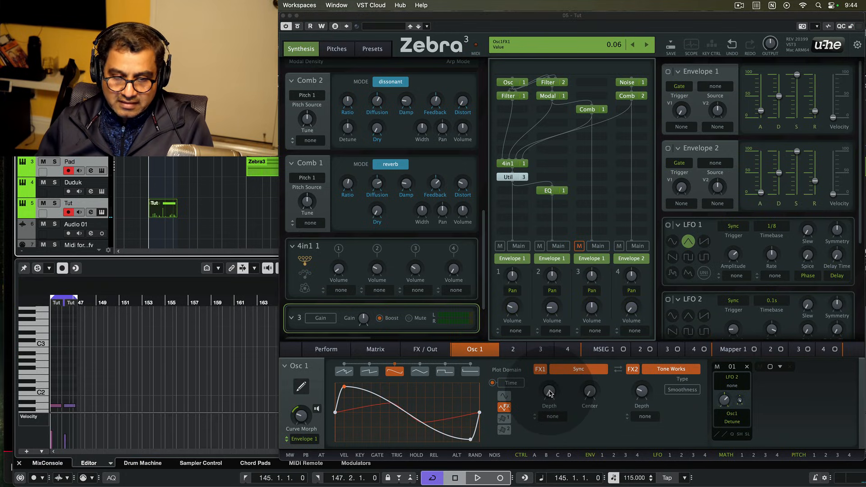
key("space")
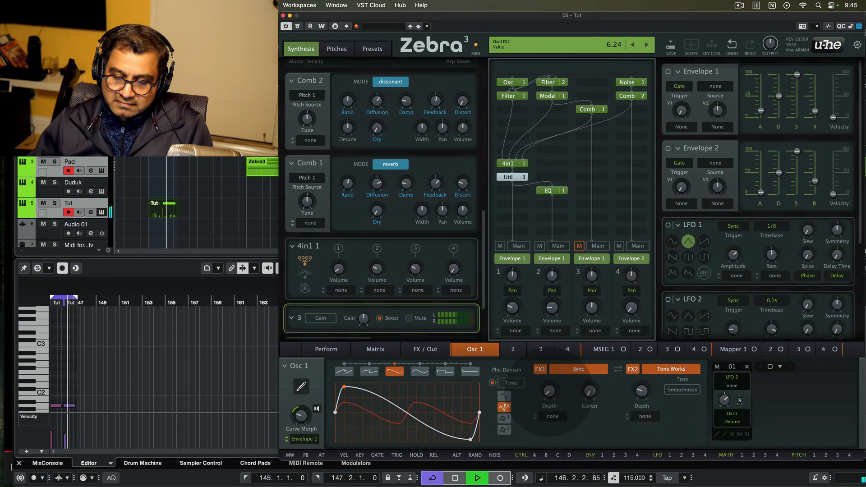
left_click_drag(549, 391, 549, 392)
key("space")
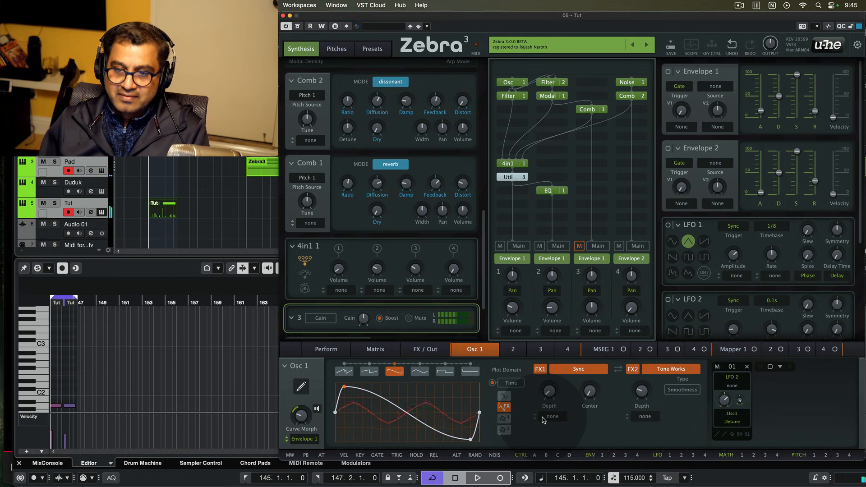
left_click_drag(483, 234, 480, 60)
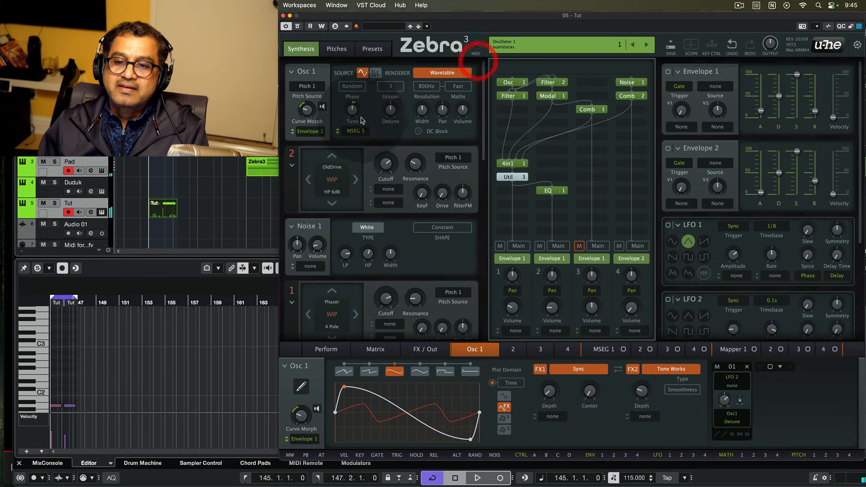
left_click(339, 132)
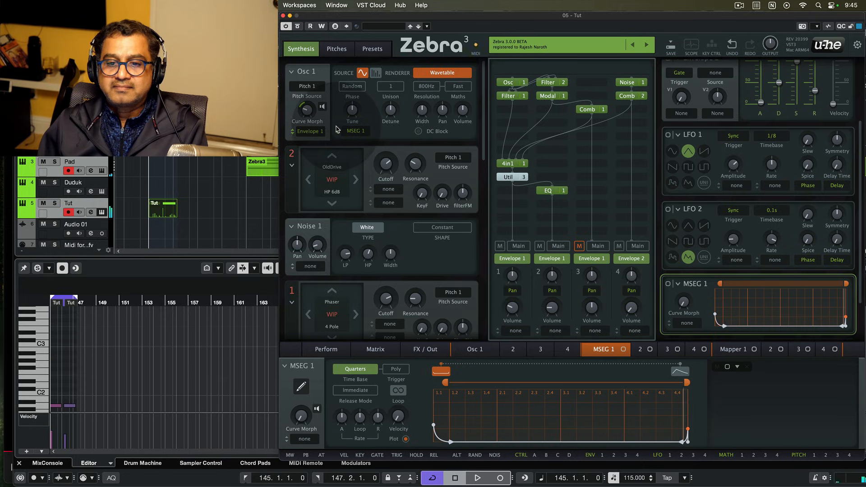
left_click(308, 132)
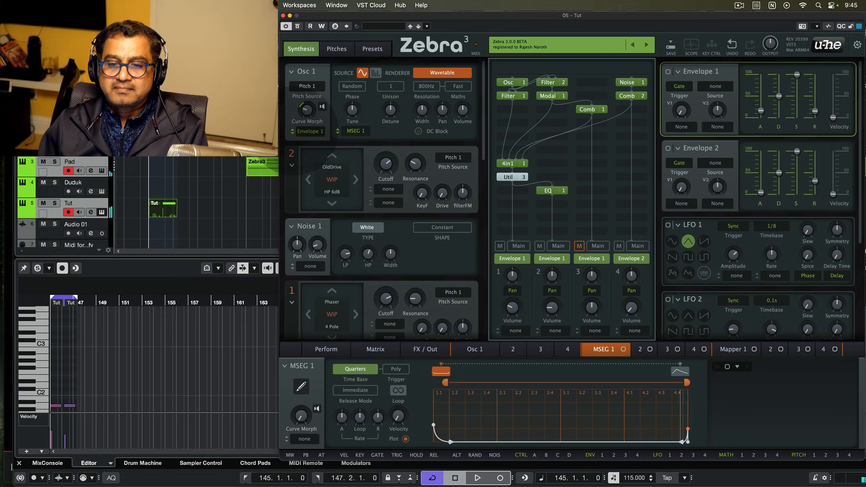
left_click(293, 131)
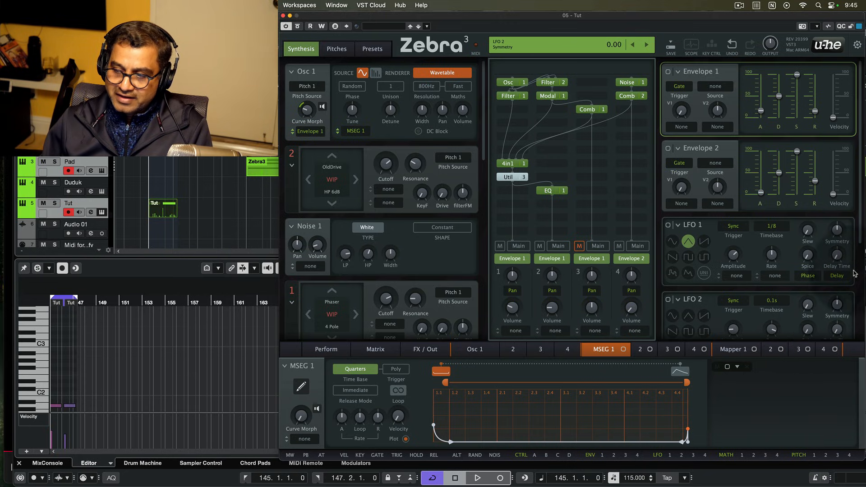
scroll(860, 236, "down", 5)
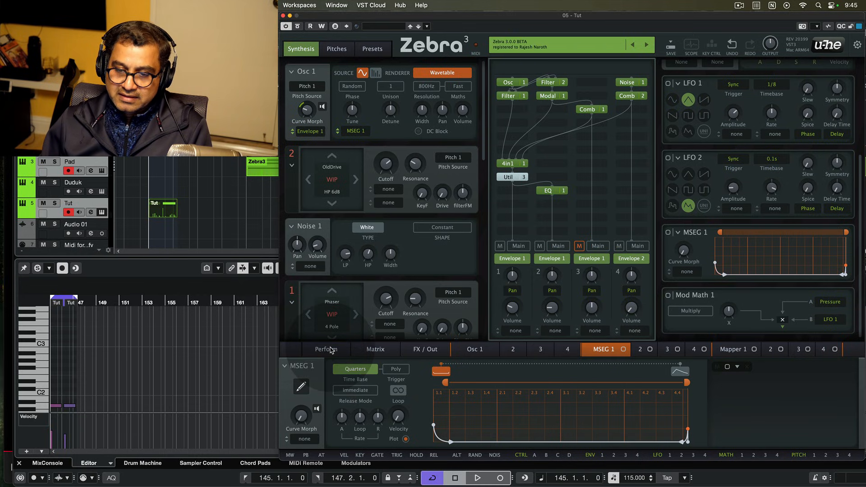
left_click(474, 352)
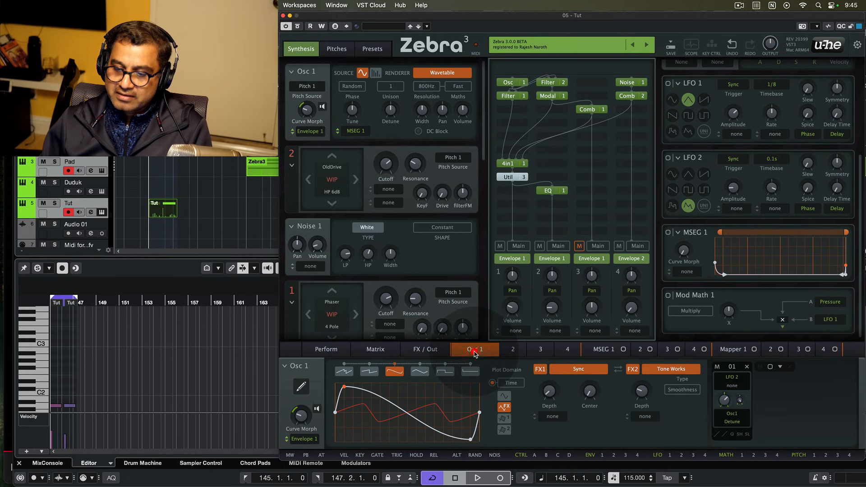
left_click(548, 393)
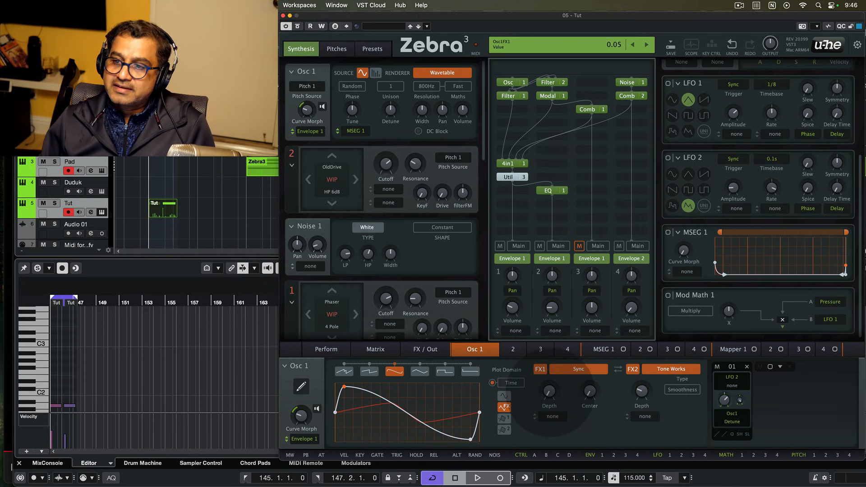
left_click_drag(550, 393, 550, 392)
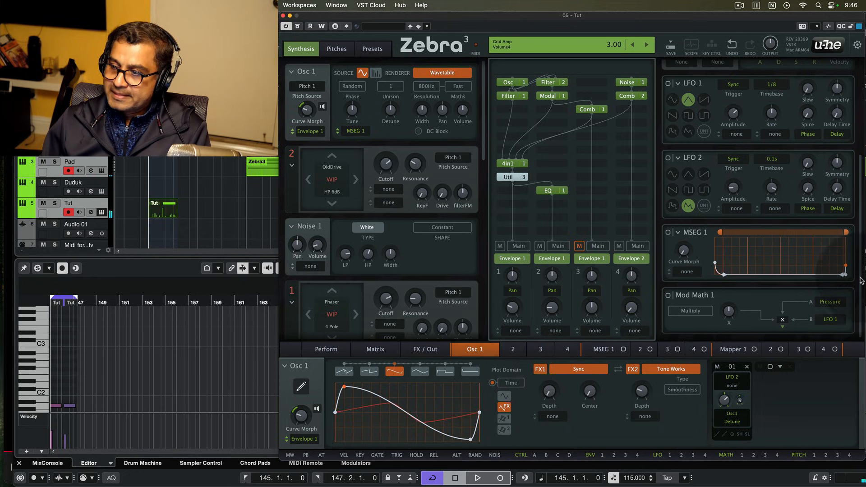
left_click(548, 392)
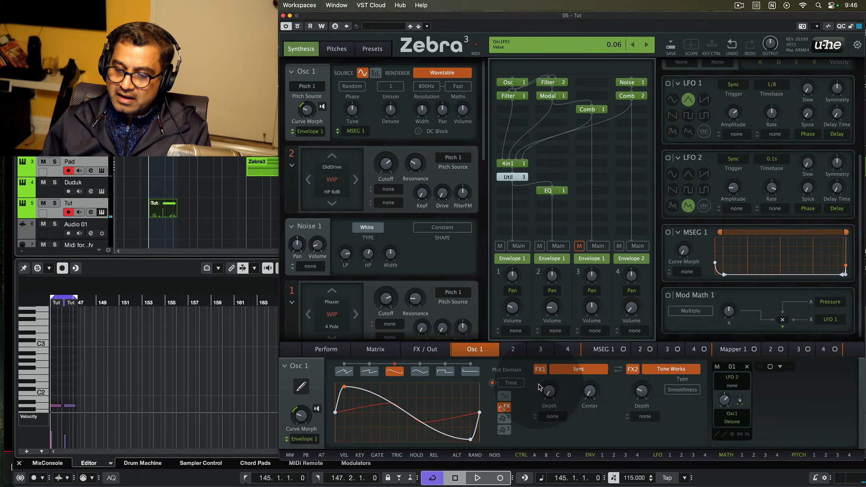
- Make Mapper 1 the modulation source for FX1 depth and reset its steps to flat
left_click(552, 416)
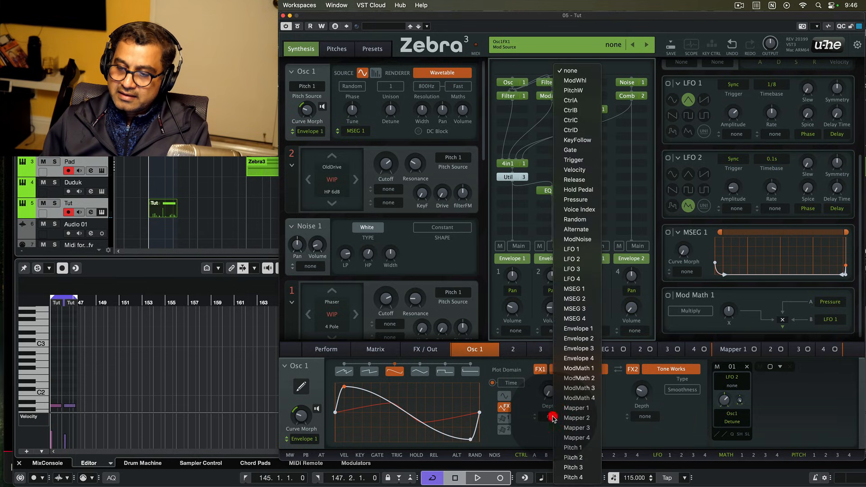
left_click(580, 408)
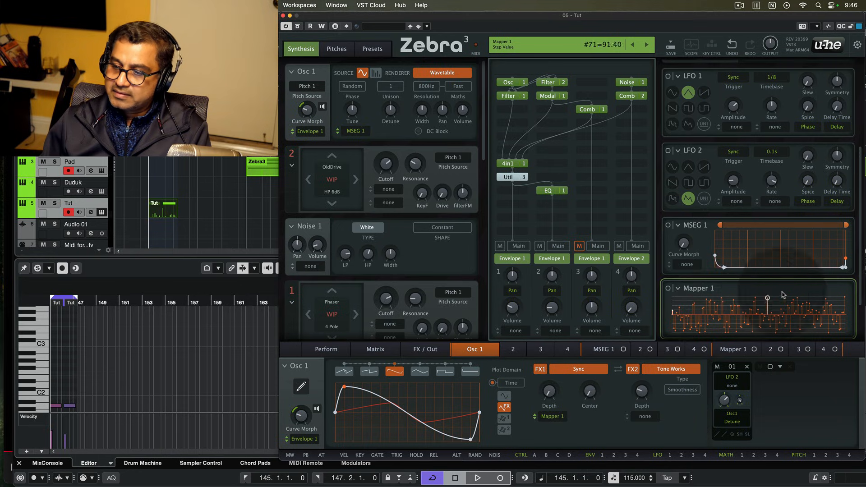
right_click(753, 310)
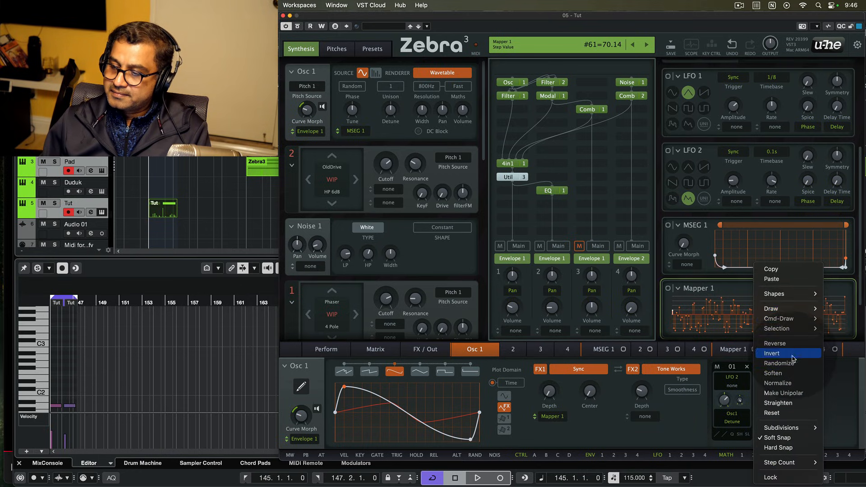
left_click(787, 413)
- Turn off Mapper 1's soft snapping and reduce it to four steps
right_click(776, 311)
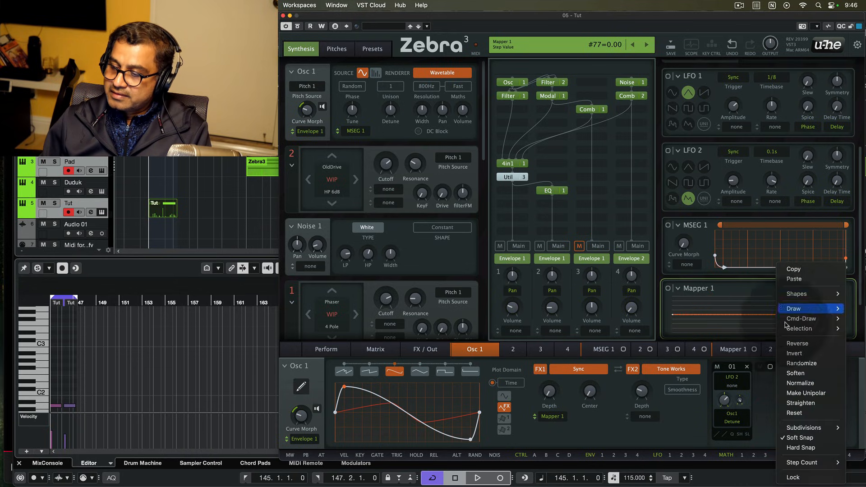
left_click(802, 440)
right_click(785, 311)
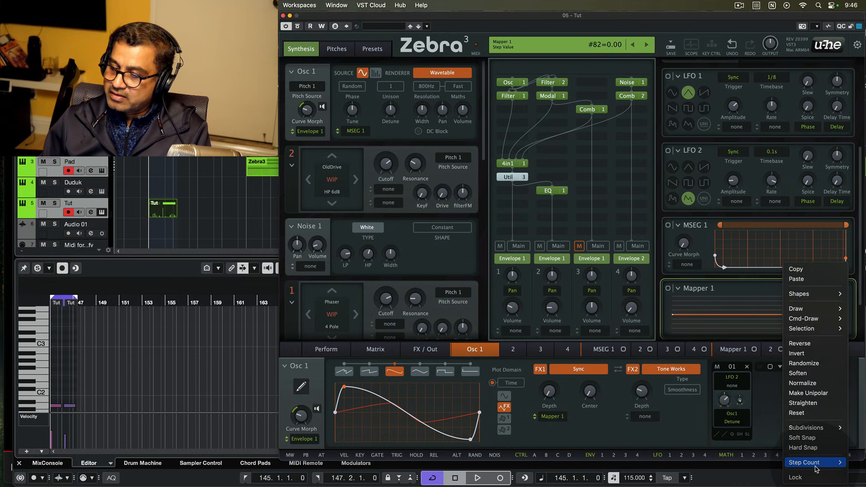
mouse_move(814, 465)
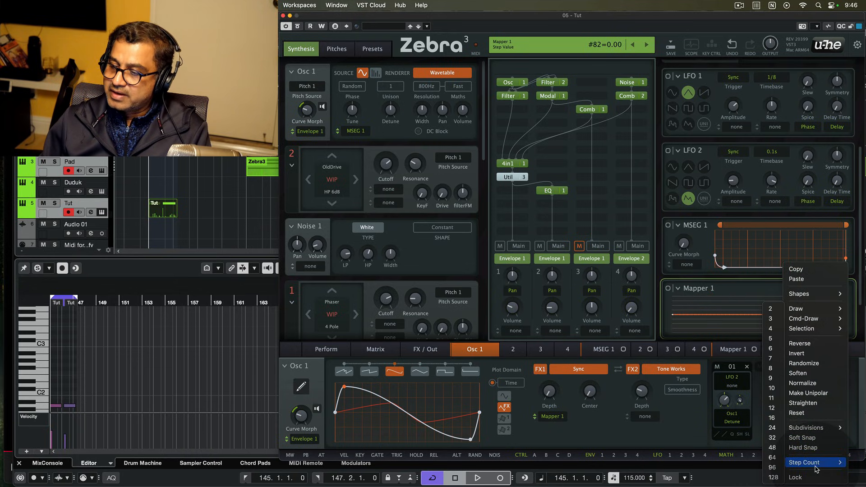
left_click(771, 329)
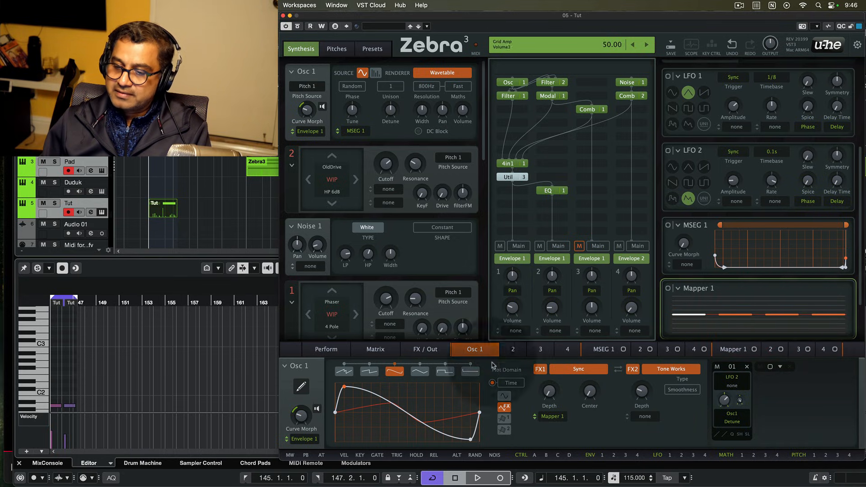
- Set Mapper 1 to Map Quantise mode with ModWhl as its source instead of LFO 1
left_click(732, 349)
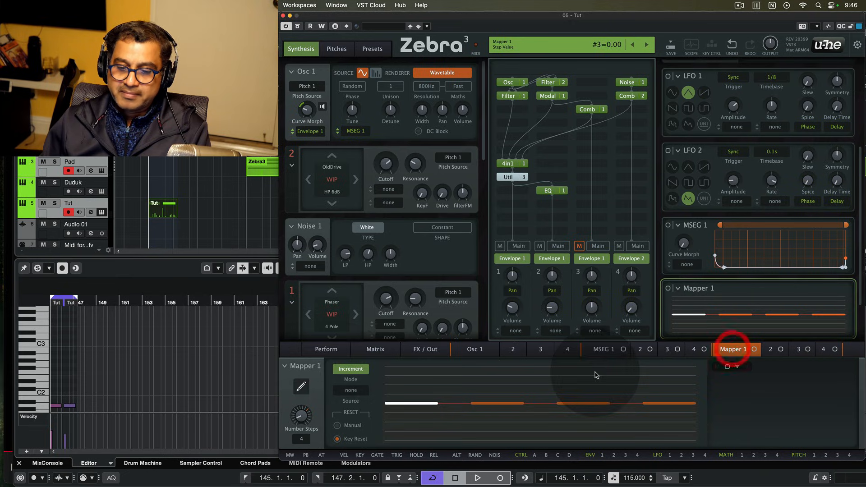
left_click(352, 371)
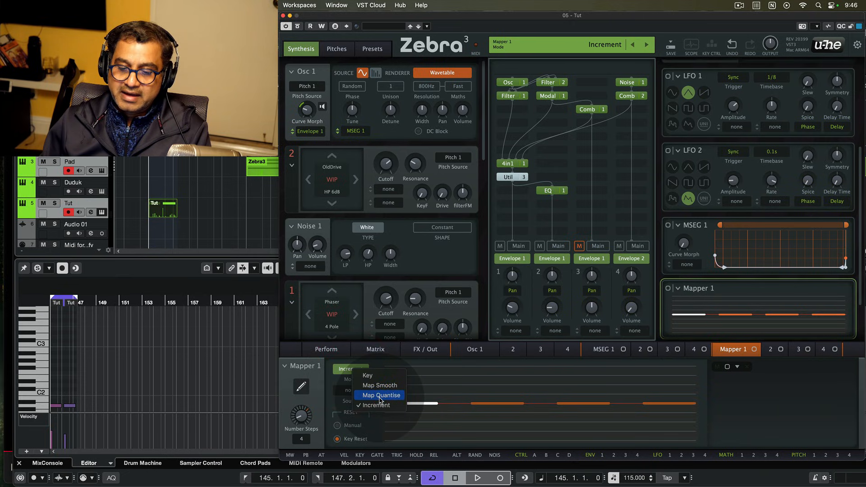
left_click(380, 396)
left_click(351, 392)
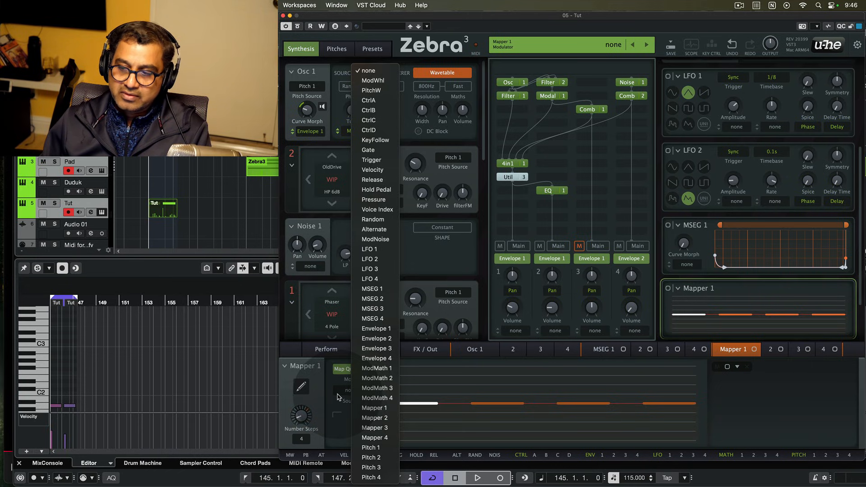
left_click(365, 250)
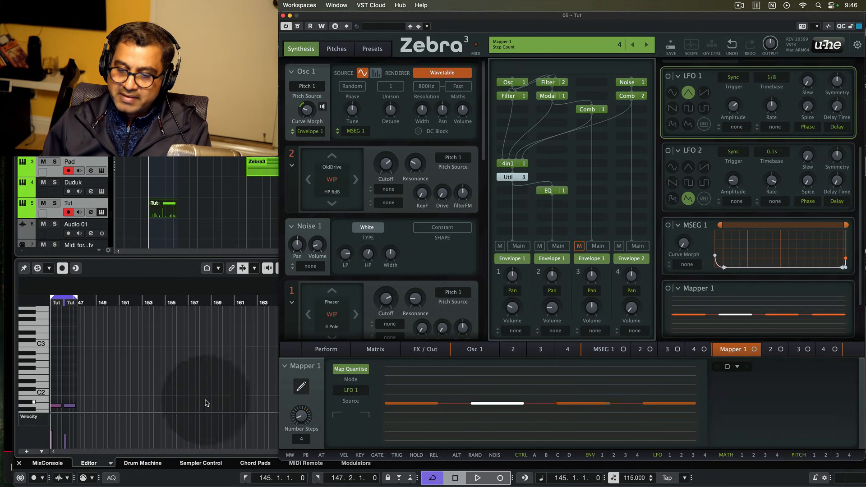
left_click(351, 390)
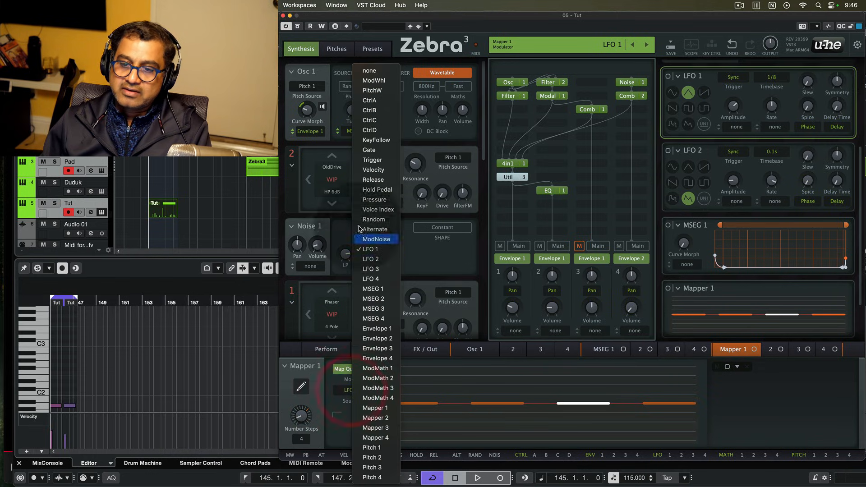
left_click(381, 81)
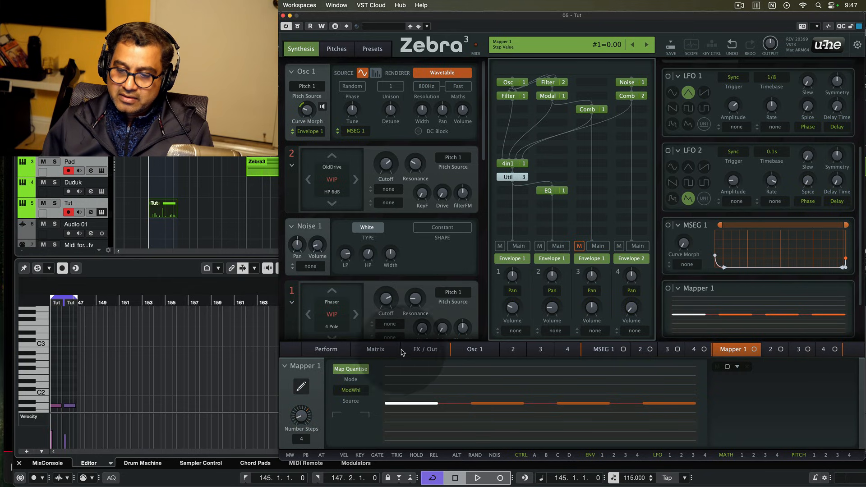
- Glance at Osc 1, then set mapper step 2 to 1.00 and open the large step editor
left_click(473, 350)
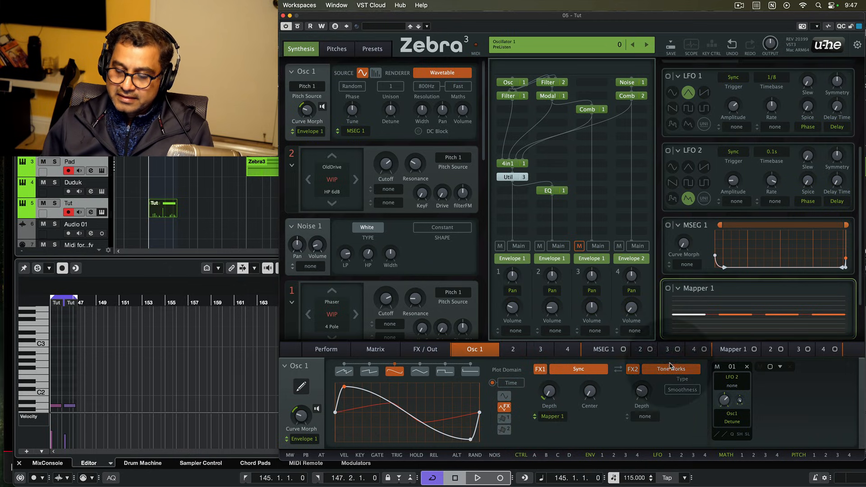
left_click(732, 349)
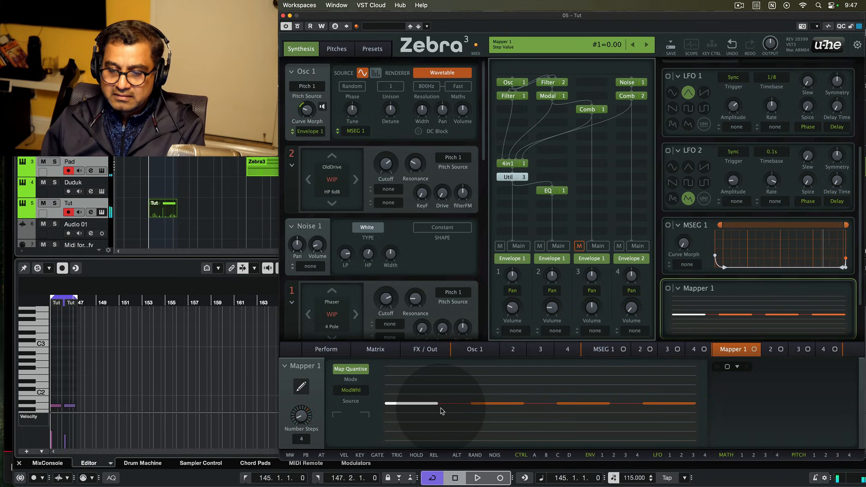
left_click(497, 404)
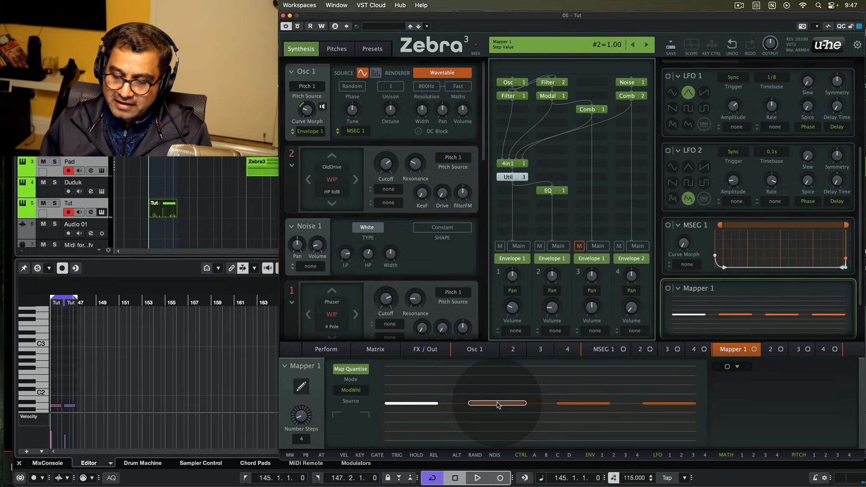
left_click(301, 386)
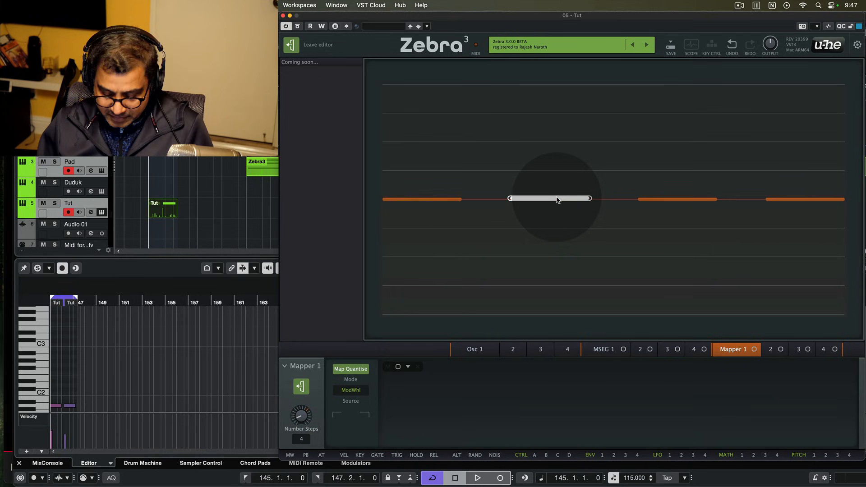
- Raise Mapper 1 steps 2, 3 and 4 to about 2.5, 67 and 82.75, then leave the editor
left_click_drag(558, 200, 559, 193)
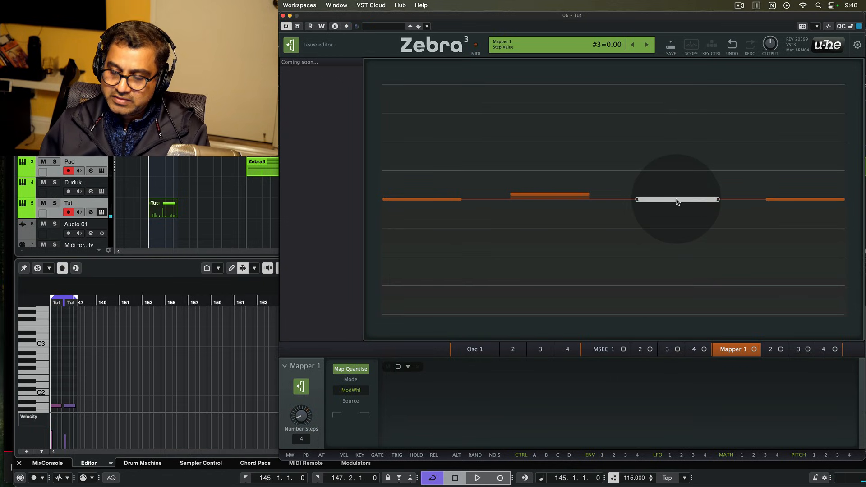
left_click_drag(677, 202, 681, 77)
left_click_drag(670, 126, 670, 122)
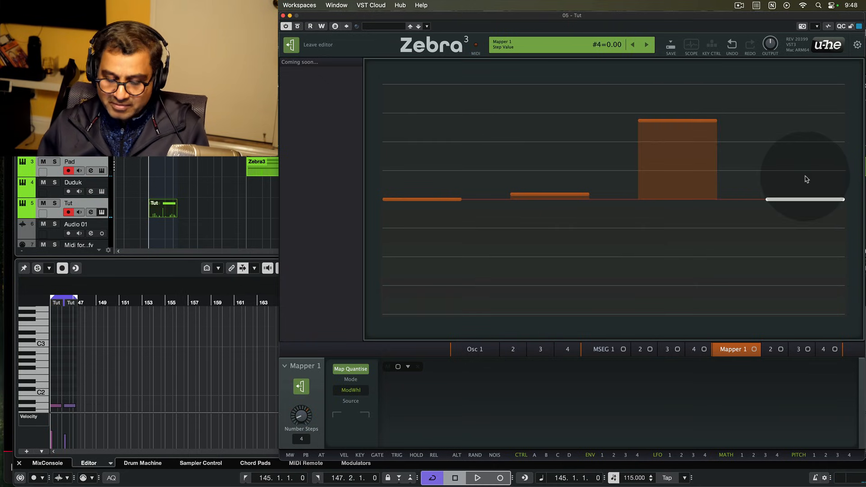
left_click_drag(807, 199, 815, 103)
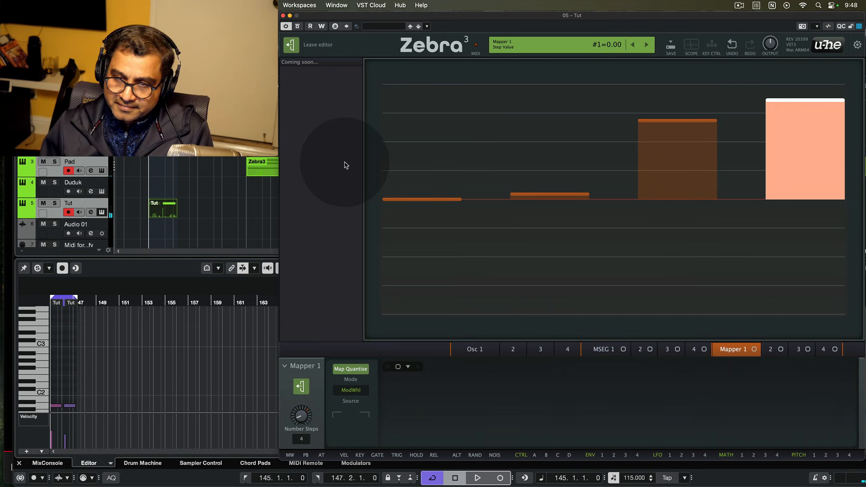
left_click(291, 45)
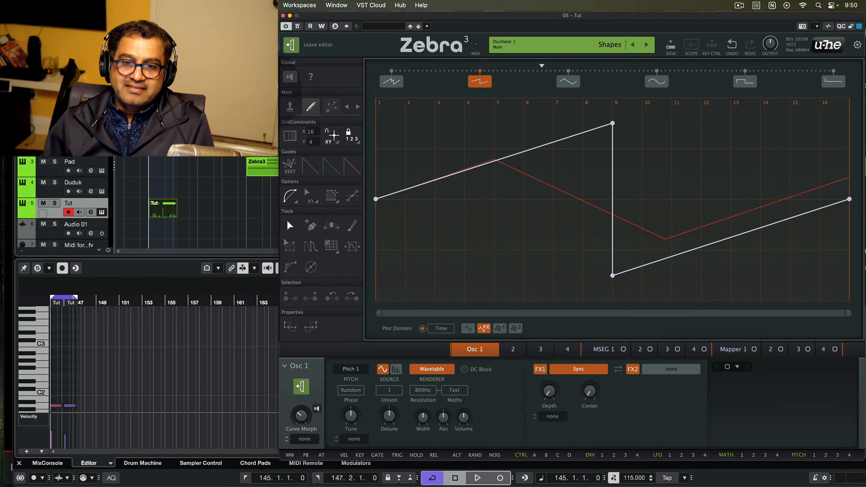
left_click(265, 195)
key("space")
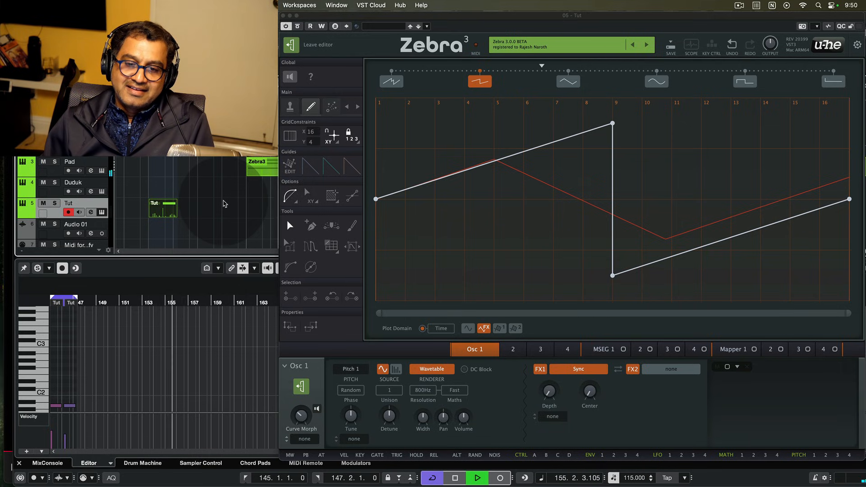
key("space")
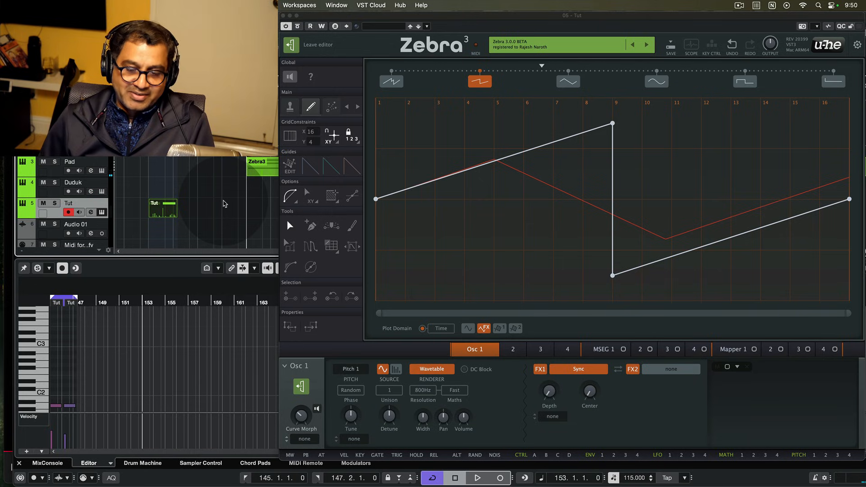